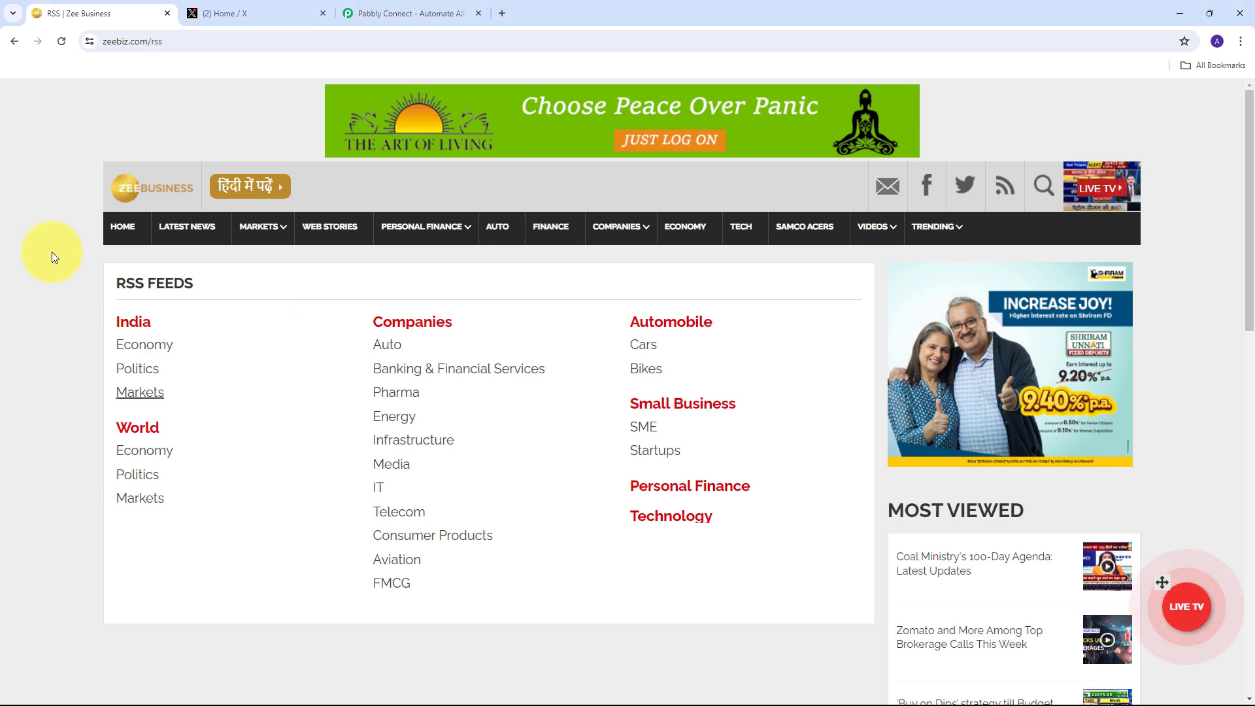
Look over the Zee Business RSS feeds page, the X home feed and the Pabbly Connect site.
left_click(238, 13)
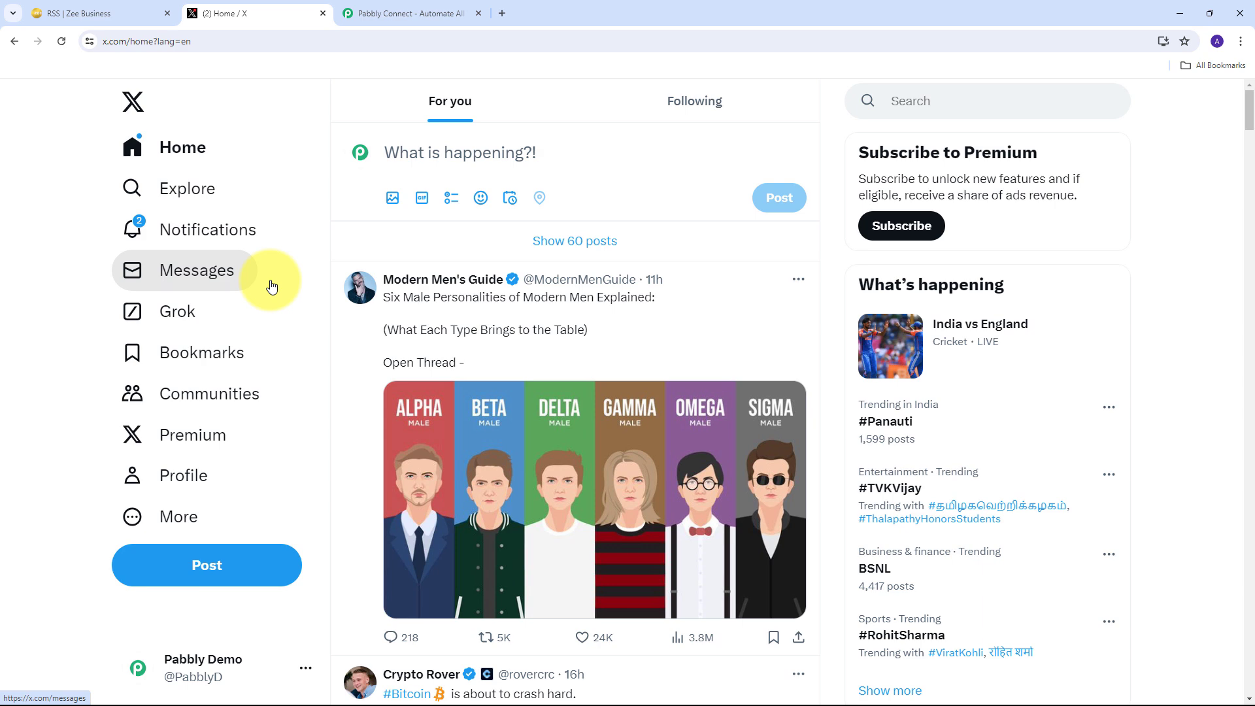
left_click(76, 13)
left_click(255, 13)
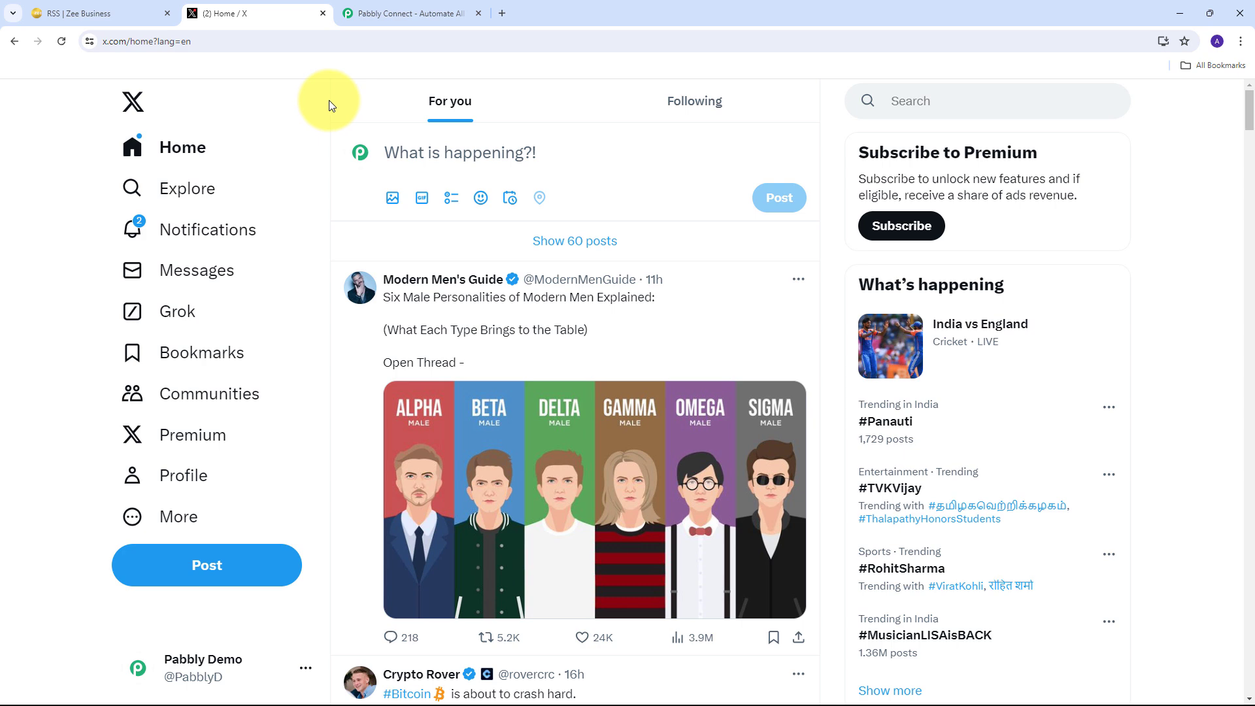
left_click(387, 8)
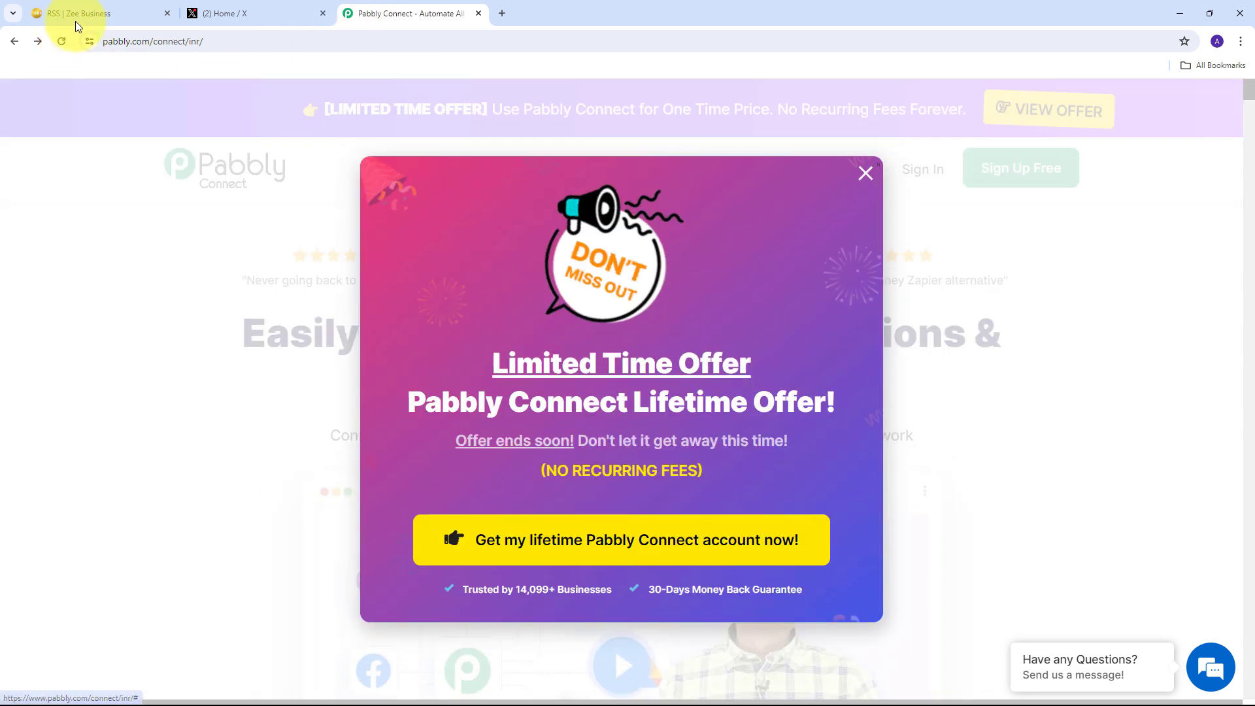
left_click(75, 20)
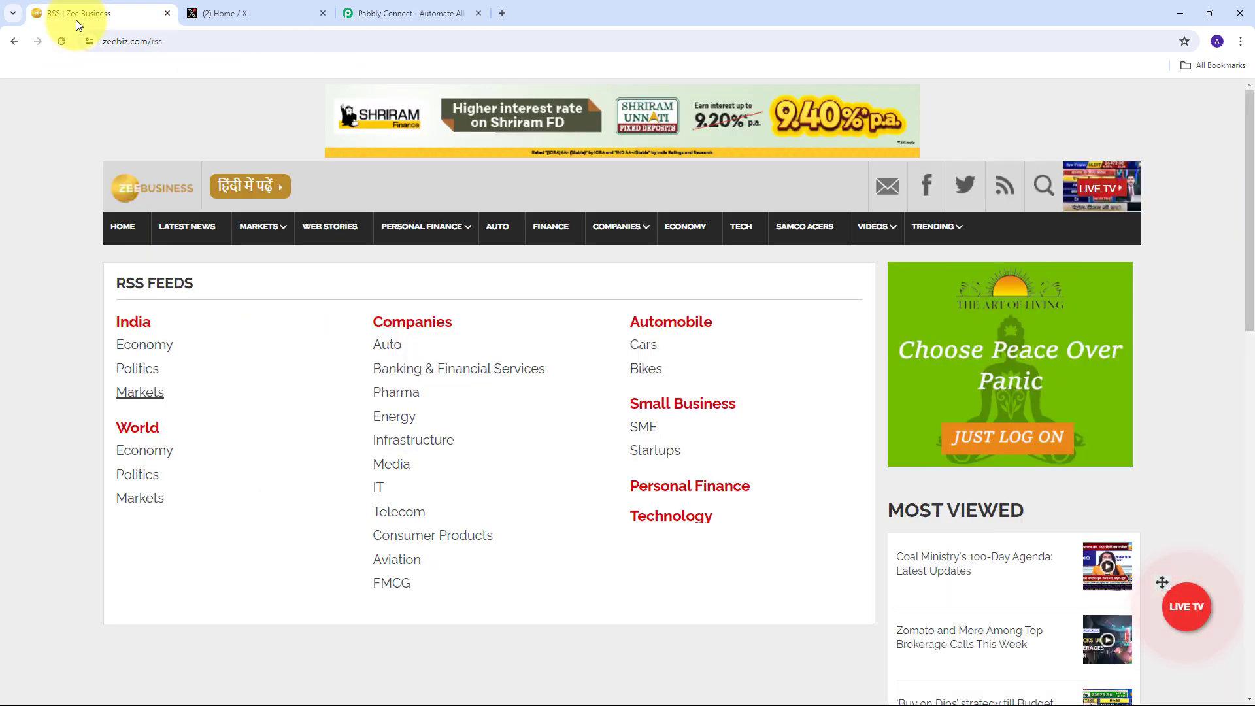
left_click(226, 14)
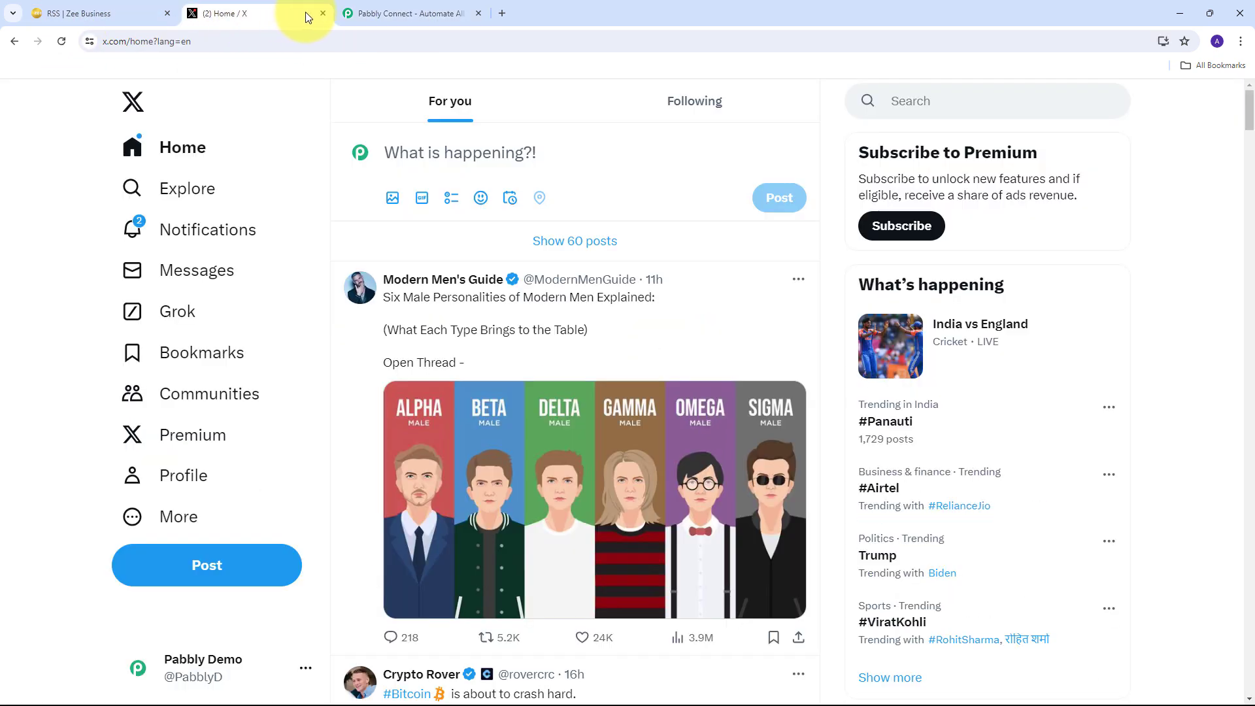
Switch to the Pabbly site, sign in and open the Pabbly Connect dashboard.
left_click(422, 12)
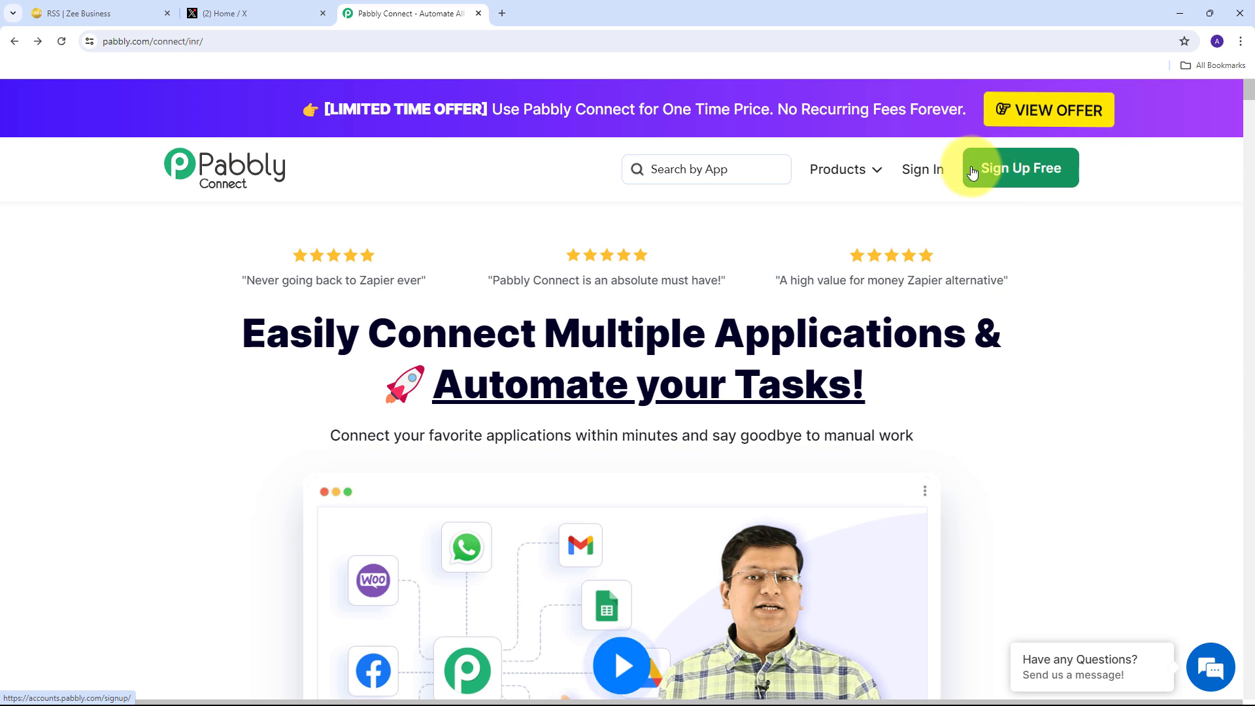
left_click(922, 170)
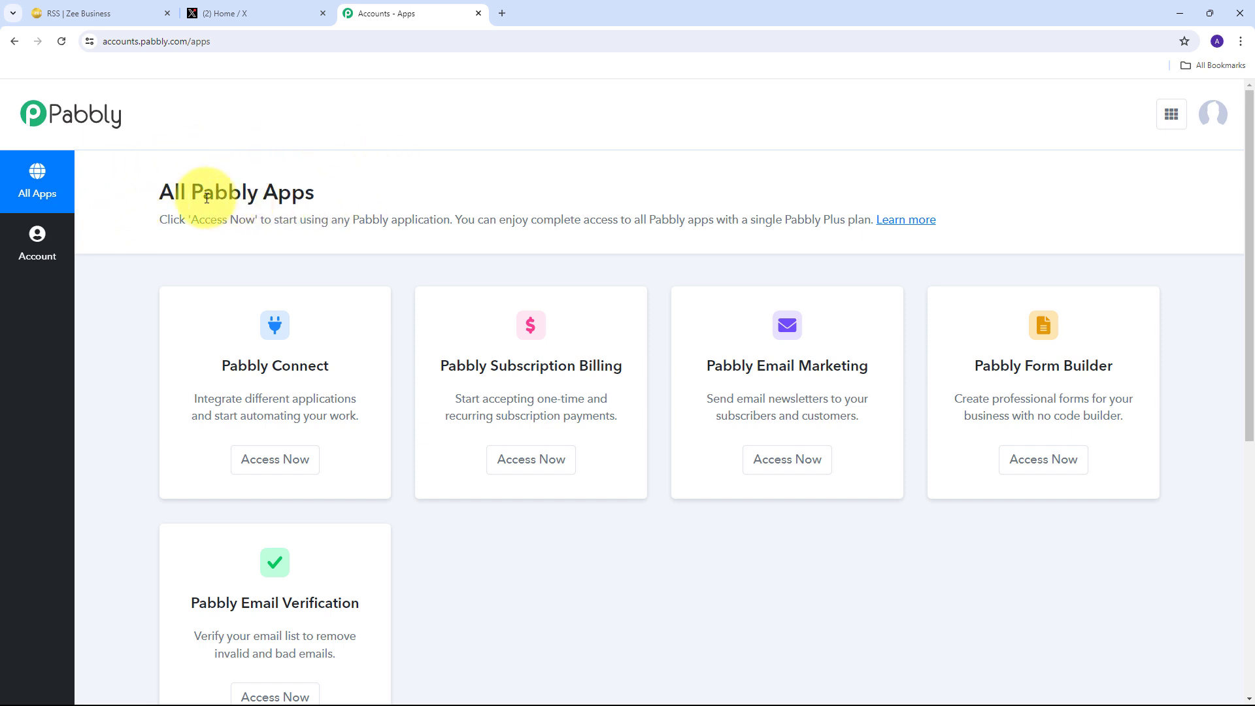
scroll(295, 238, "down", 1)
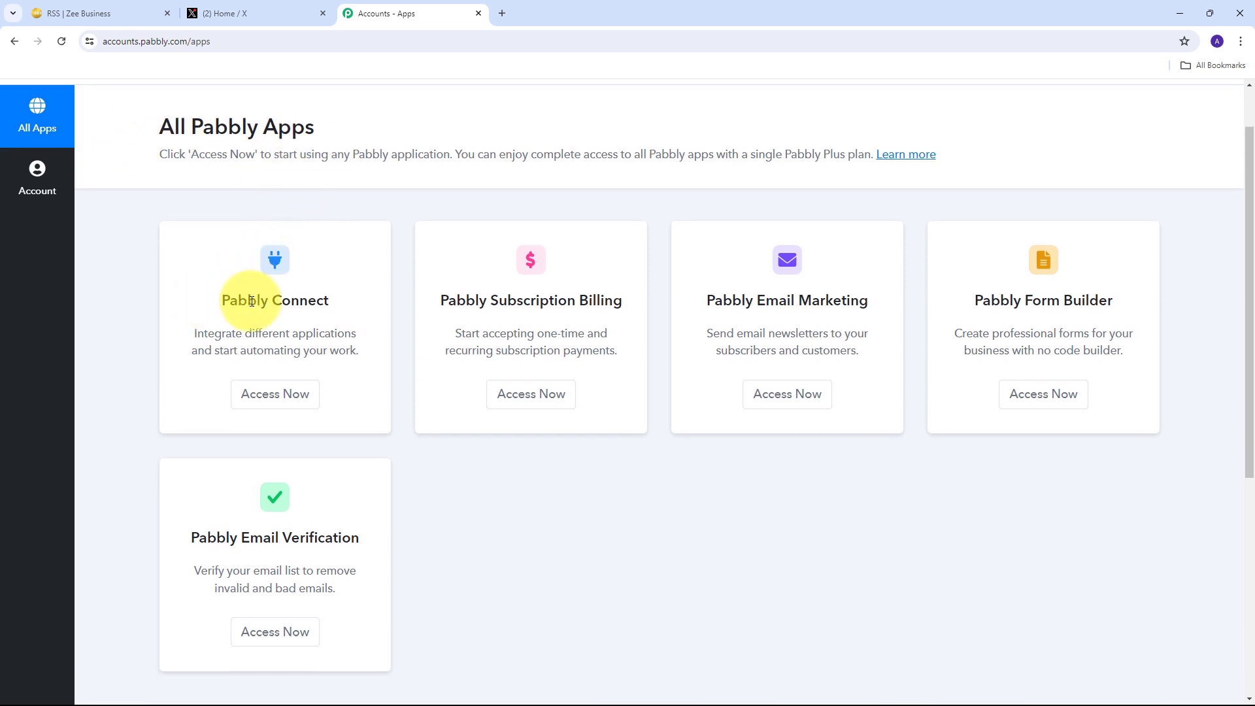
left_click(276, 400)
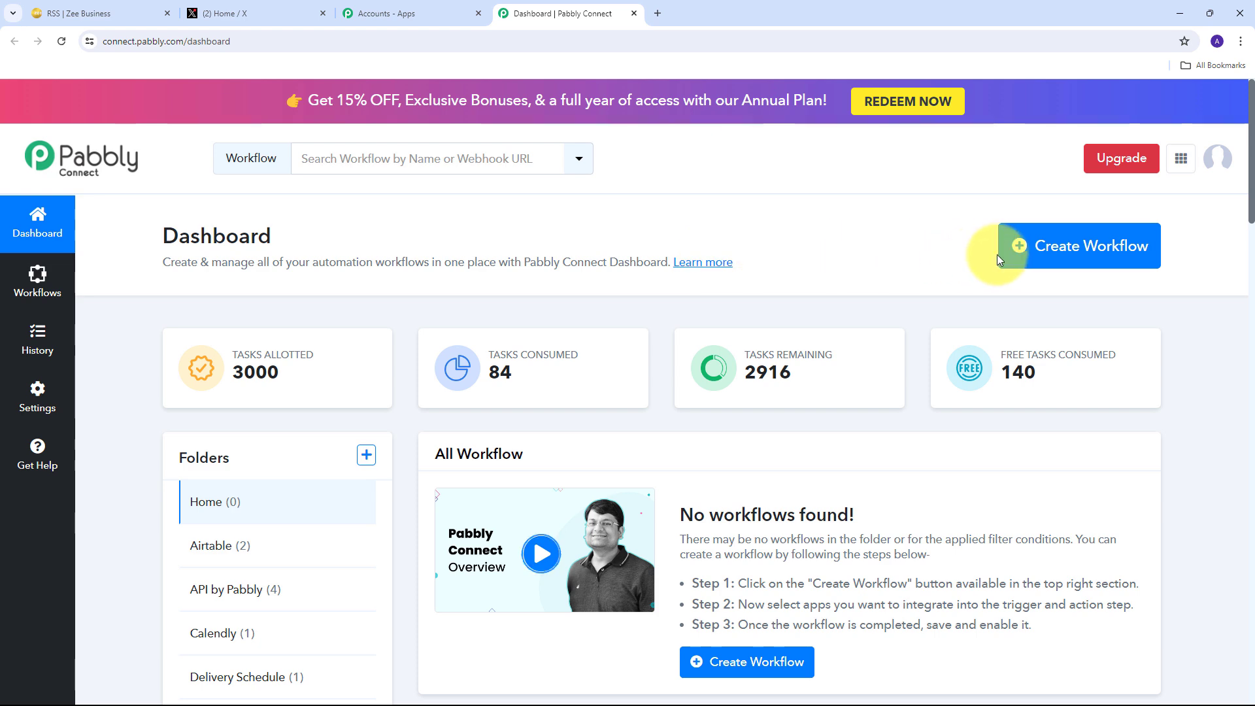
Create a workflow named "Post ZeeBusiness RSS Feeds on X (Formerly Twitter)" in the RSS Feed folder.
left_click(1058, 254)
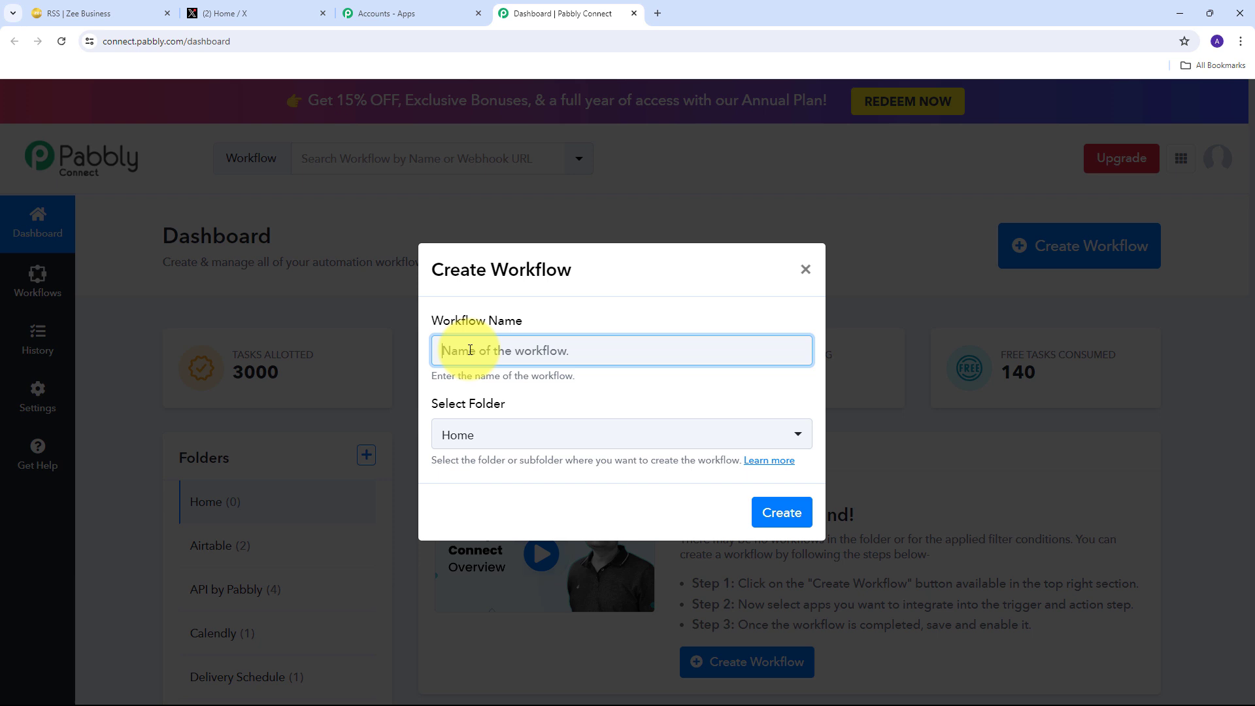
type("Post ZeeBusiness RSS Feeds on X (Formerly Twitter)")
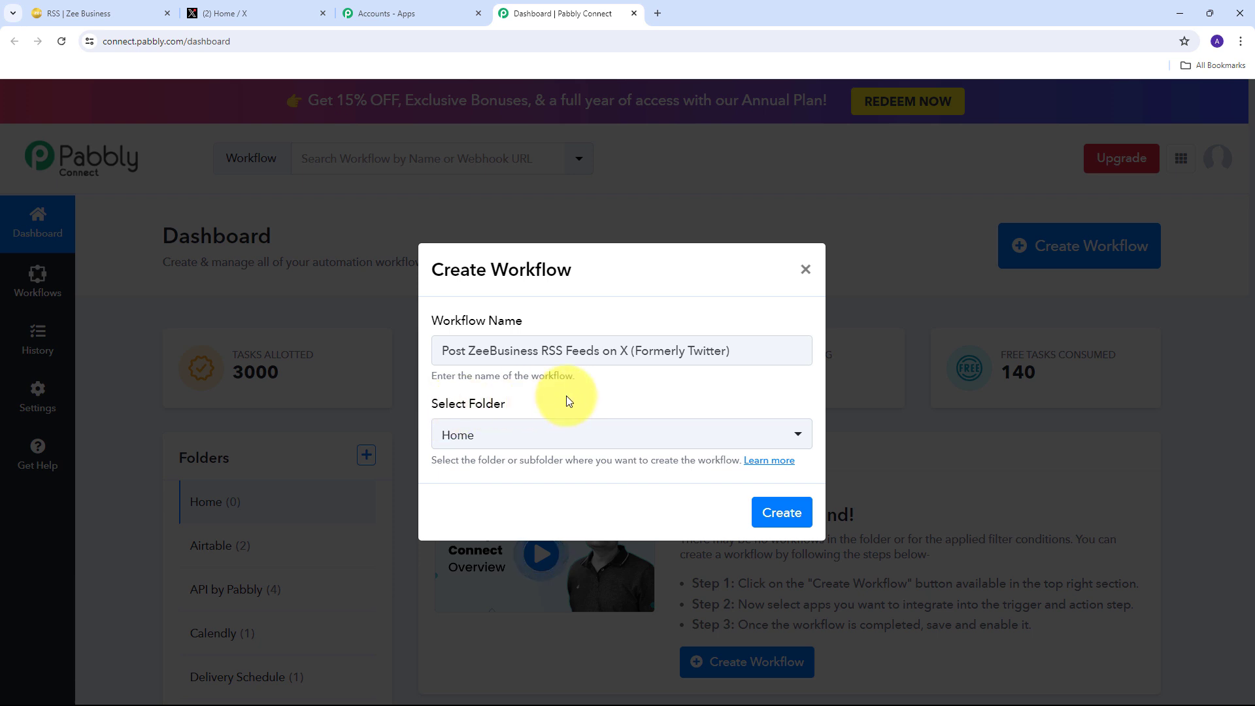
left_click(649, 434)
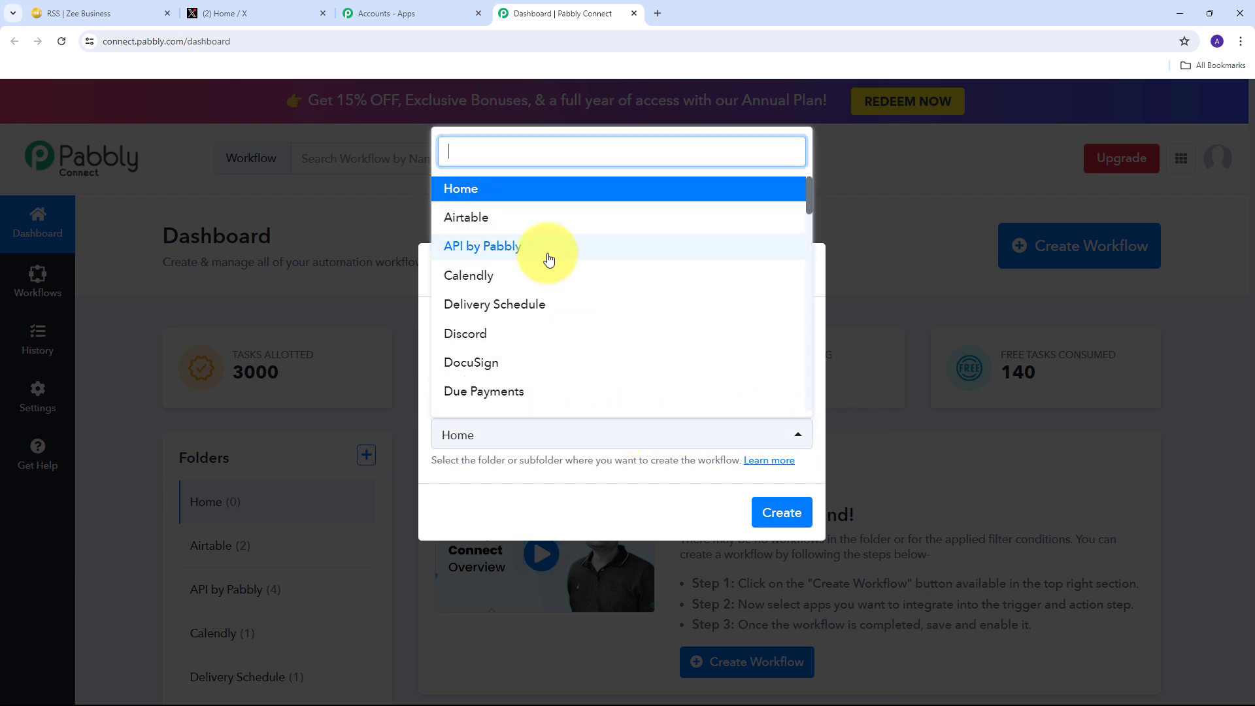
scroll(541, 253, "down", 8)
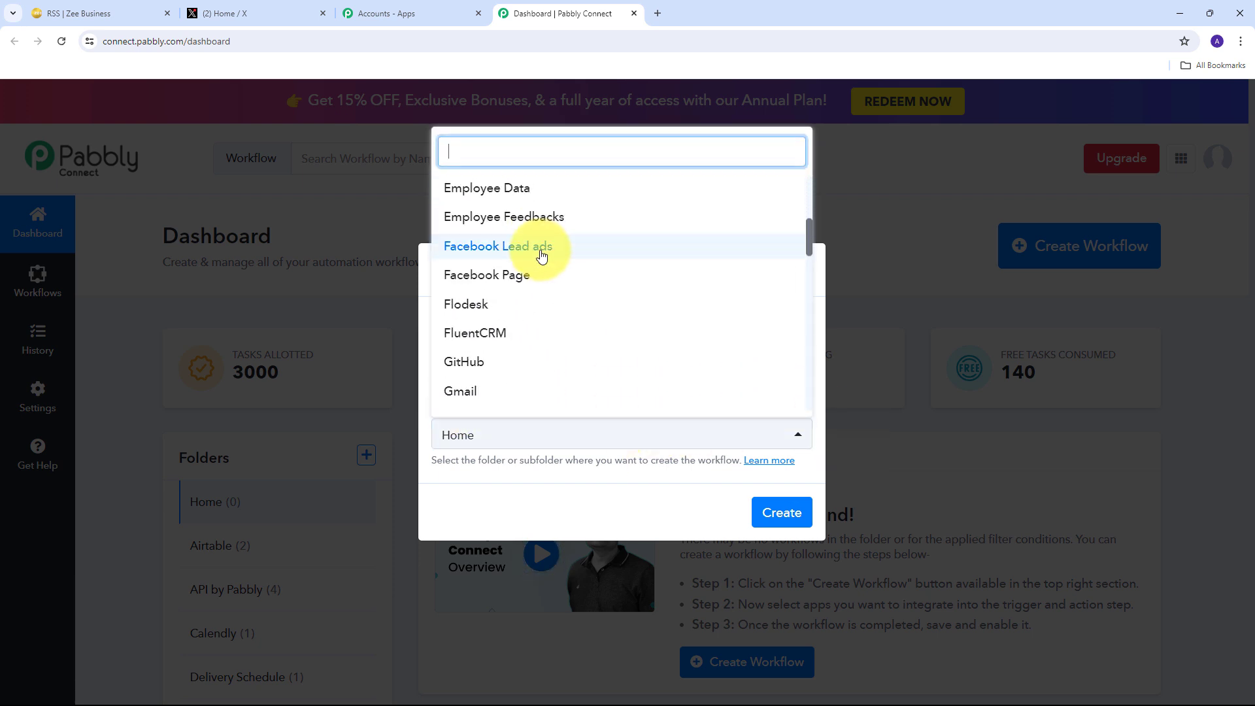
scroll(540, 254, "down", 7)
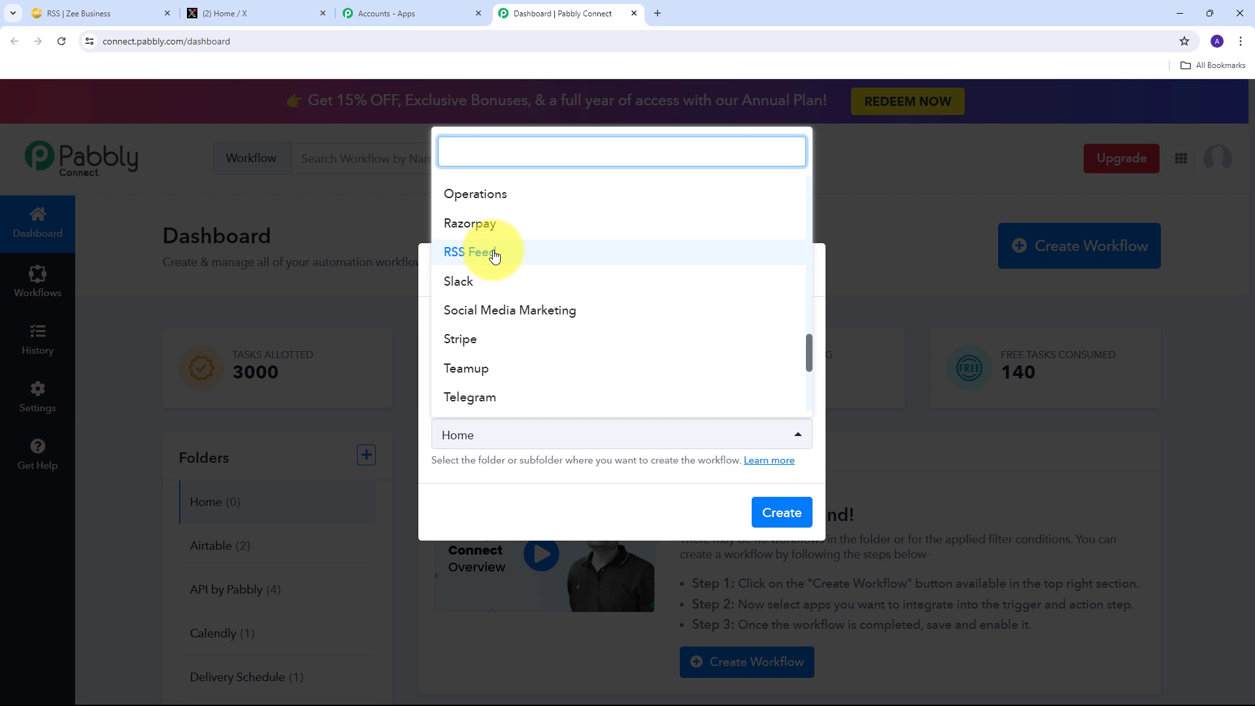
left_click(495, 253)
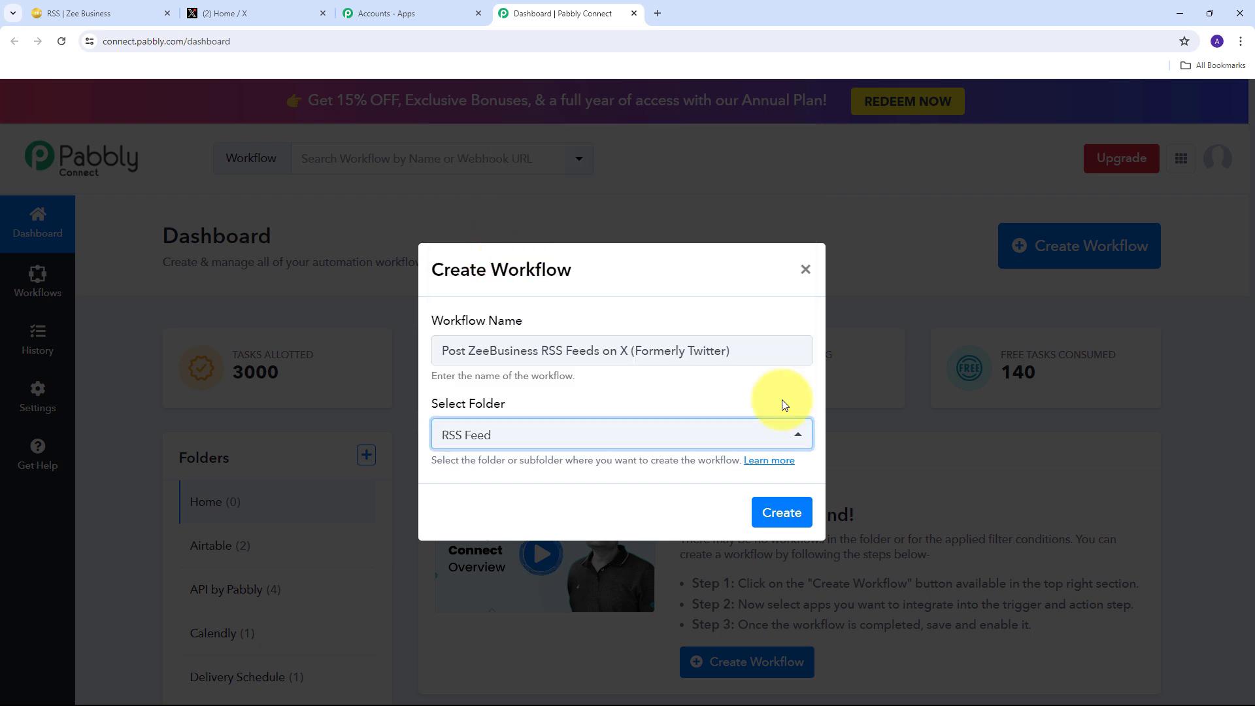
left_click(784, 516)
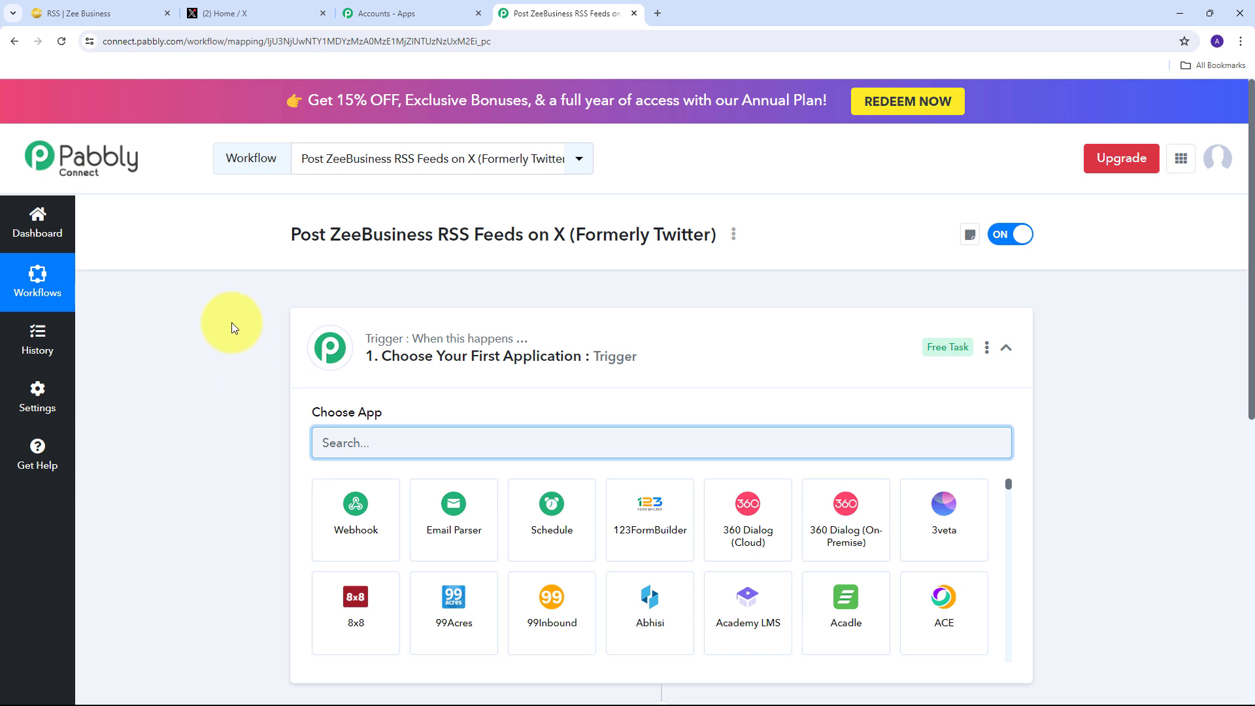
Choose RSS by Pabbly as the workflow's trigger application.
scroll(232, 323, "down", 3)
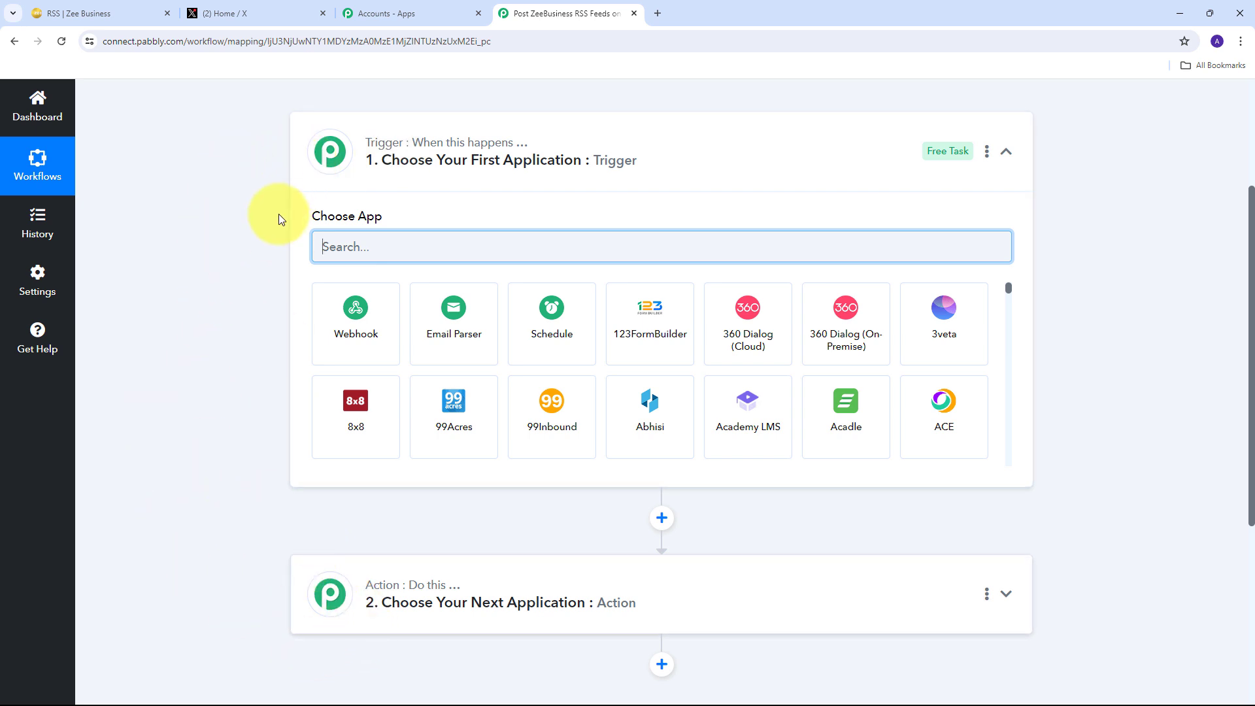
mouse_move(382, 149)
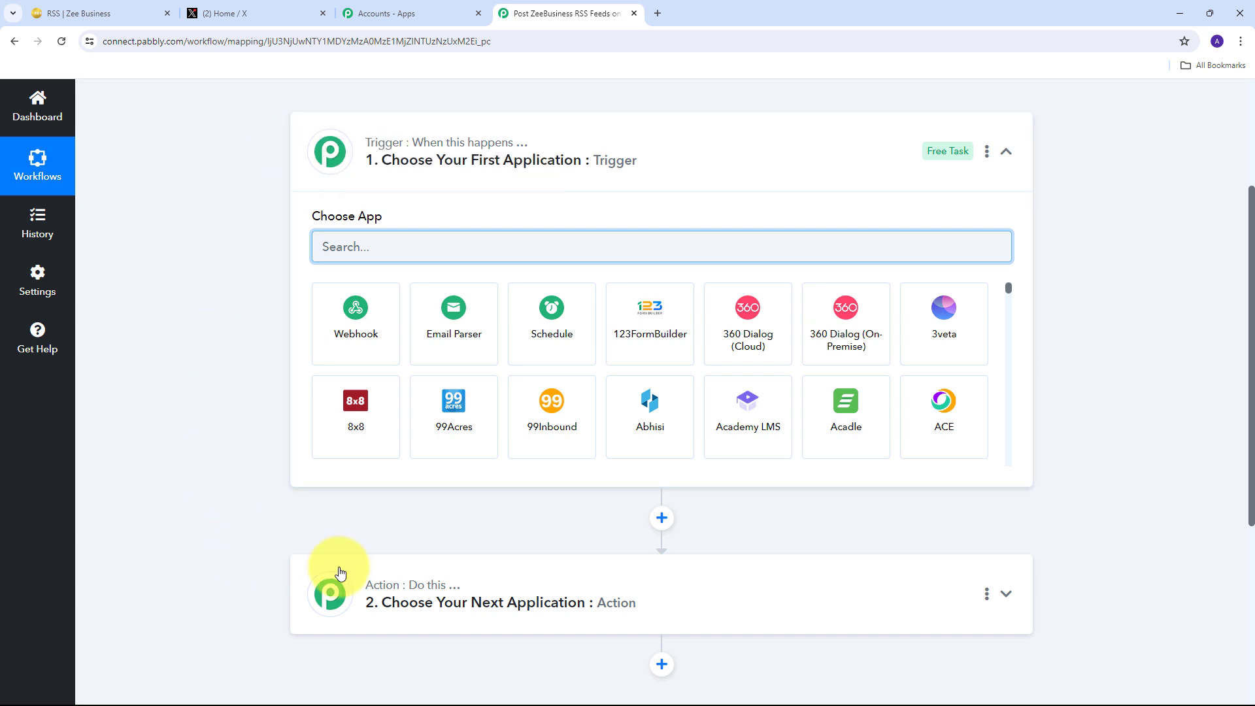
mouse_move(373, 598)
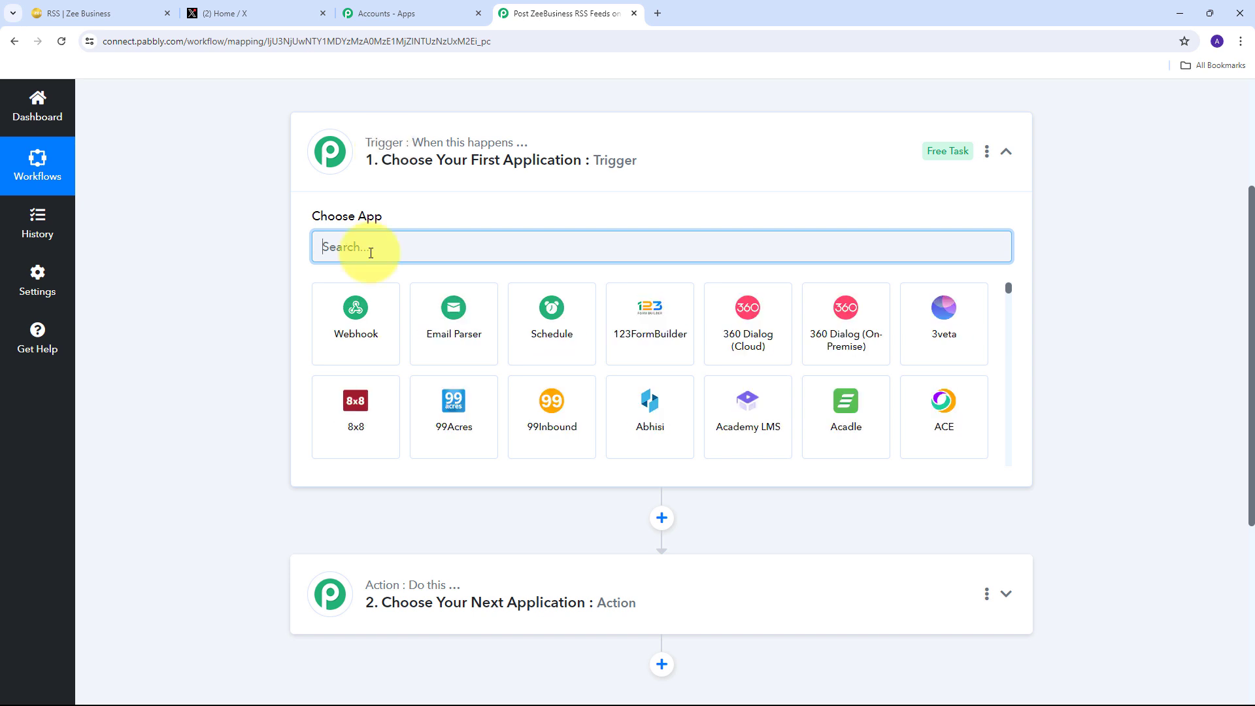
type("R")
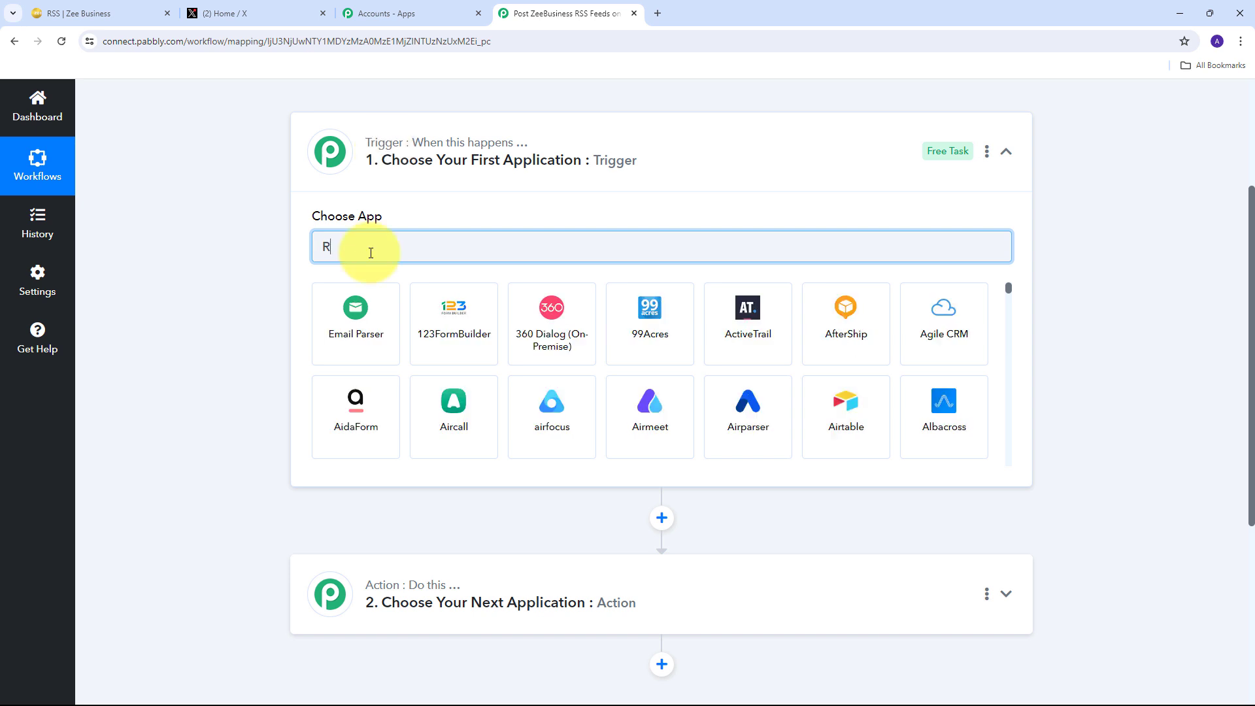
type("SS")
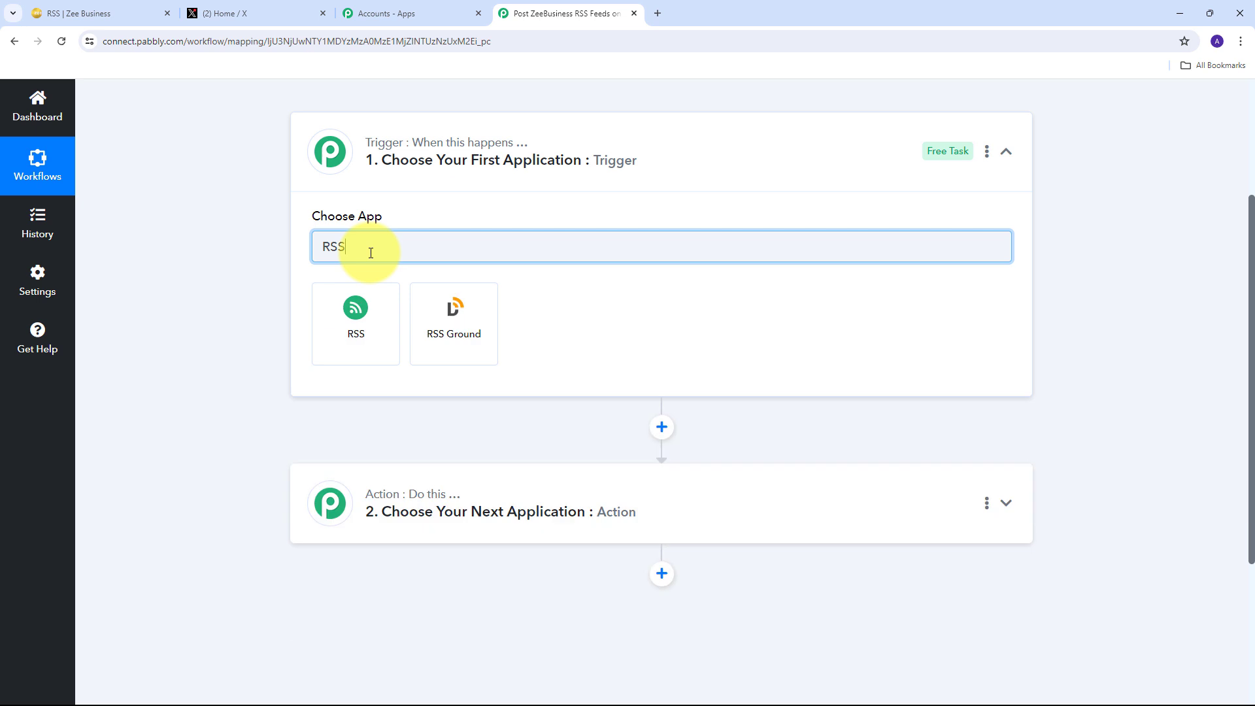
left_click(366, 318)
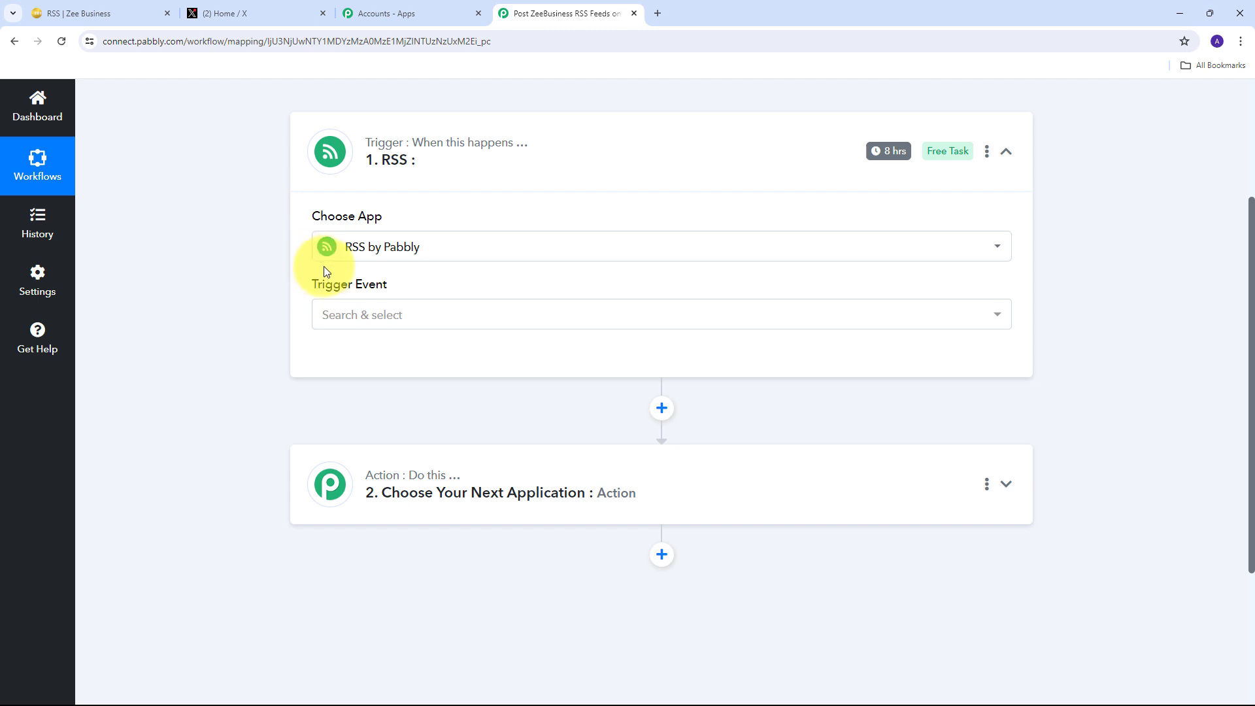
Set the RSS trigger event to New Item in Feed and connect the trigger.
left_click(643, 315)
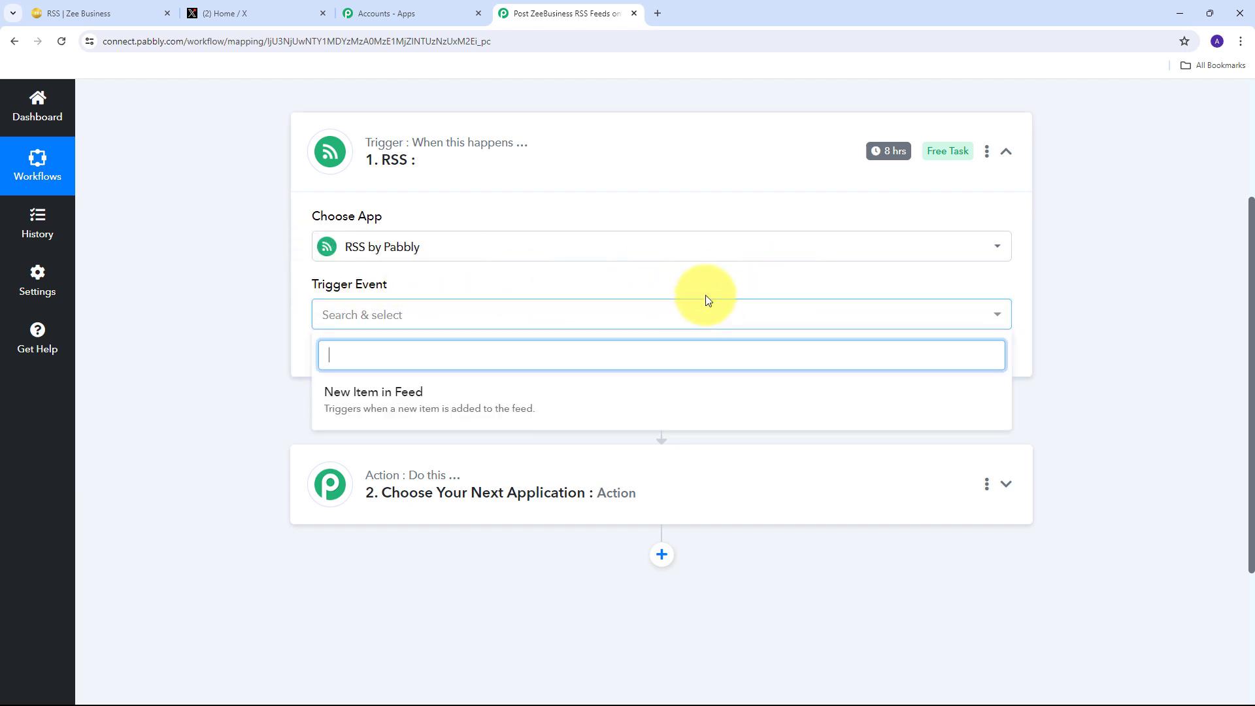
left_click(420, 400)
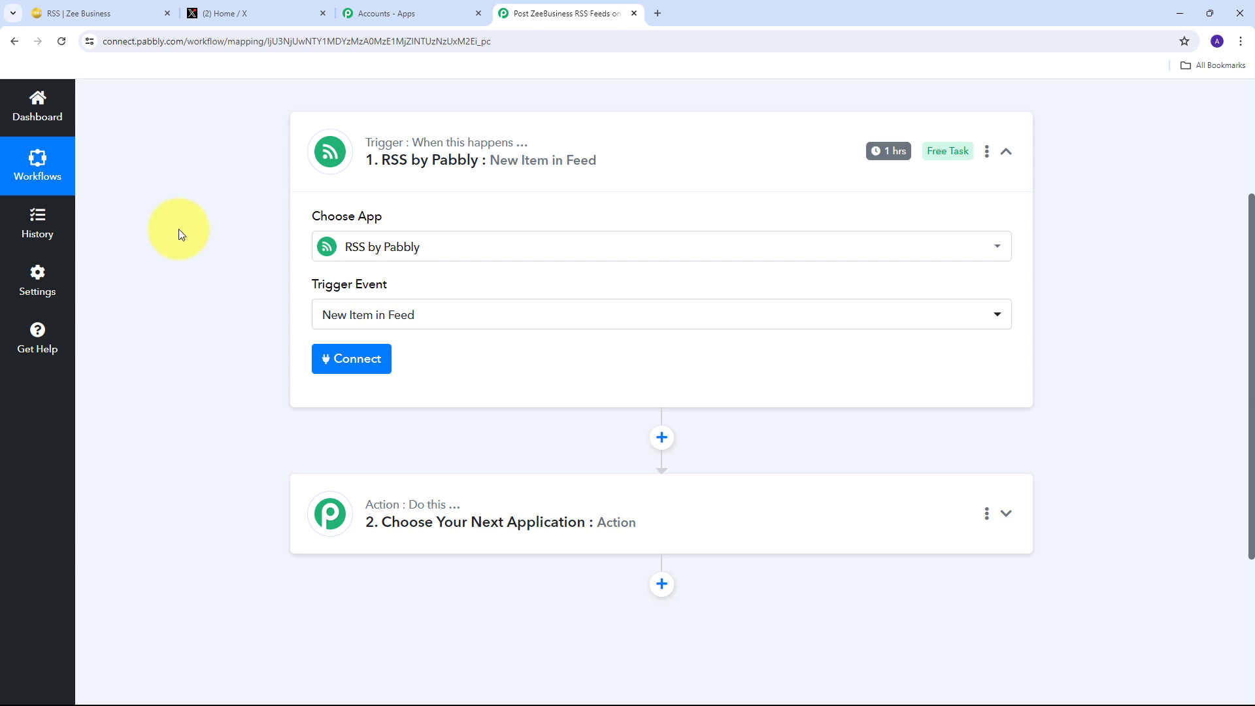
left_click(347, 360)
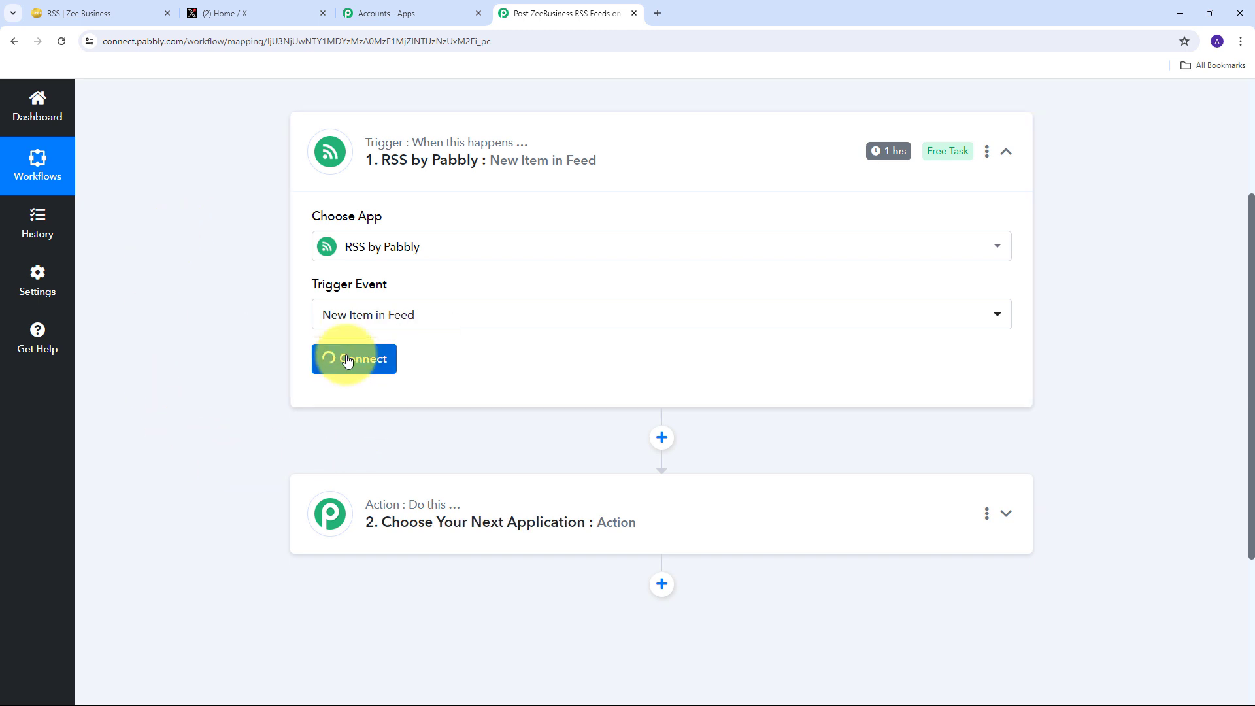
scroll(654, 344, "down", 1)
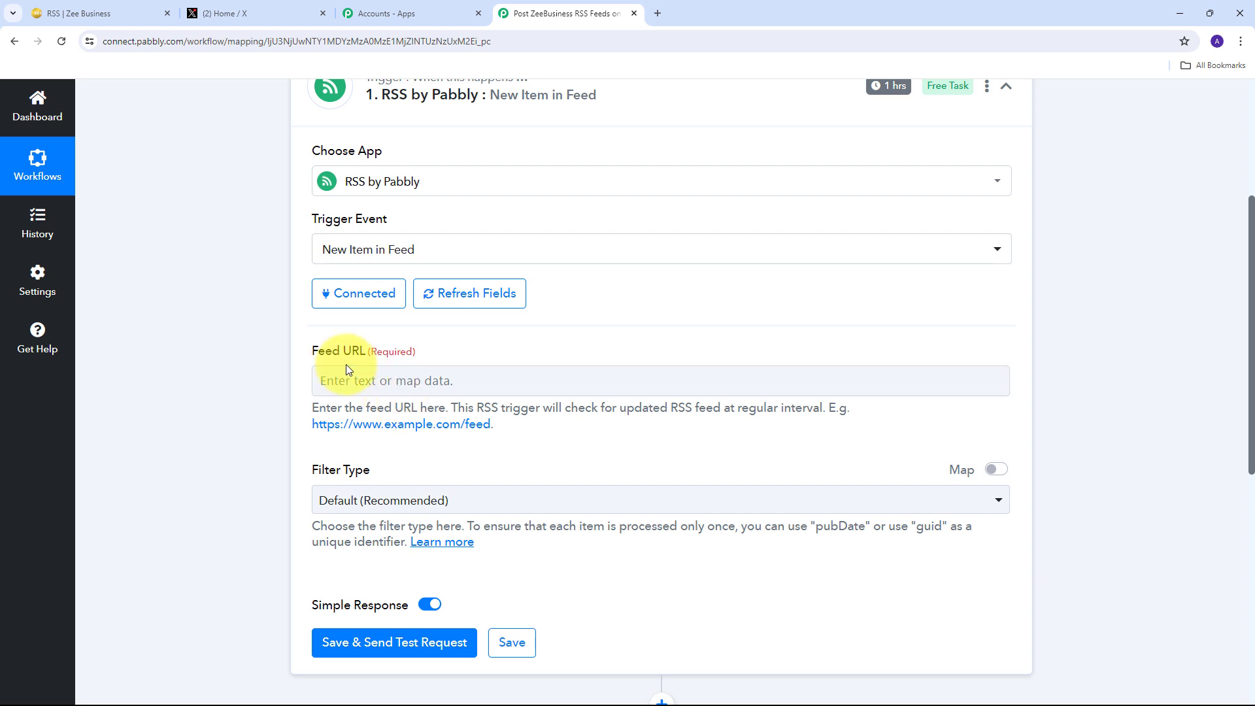
Open the India Markets feed from the Zee Business RSS page and copy its full web address.
left_click(350, 380)
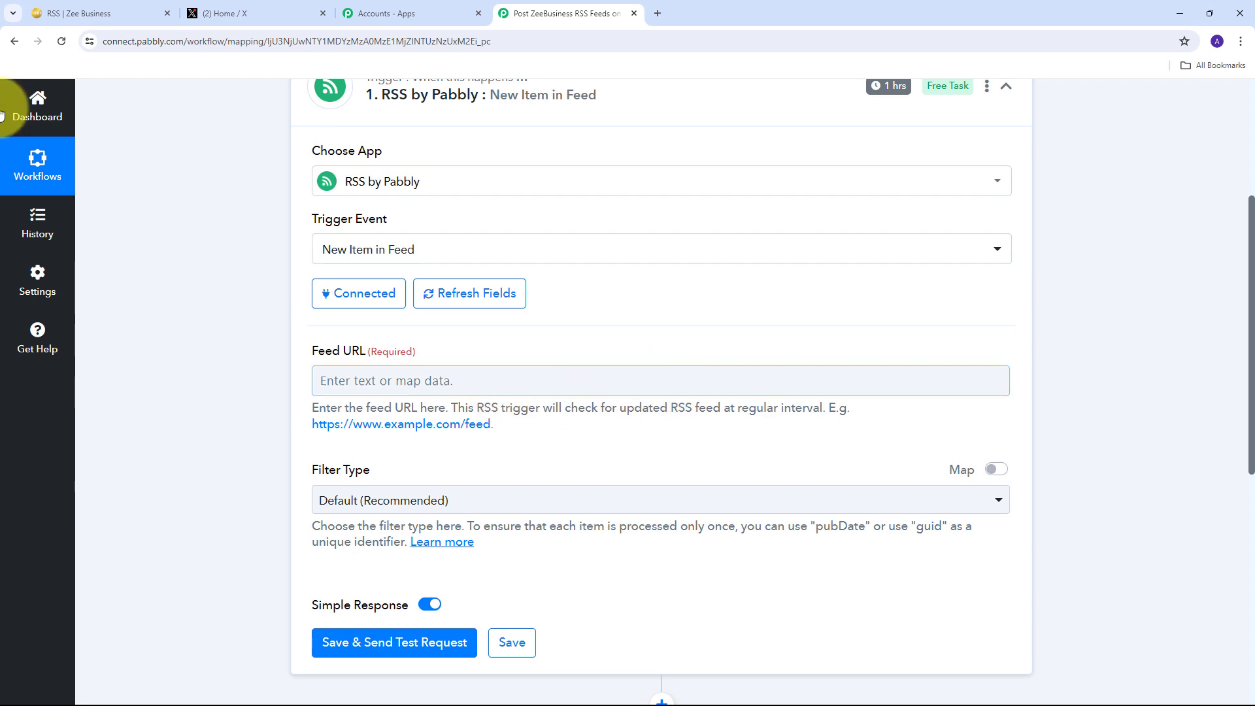
left_click(106, 12)
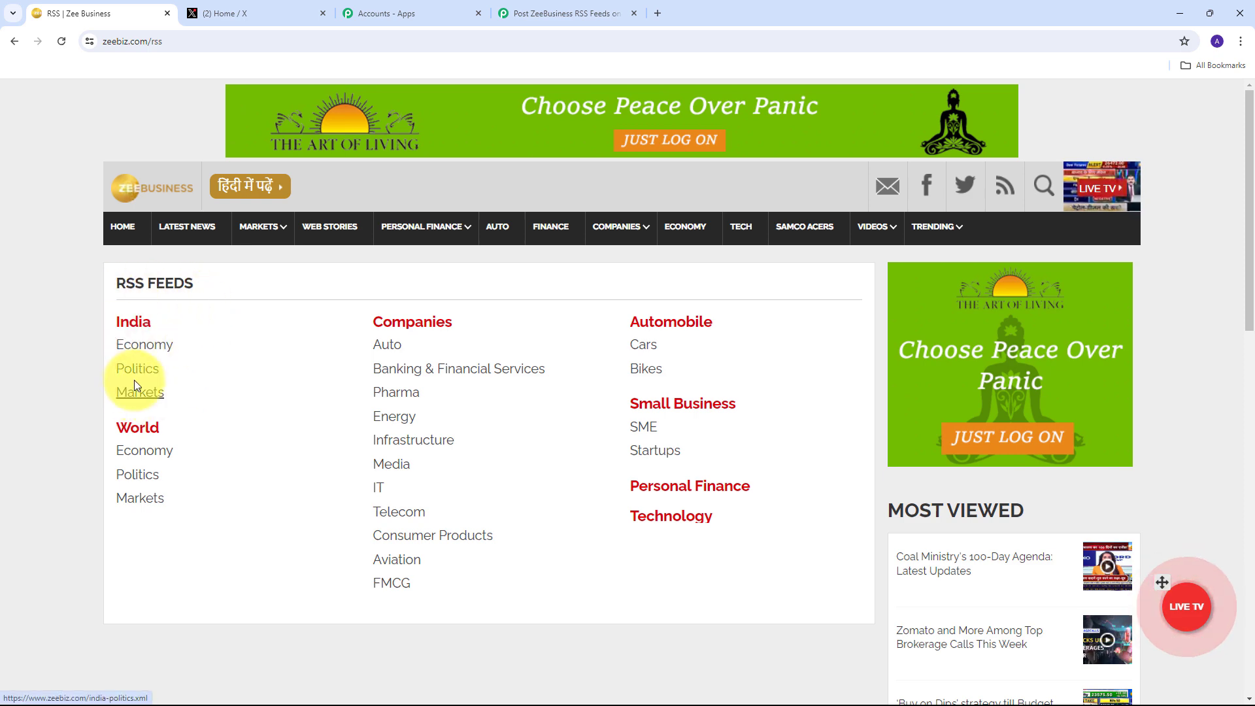
left_click(142, 395)
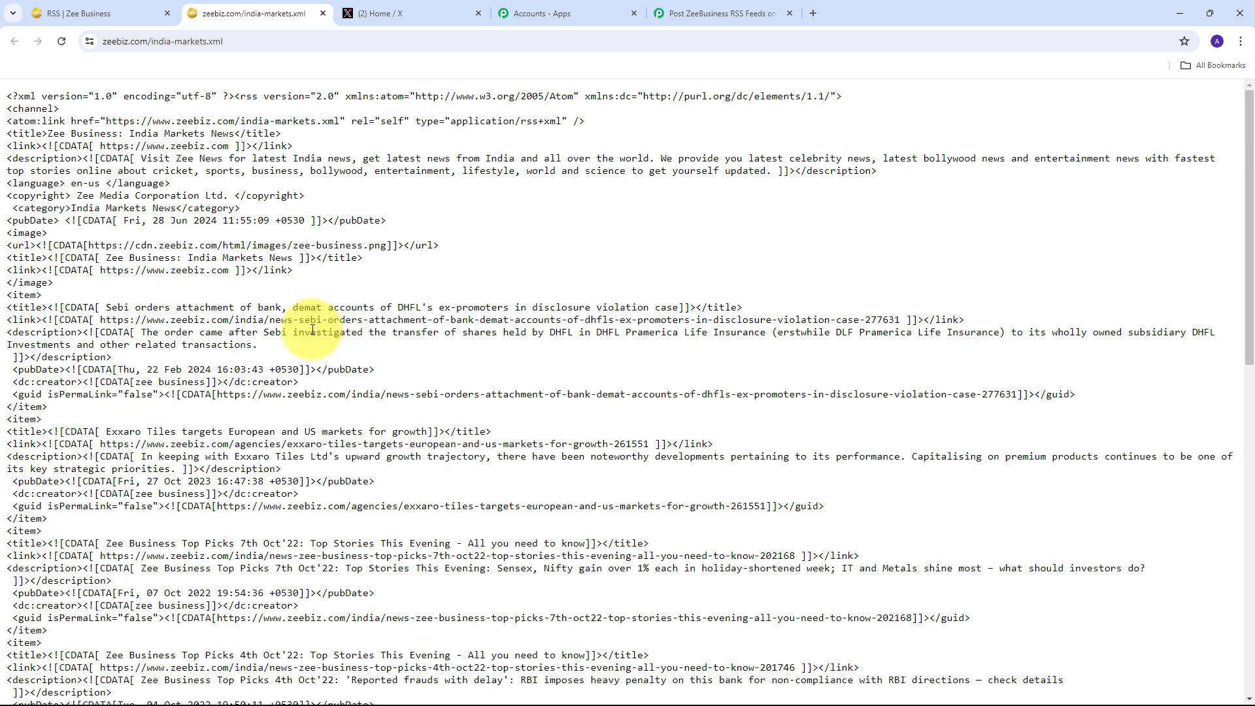
left_click(258, 39)
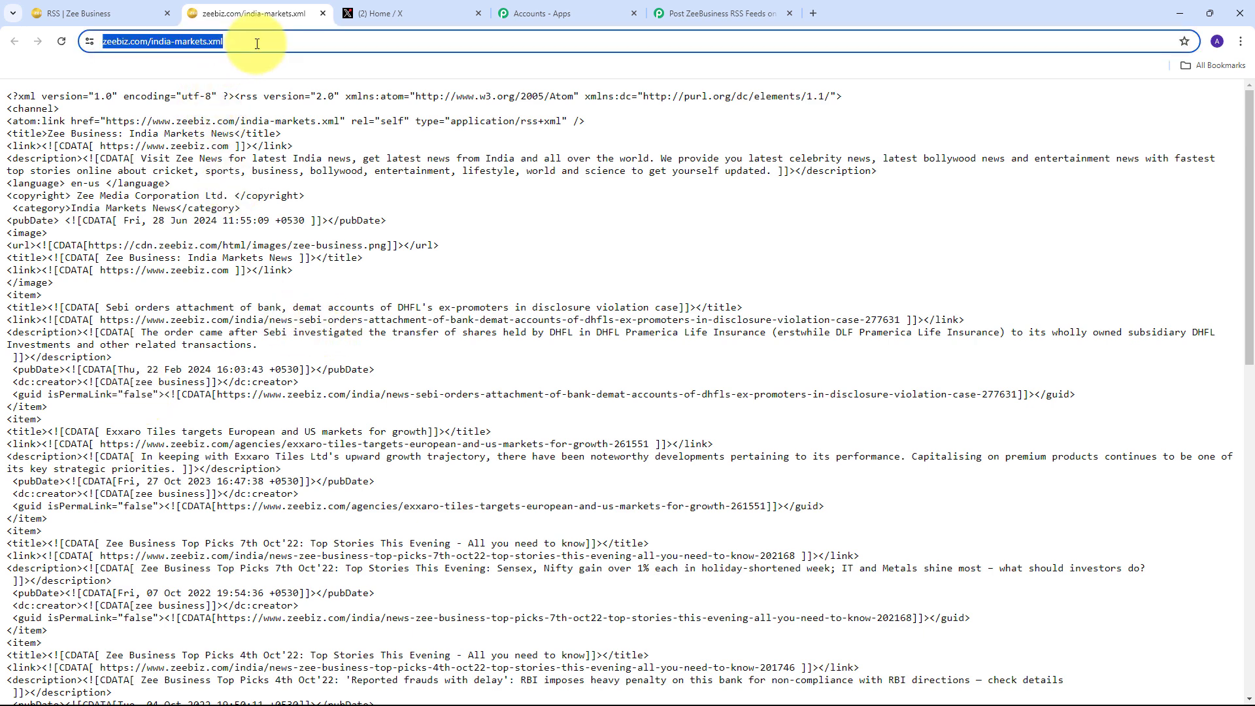
double_click(254, 42)
left_click_drag(350, 46, 78, 61)
key("ctrl+c")
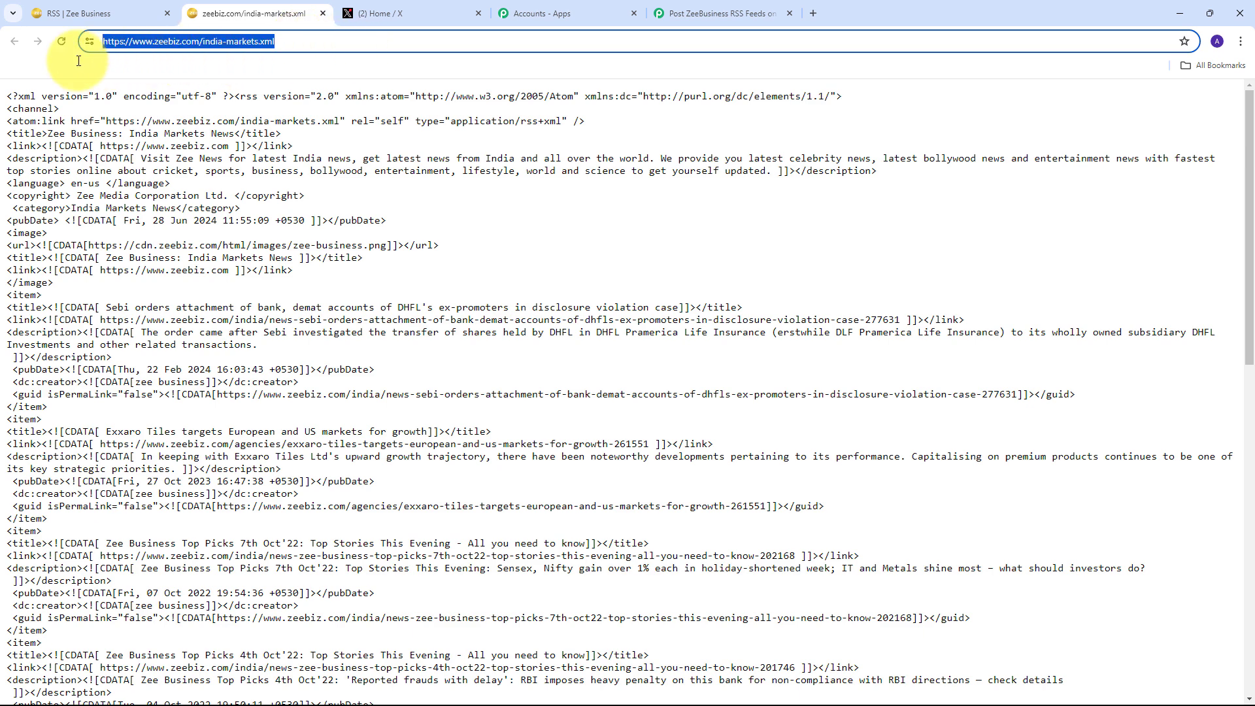
left_click(759, 14)
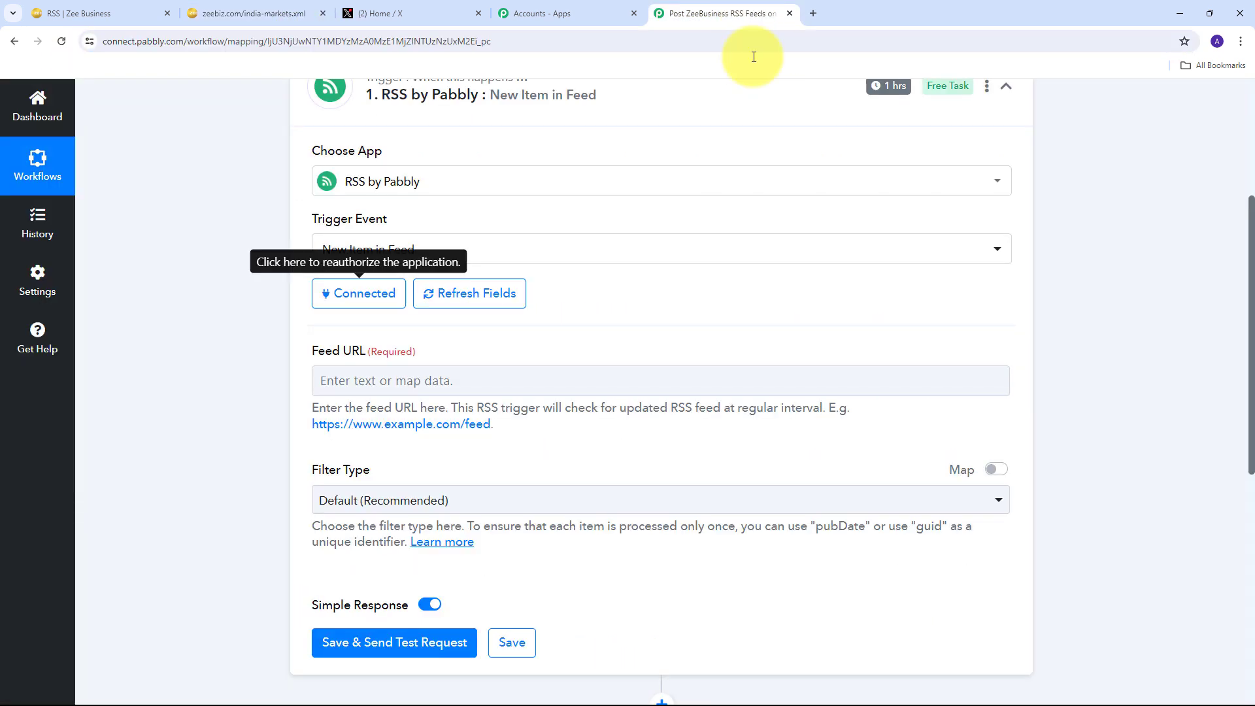
left_click(395, 383)
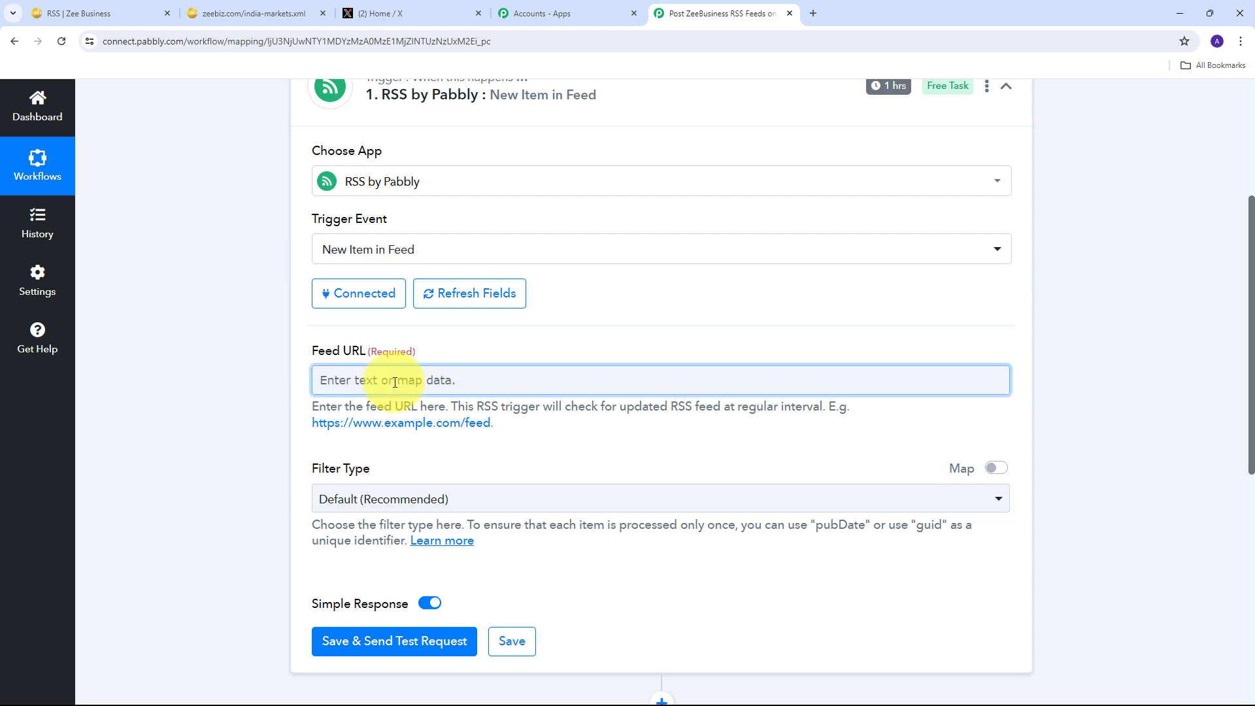
key("ctrl+v")
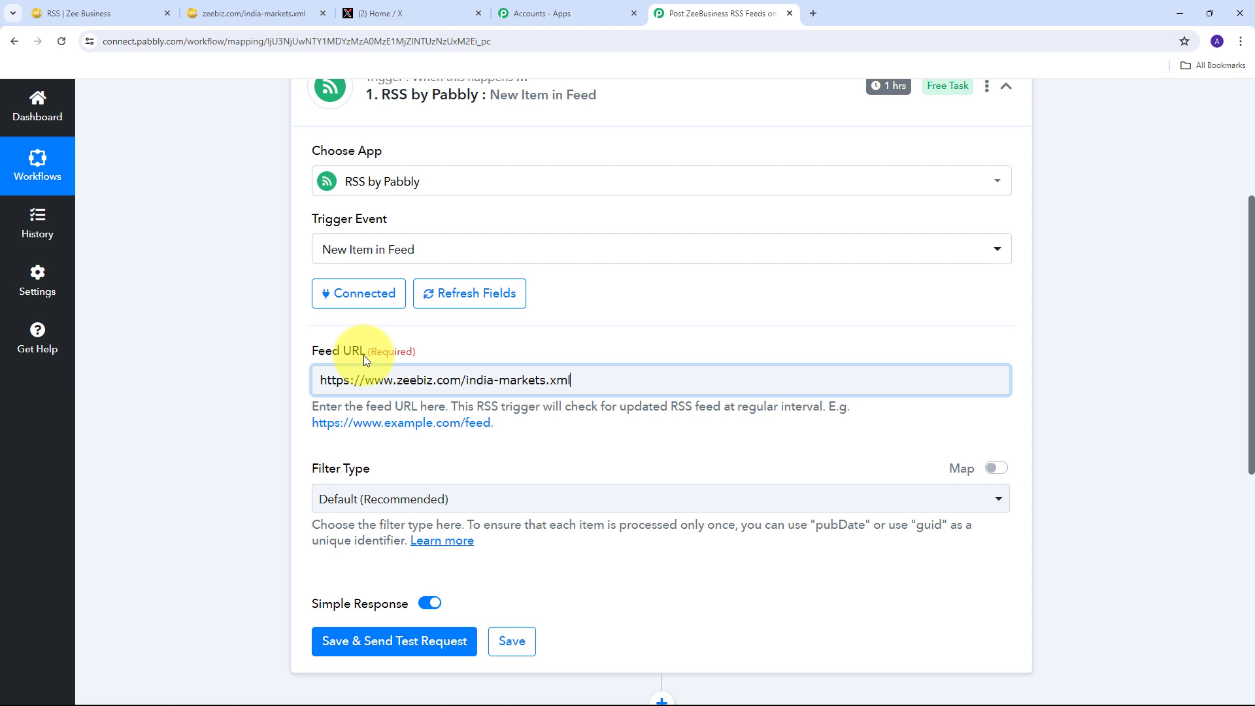
scroll(548, 360, "down", 1)
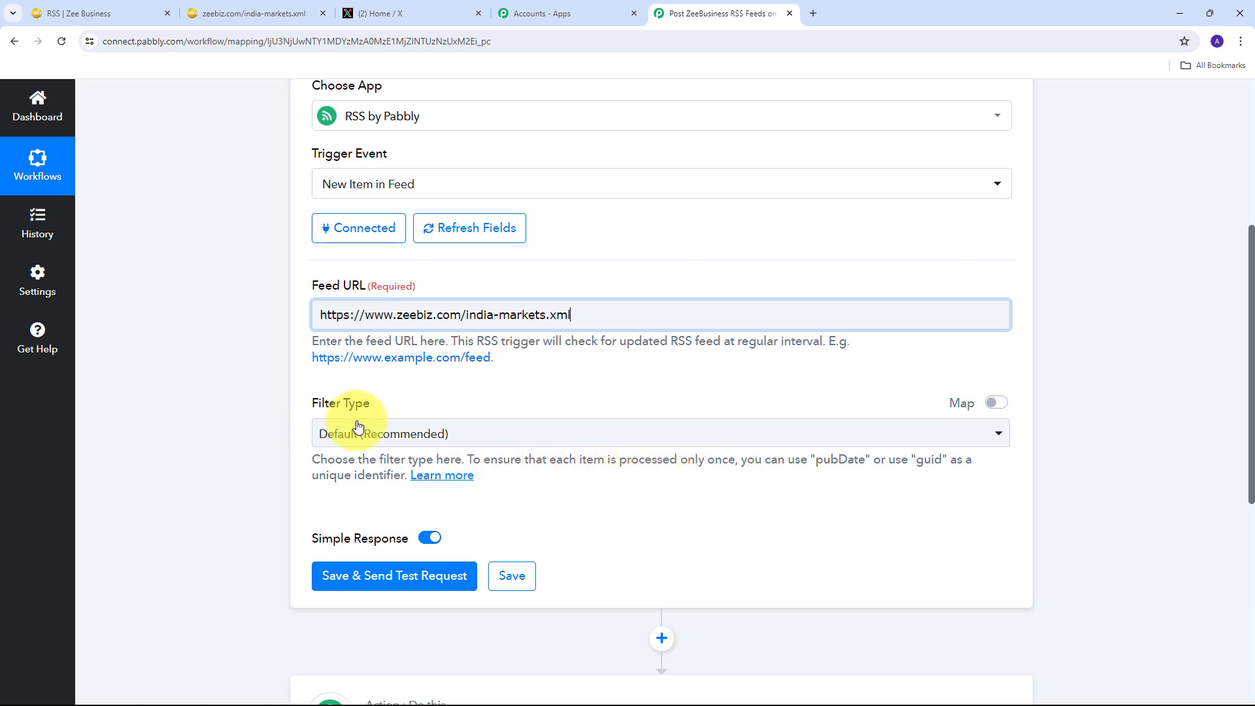
Set the trigger's filter type to Default (Recommended), then save the RSS trigger and send a test request.
left_click(692, 440)
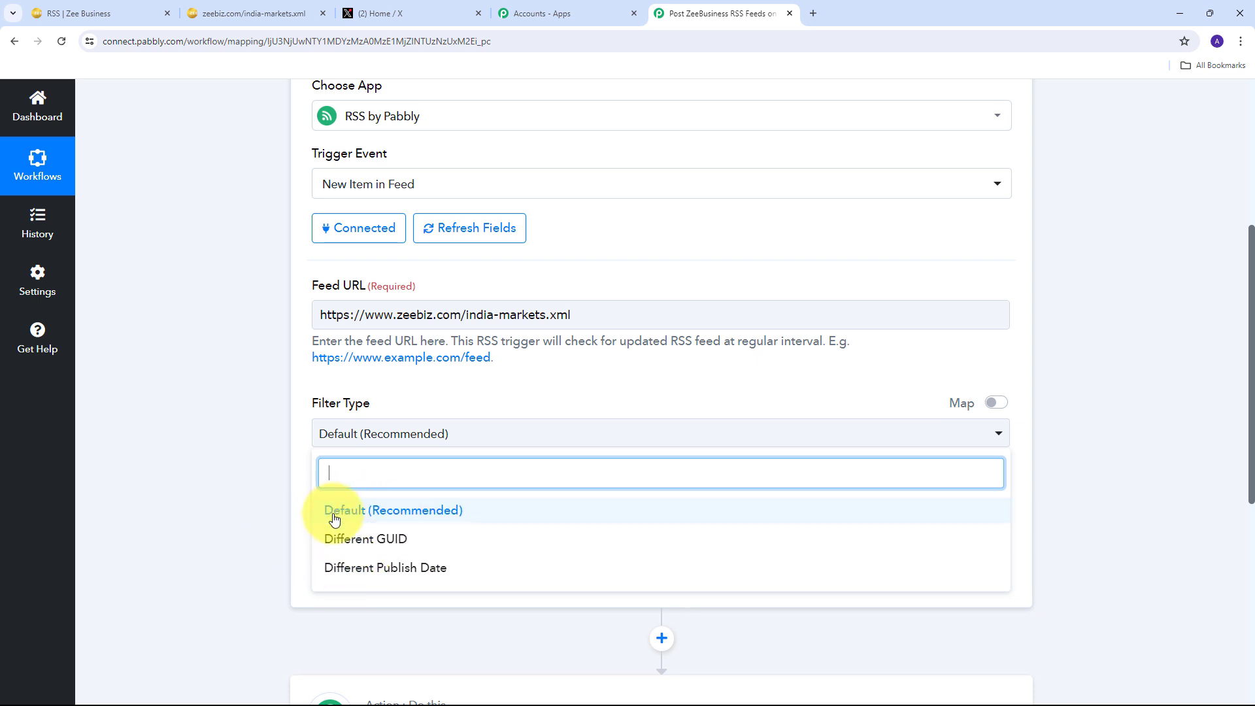
left_click(426, 521)
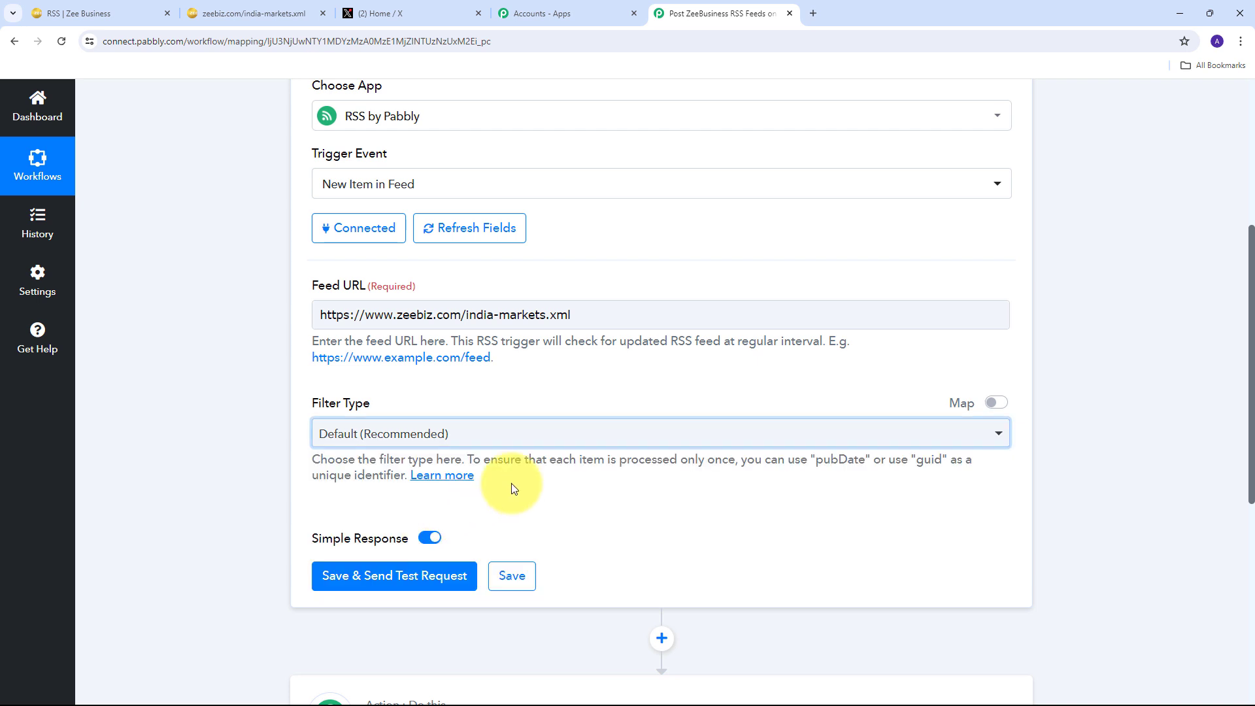
scroll(376, 388, "down", 1)
scroll(219, 391, "down", 2)
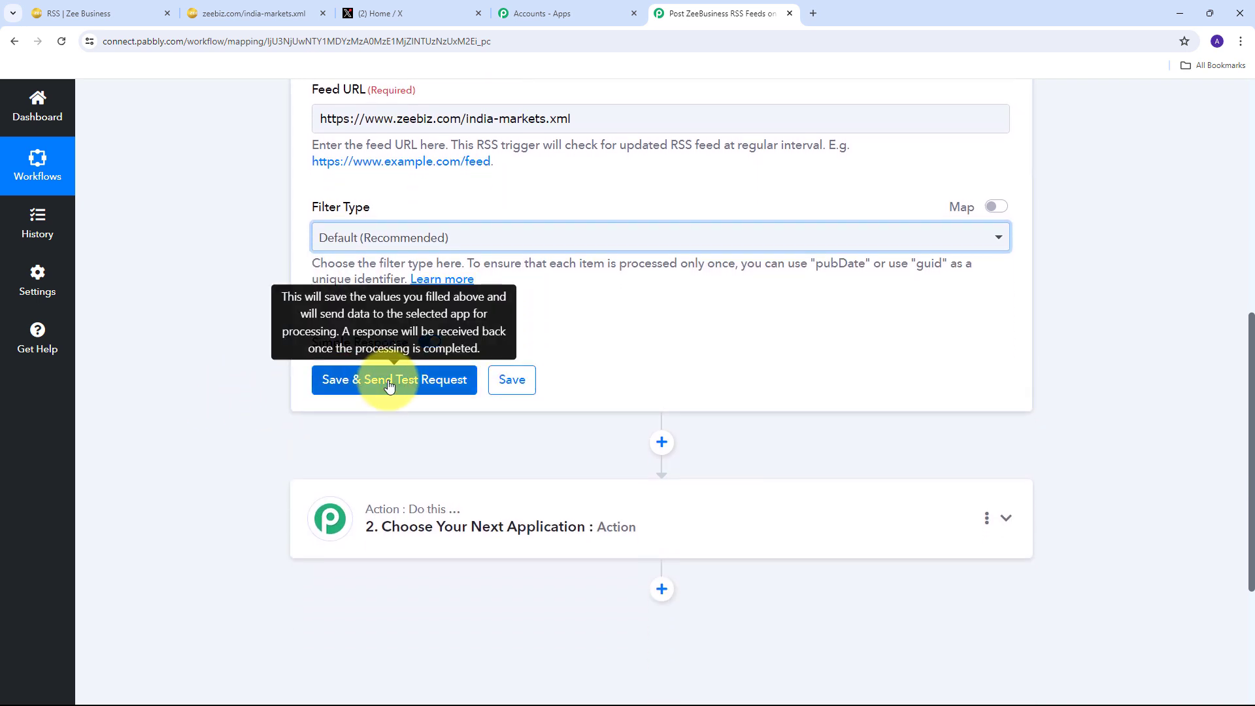
left_click(389, 381)
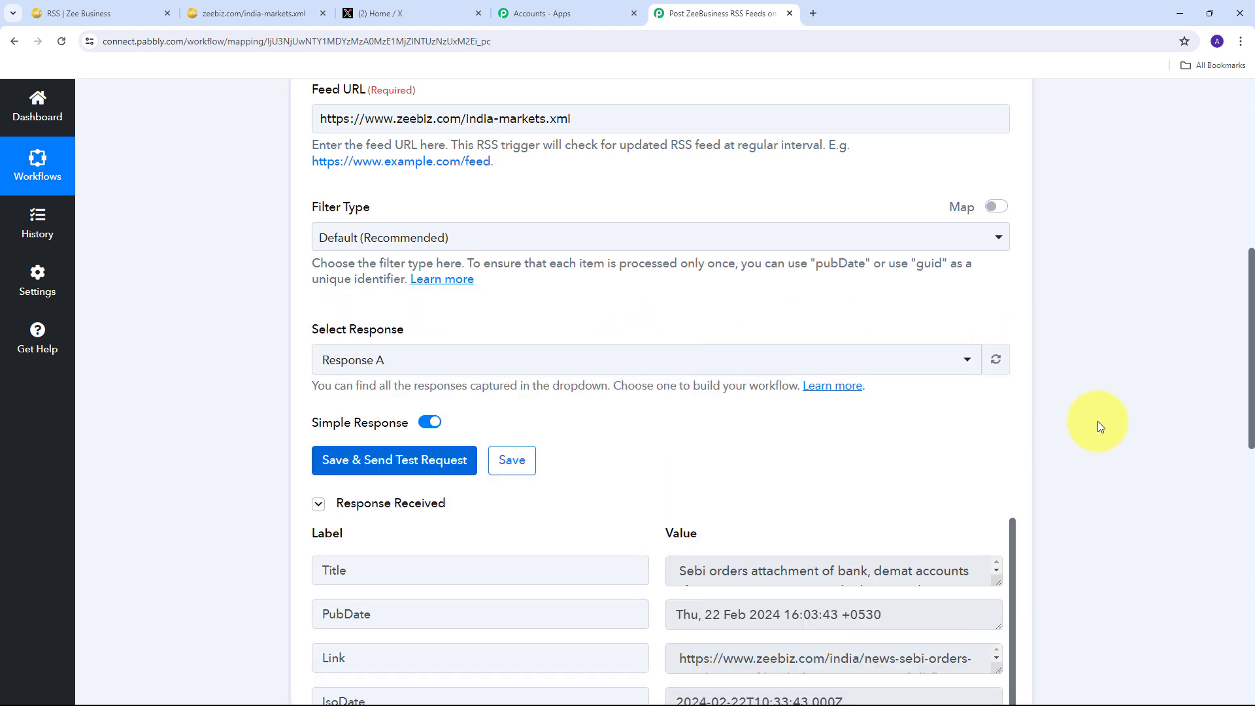
Examine the title, publication date, link and ID of the feed item in the received response.
scroll(1065, 359, "down", 4)
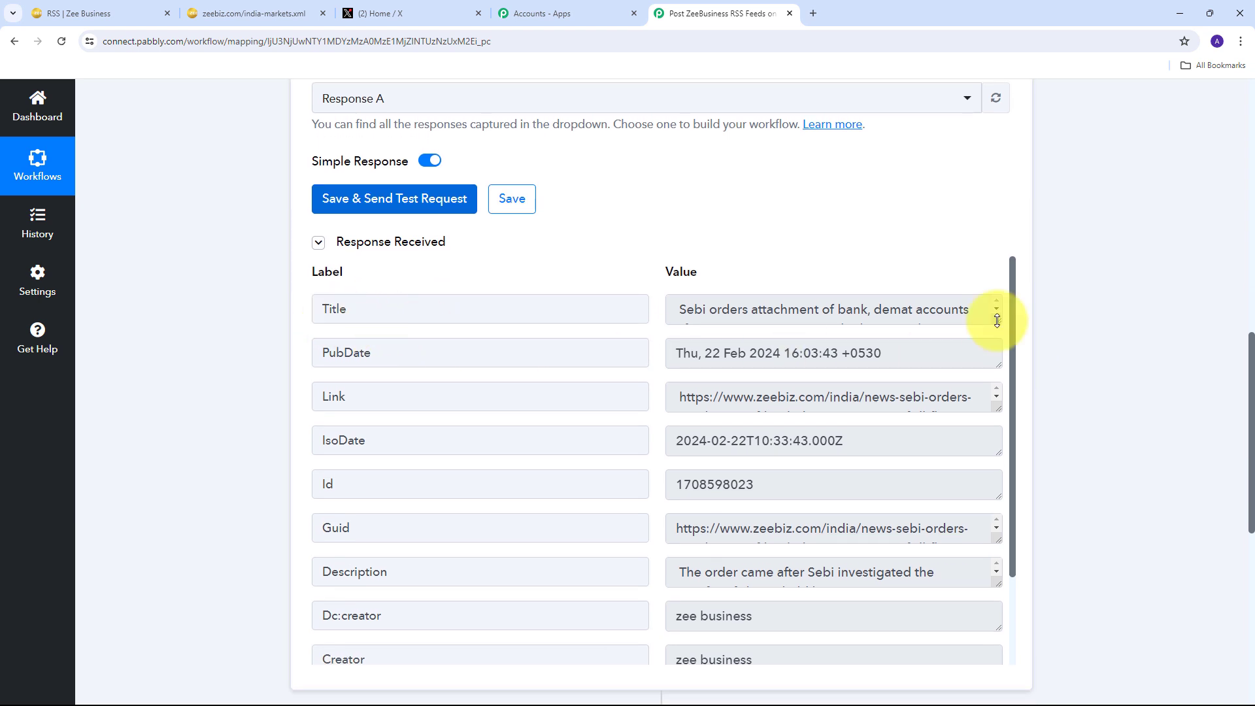
left_click_drag(996, 320, 995, 384)
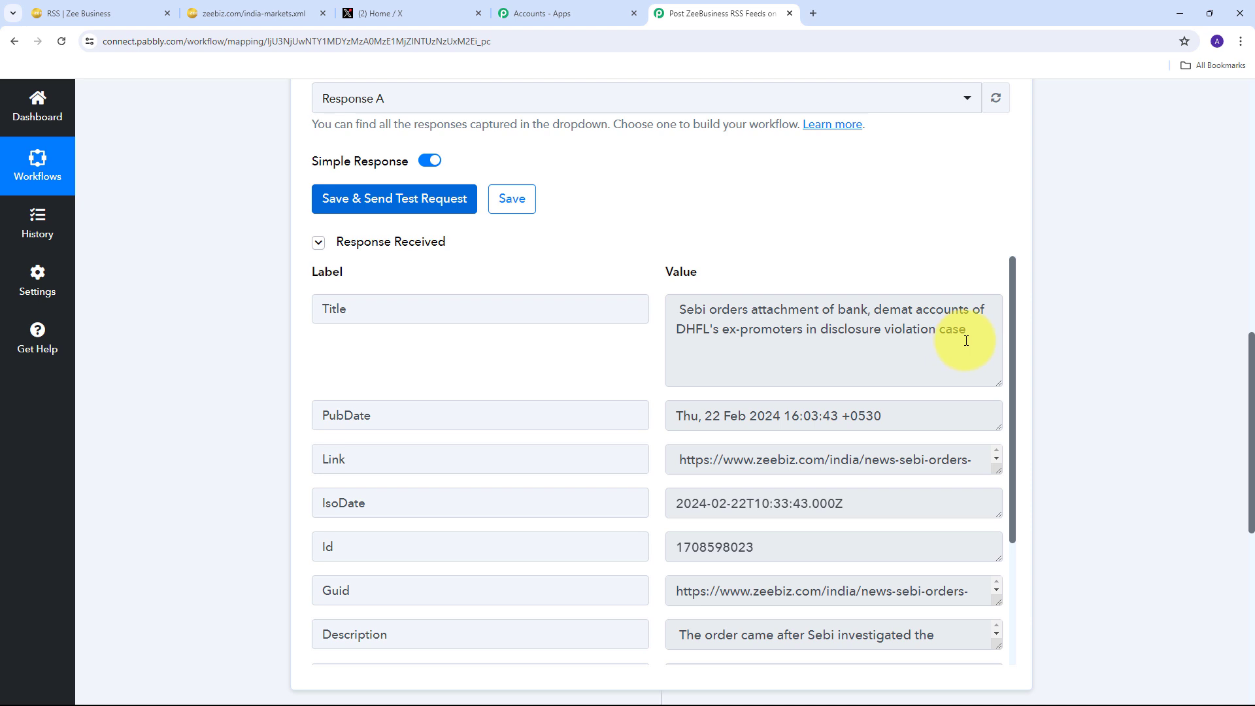
left_click_drag(677, 309, 1064, 420)
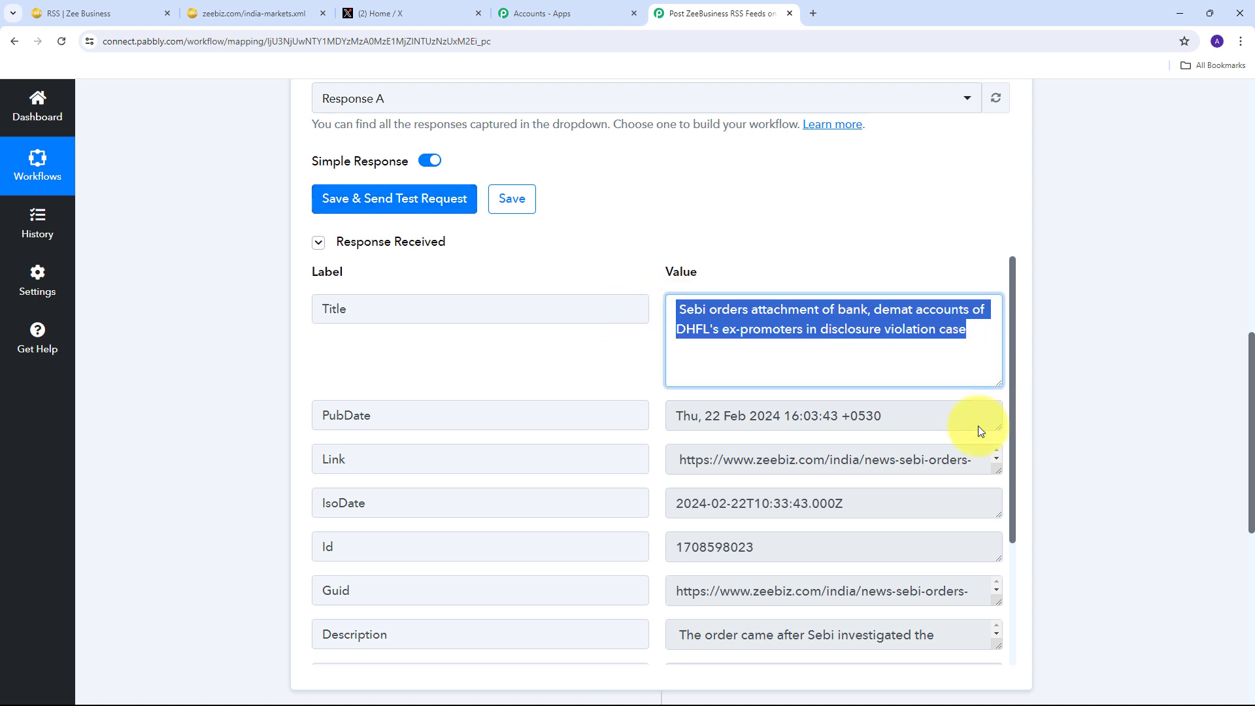
left_click_drag(674, 415, 841, 417)
left_click_drag(914, 427, 915, 423)
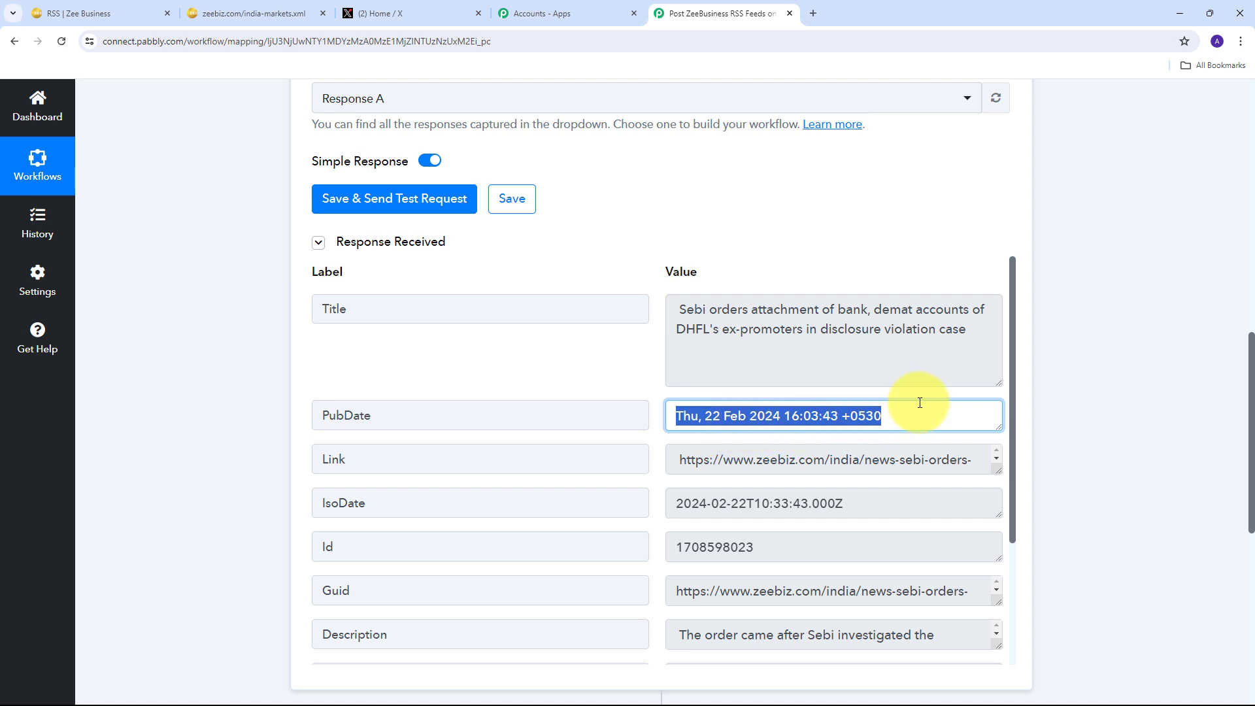
scroll(916, 400, "down", 1)
left_click(957, 438)
left_click_drag(958, 438, 650, 386)
scroll(650, 386, "down", 2)
left_click(384, 377)
left_click_drag(889, 374, 471, 405)
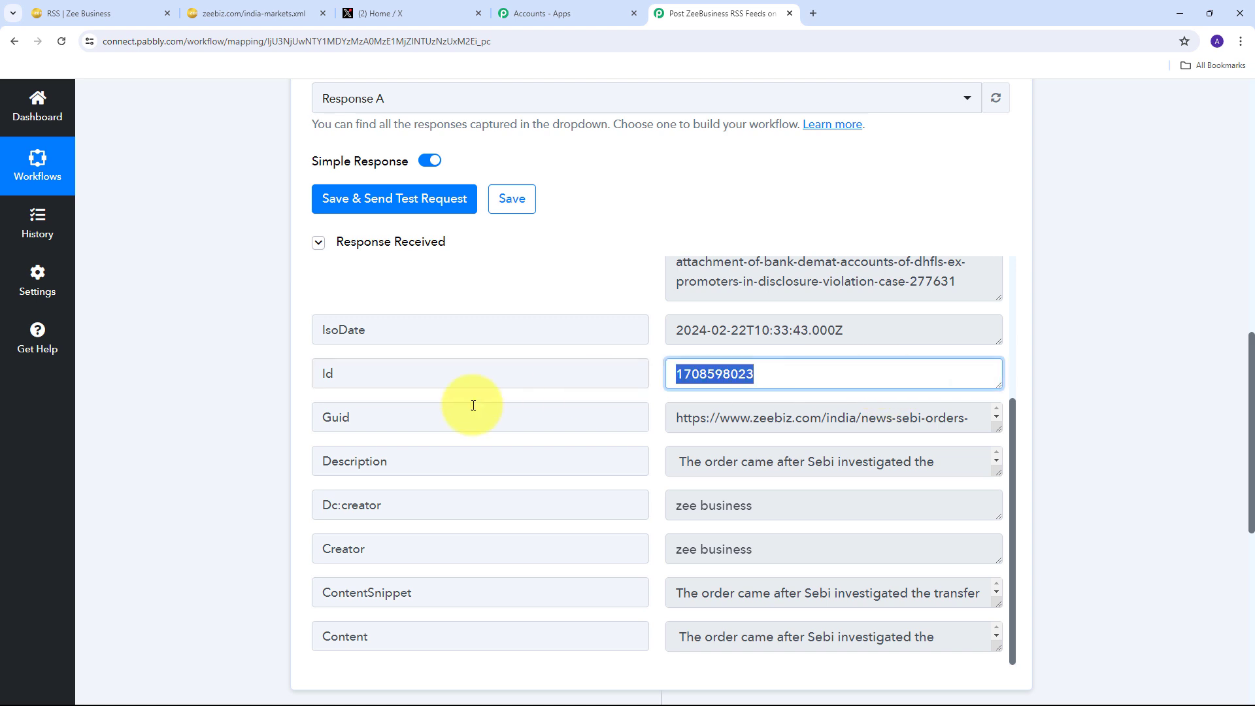
Examine the description, creator and content values of the feed item in the received response.
left_click_drag(996, 472, 995, 536)
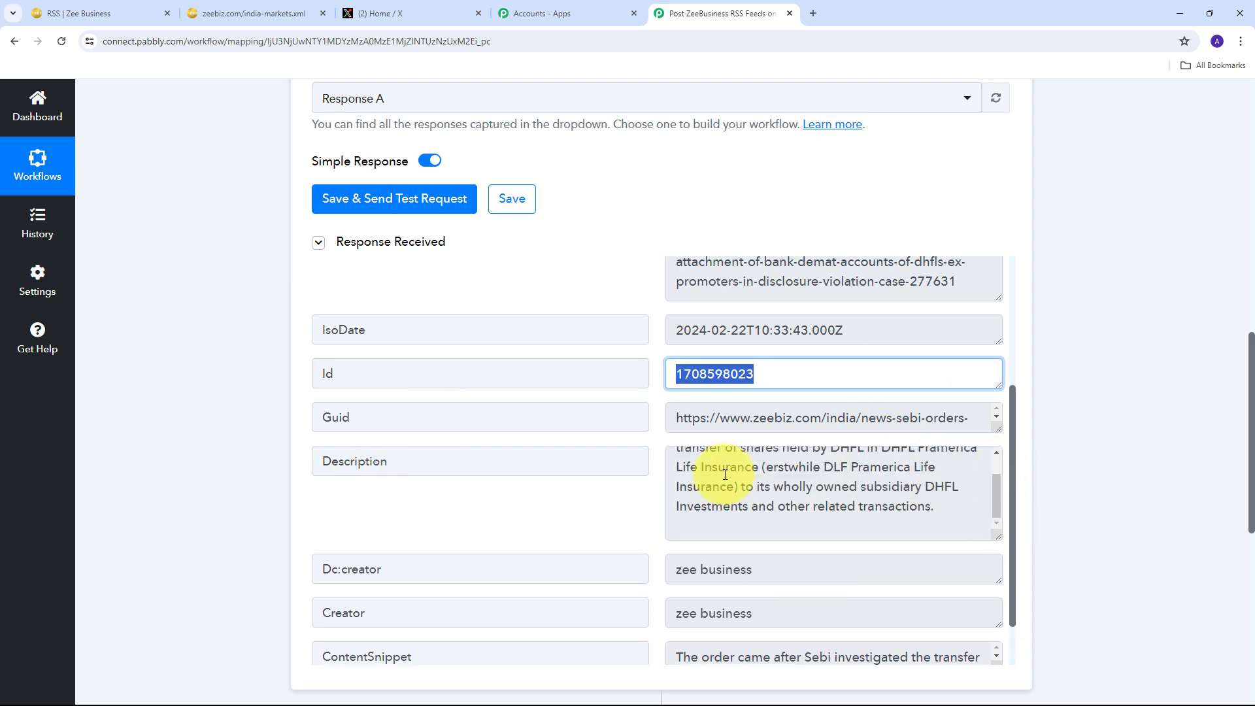
scroll(706, 466, "up", 1)
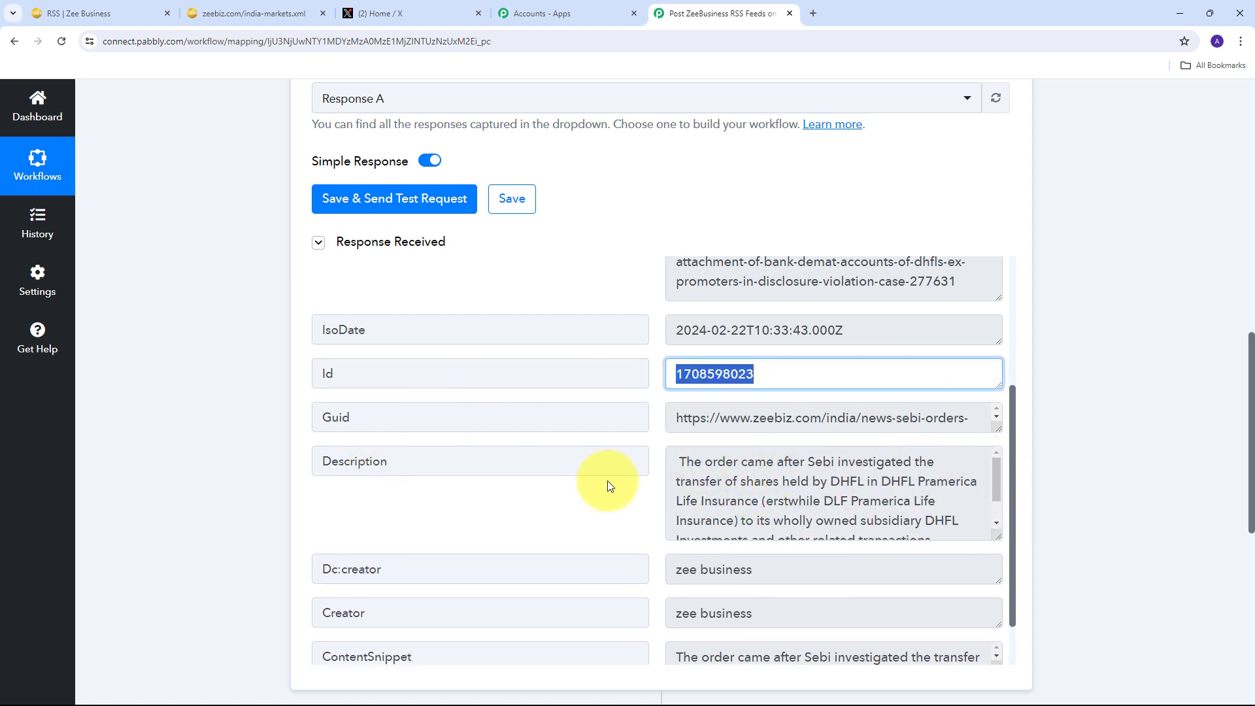
scroll(602, 484, "down", 1)
left_click_drag(843, 510, 502, 527)
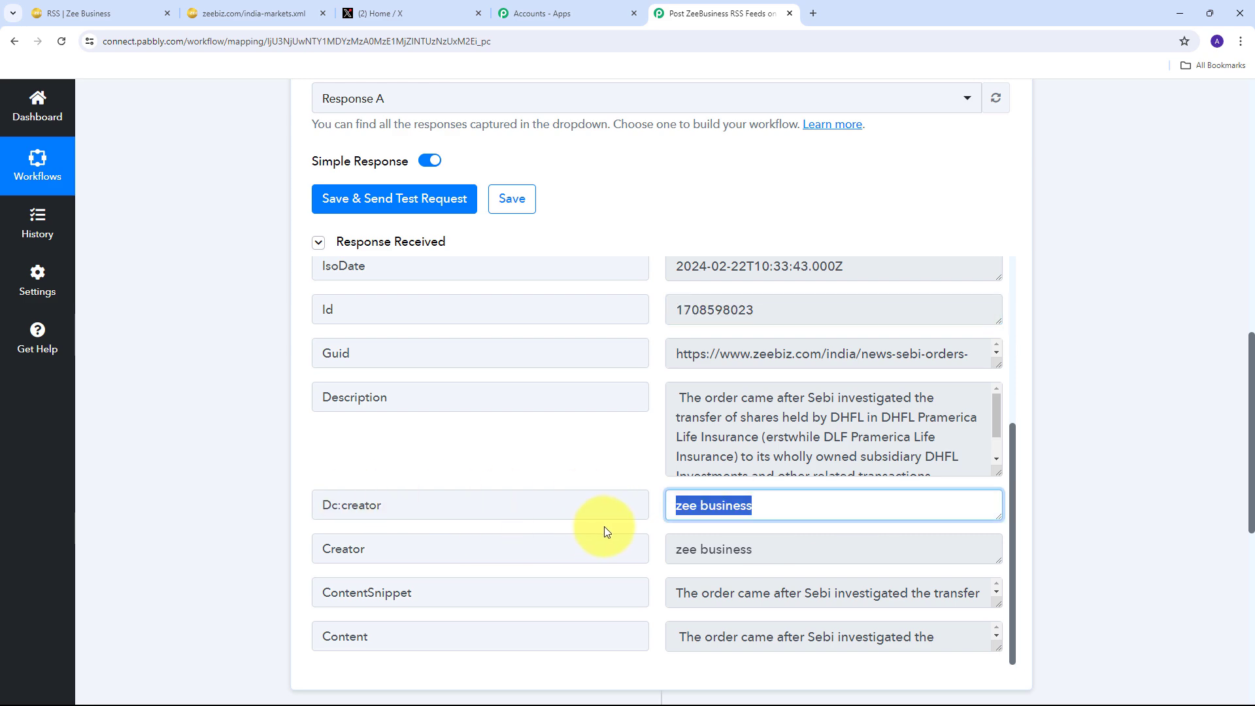
scroll(604, 526, "down", 1)
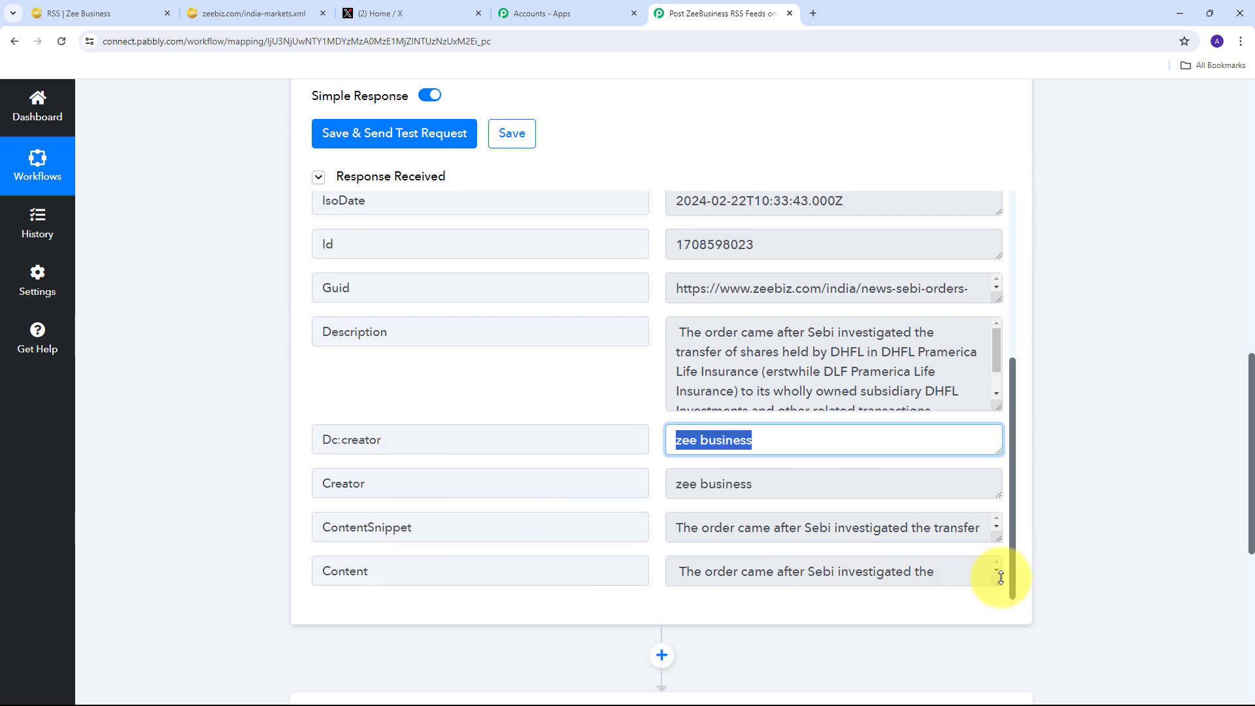
left_click_drag(1001, 577, 997, 636)
scroll(634, 342, "up", 5)
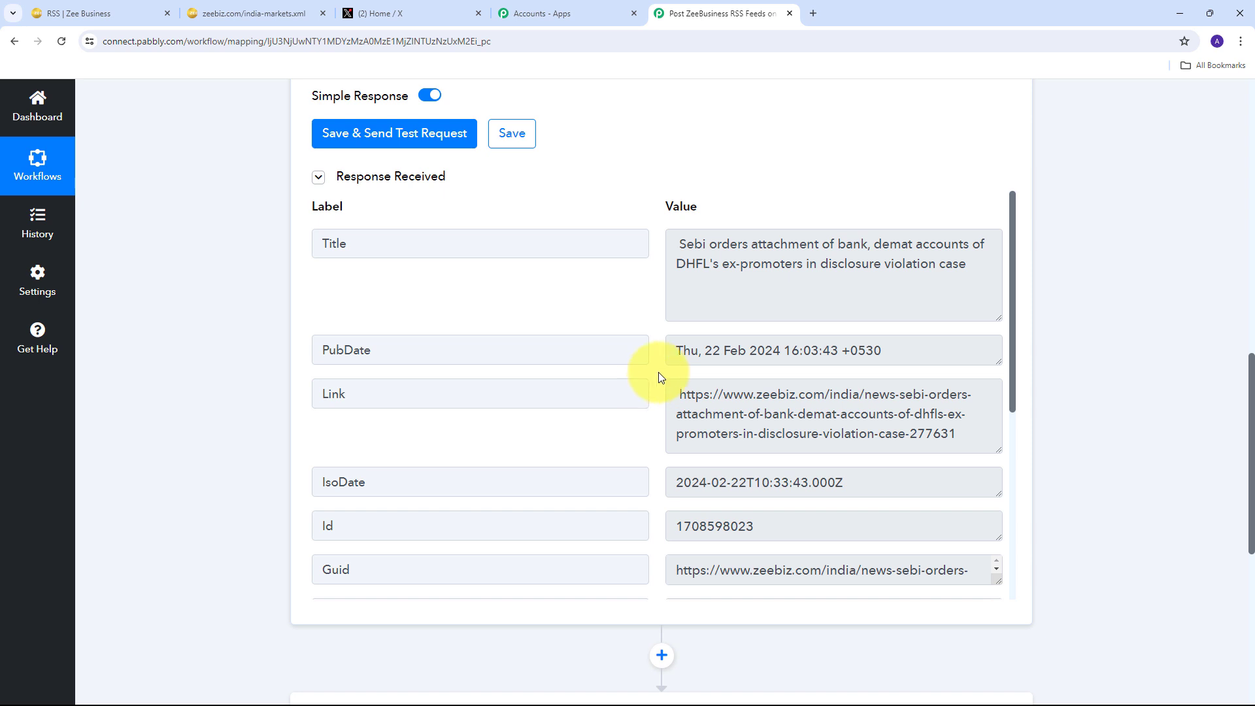
scroll(658, 371, "up", 10)
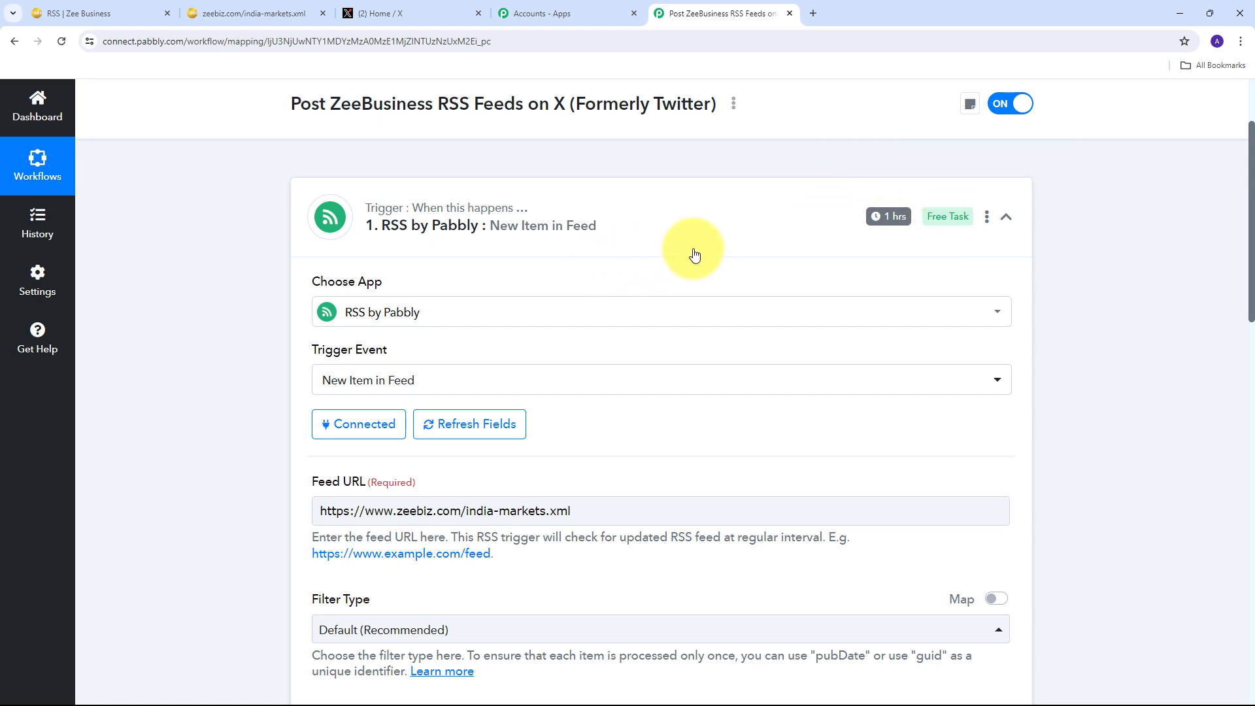
scroll(706, 253, "down", 1)
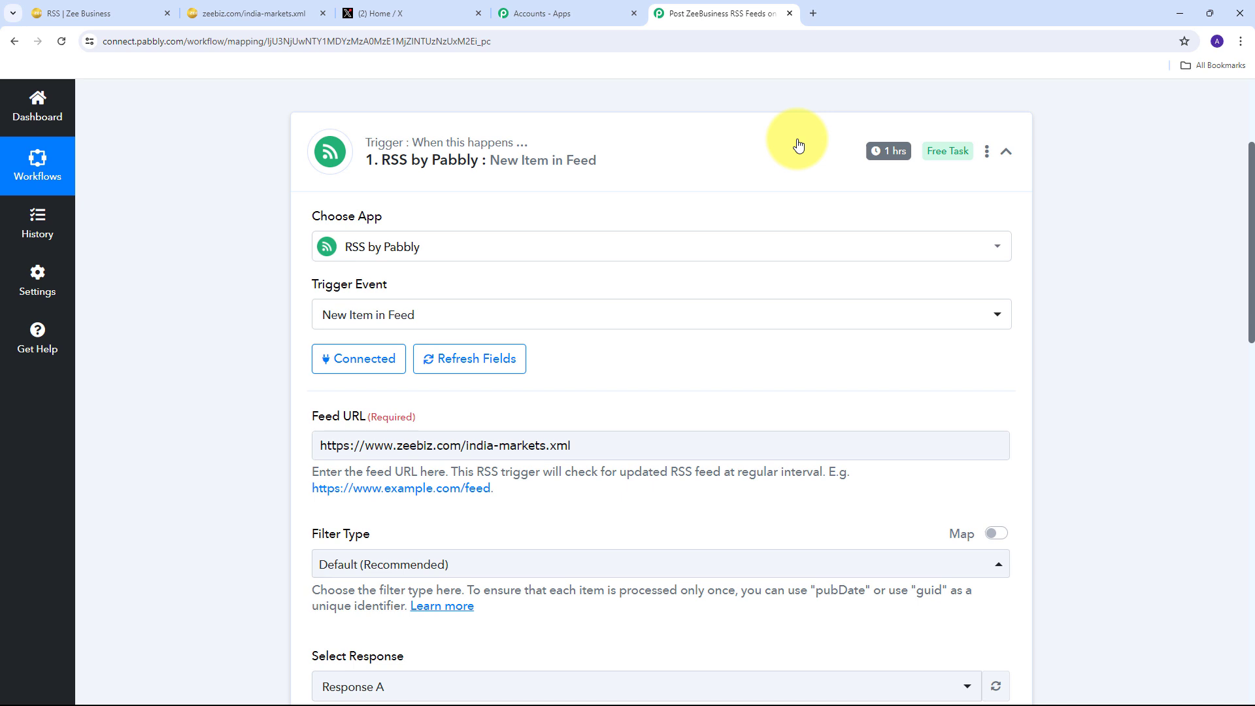
scroll(720, 224, "down", 8)
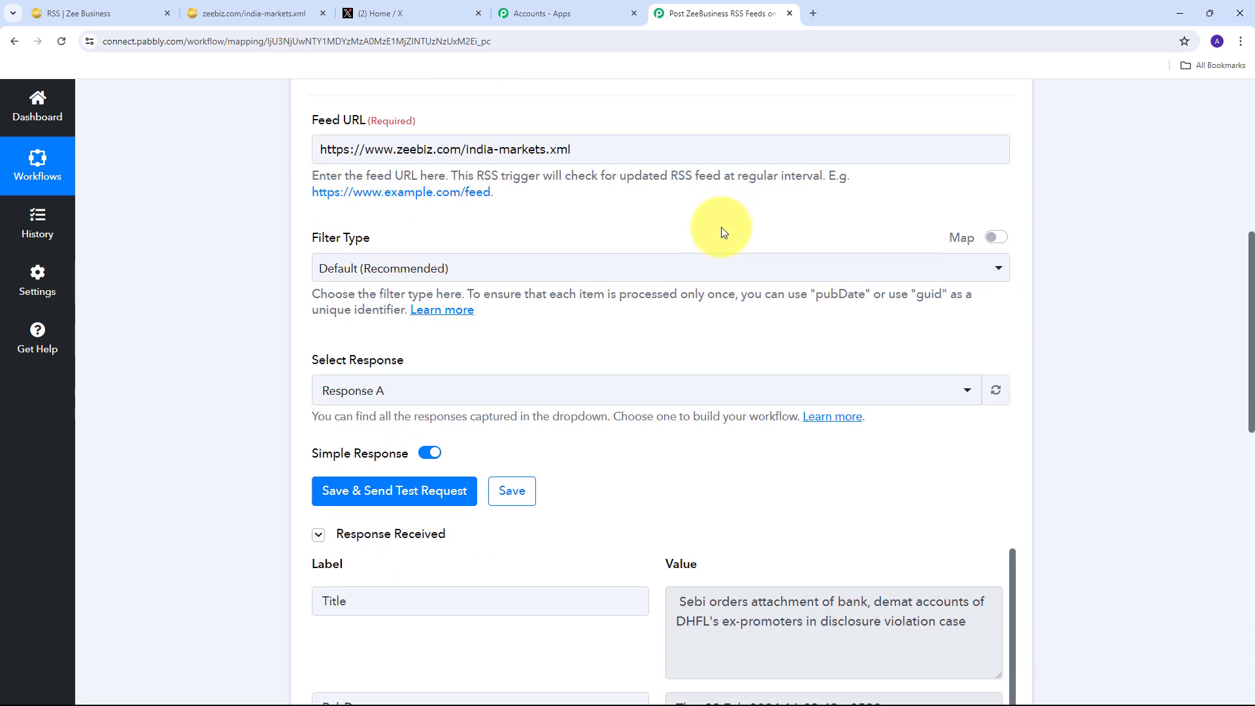
scroll(699, 320, "up", 3)
scroll(673, 330, "down", 5)
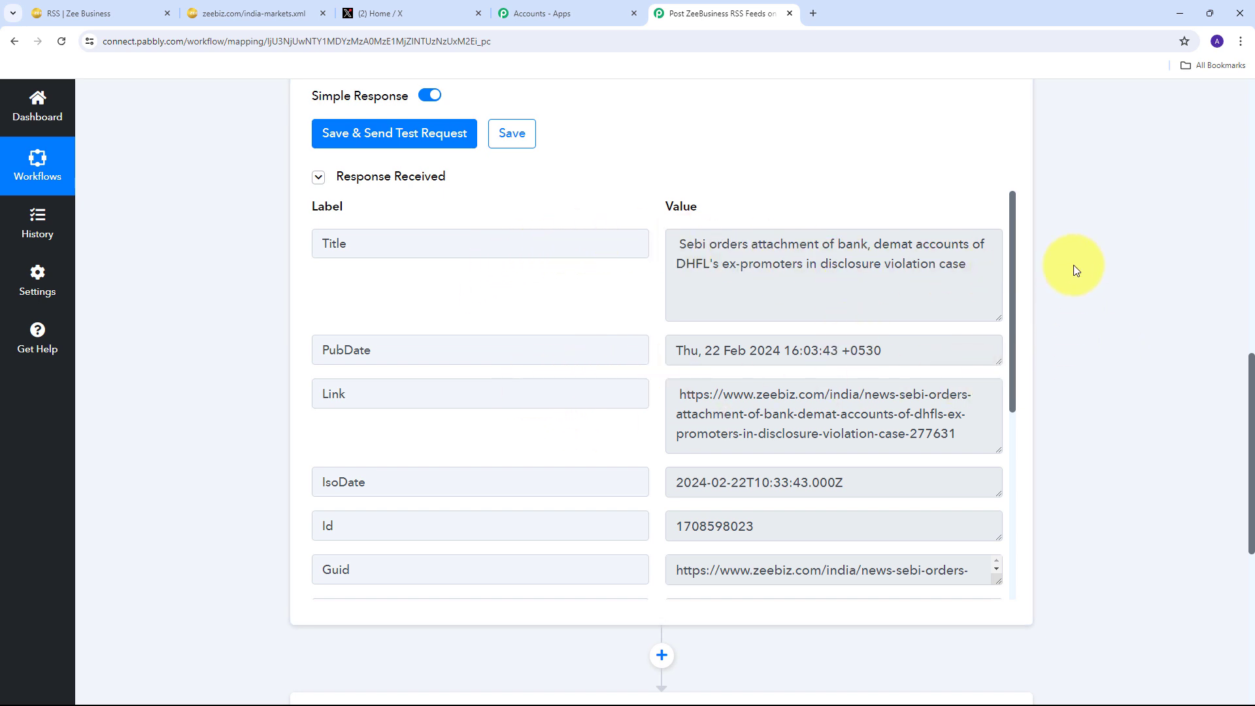
Choose X (Formerly Twitter) as the workflow's action application and set the action event to Create Tweet.
scroll(1074, 265, "down", 3)
scroll(1076, 270, "down", 2)
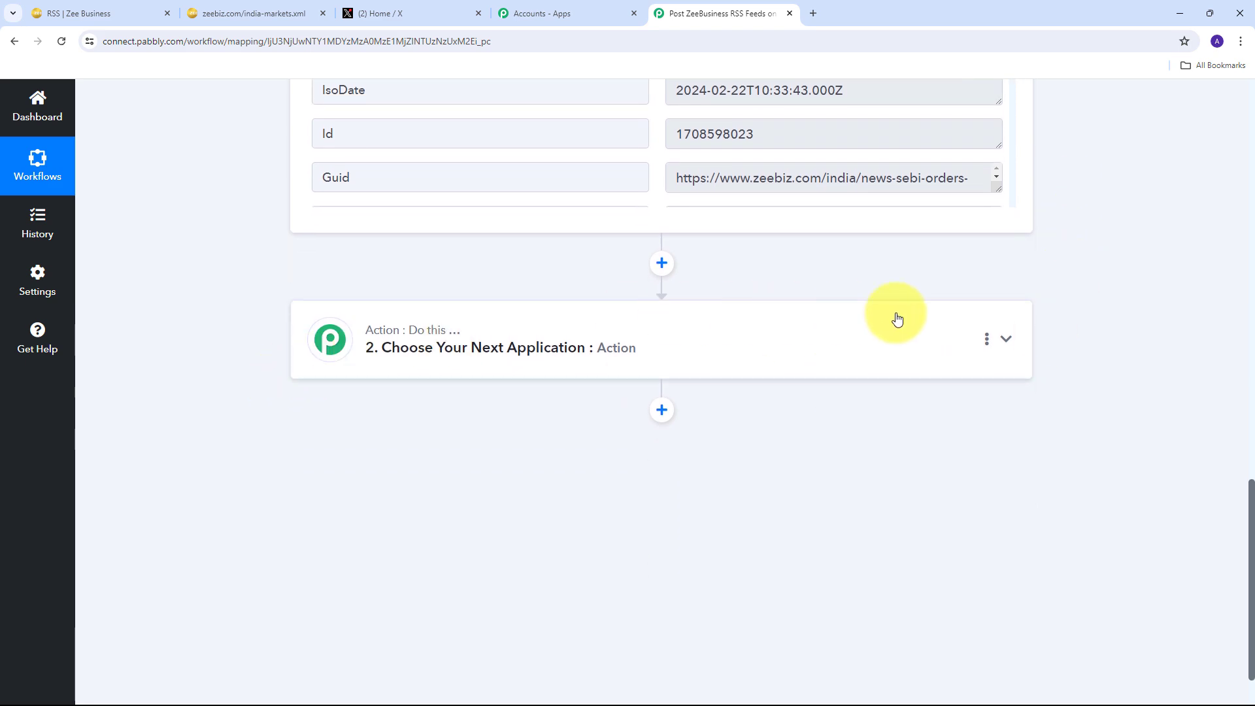
left_click(1004, 339)
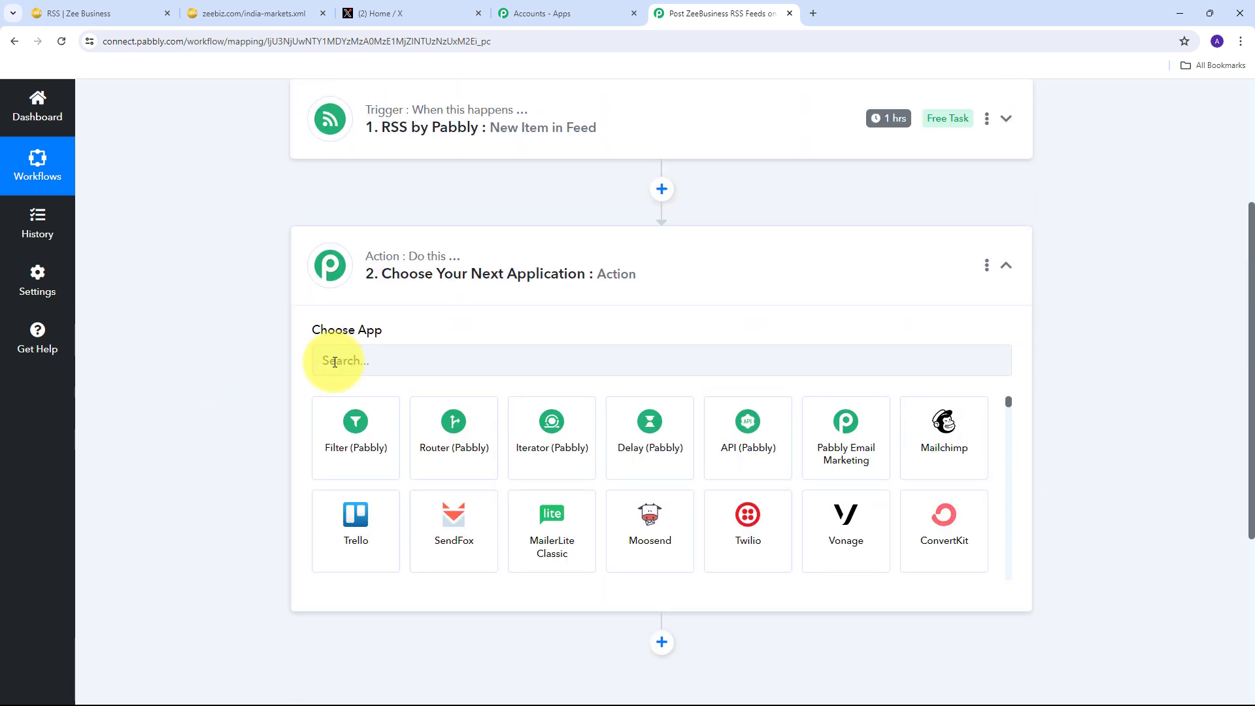
left_click(334, 361)
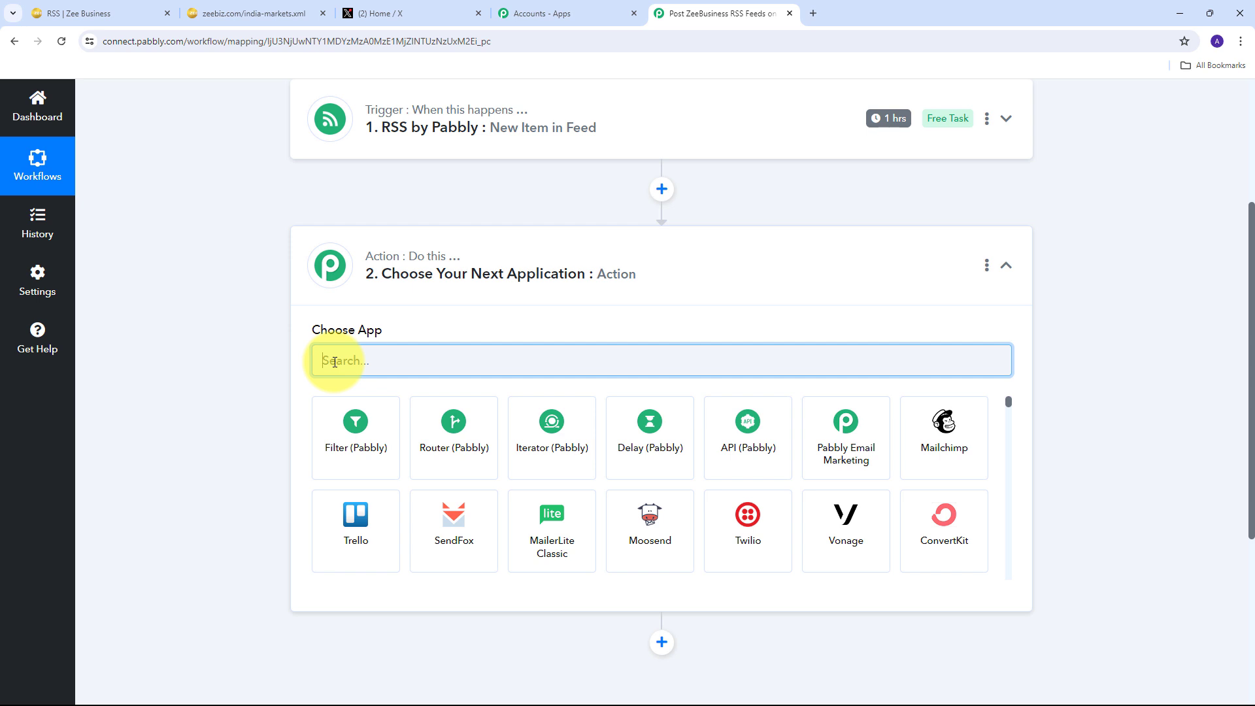
type("Twit")
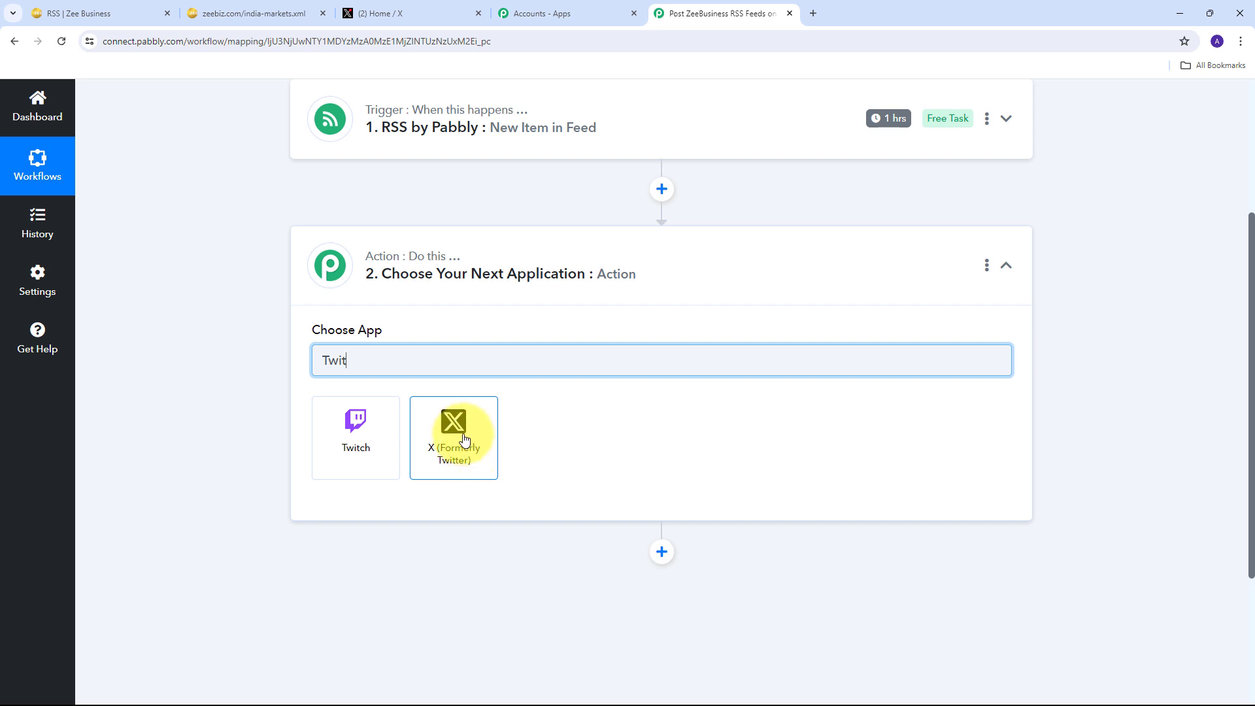
left_click(464, 438)
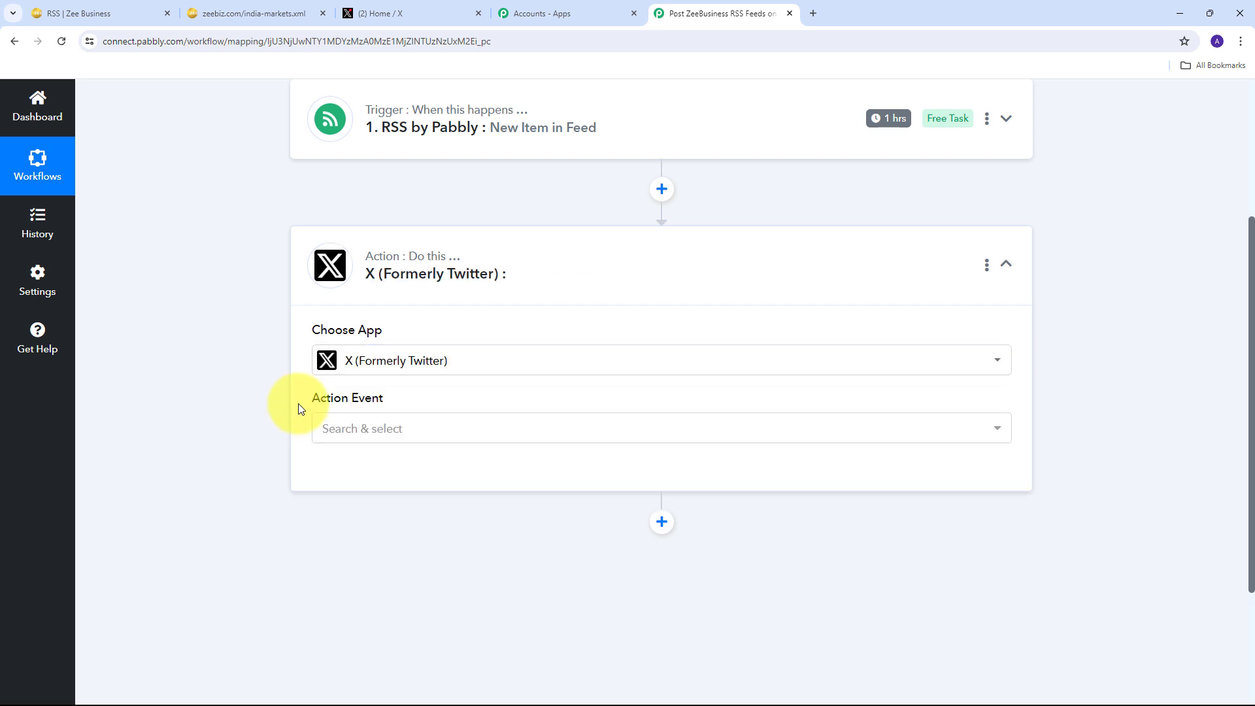
left_click(713, 438)
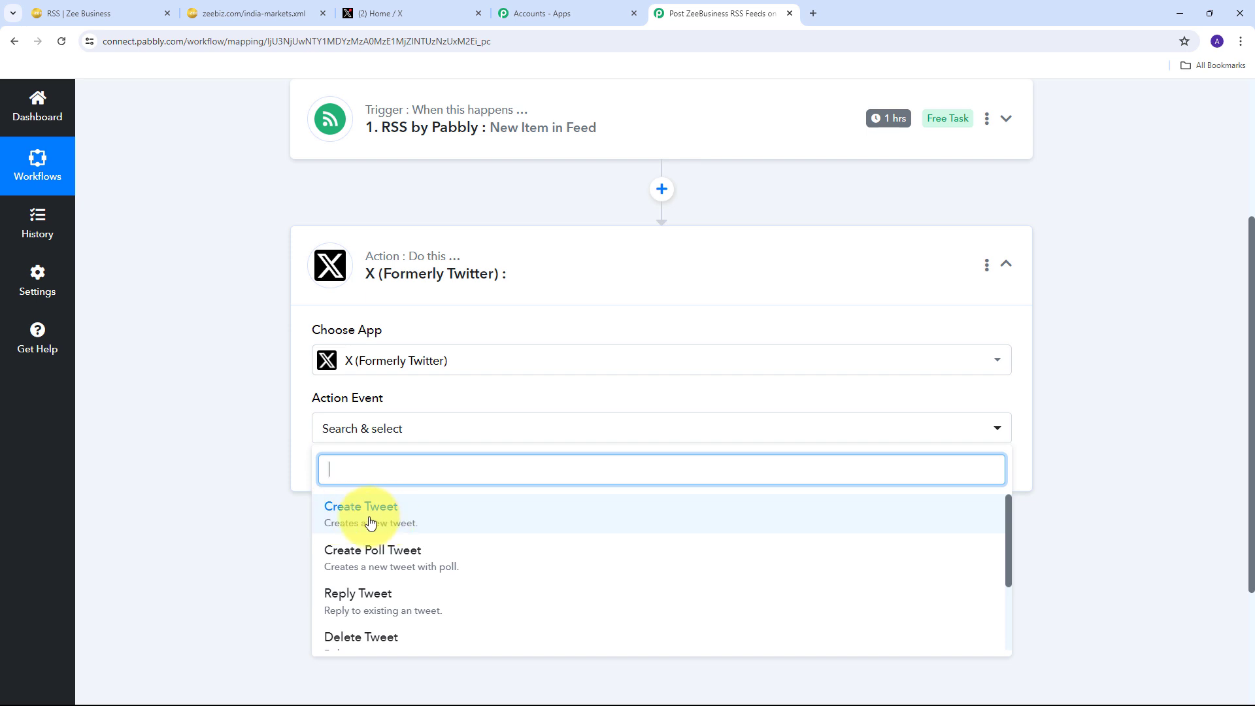
left_click(370, 523)
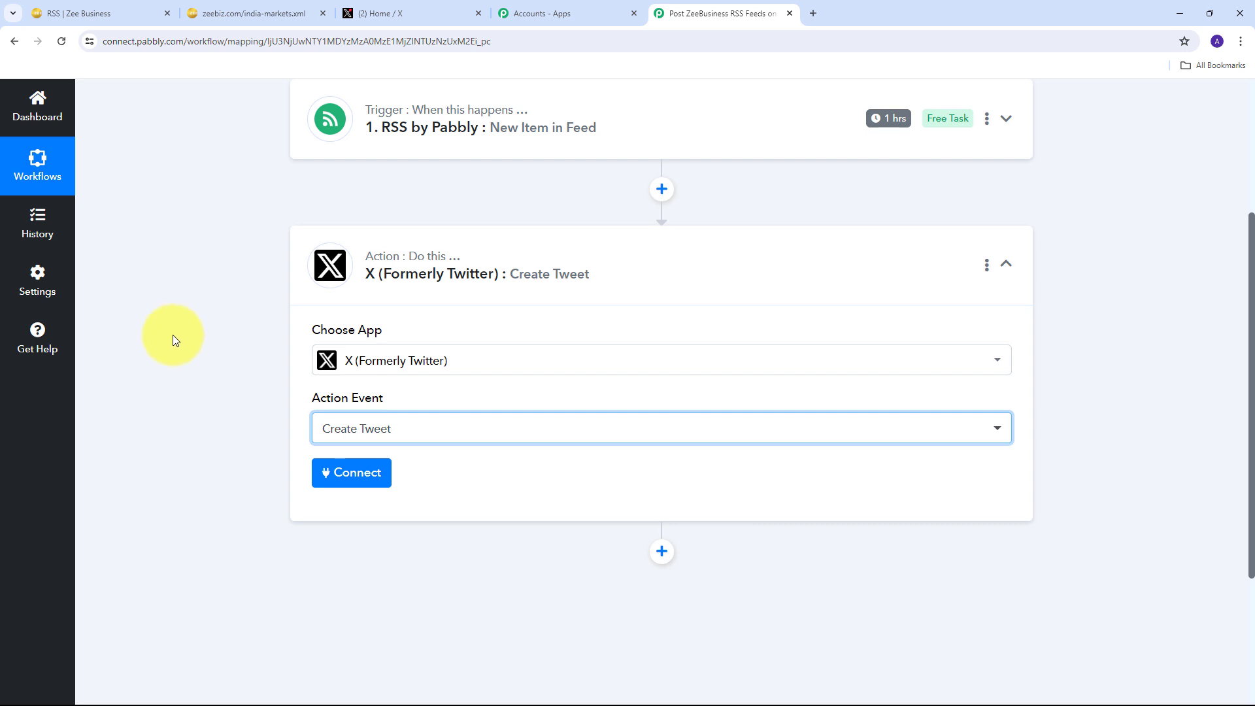
Start a new X (Formerly Twitter) connection for the action, up to the request for the client credentials.
left_click(356, 474)
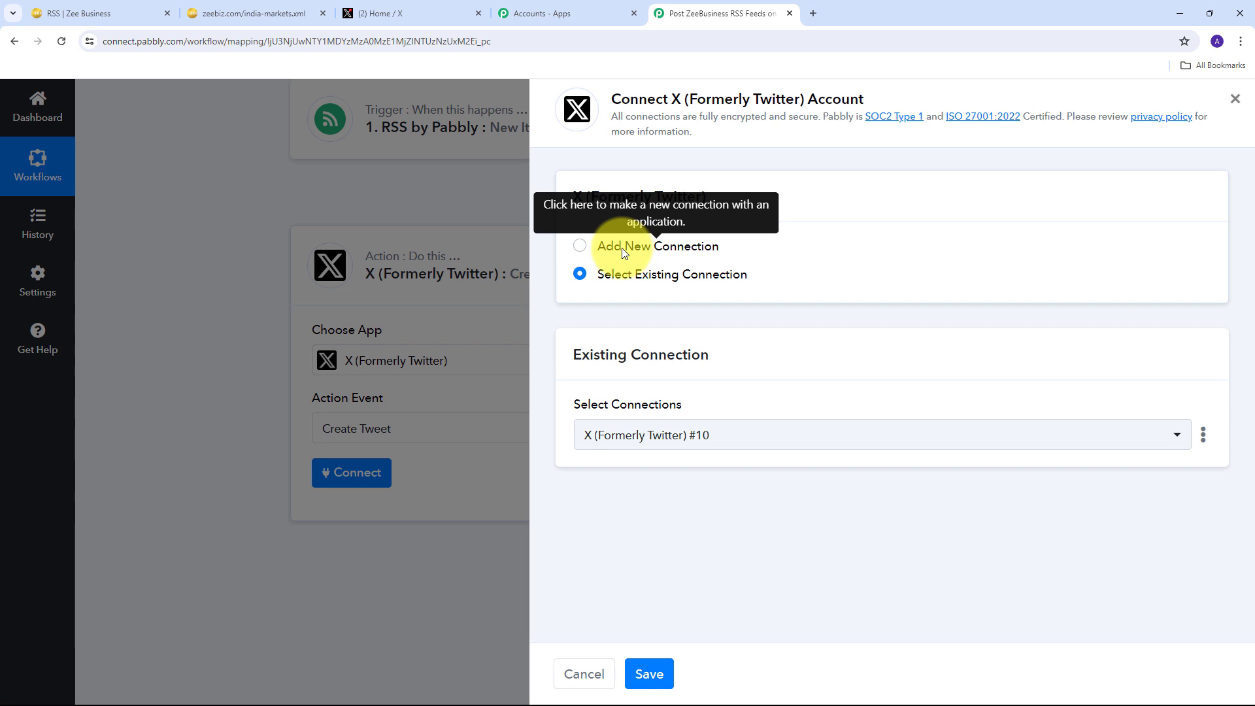
left_click(621, 248)
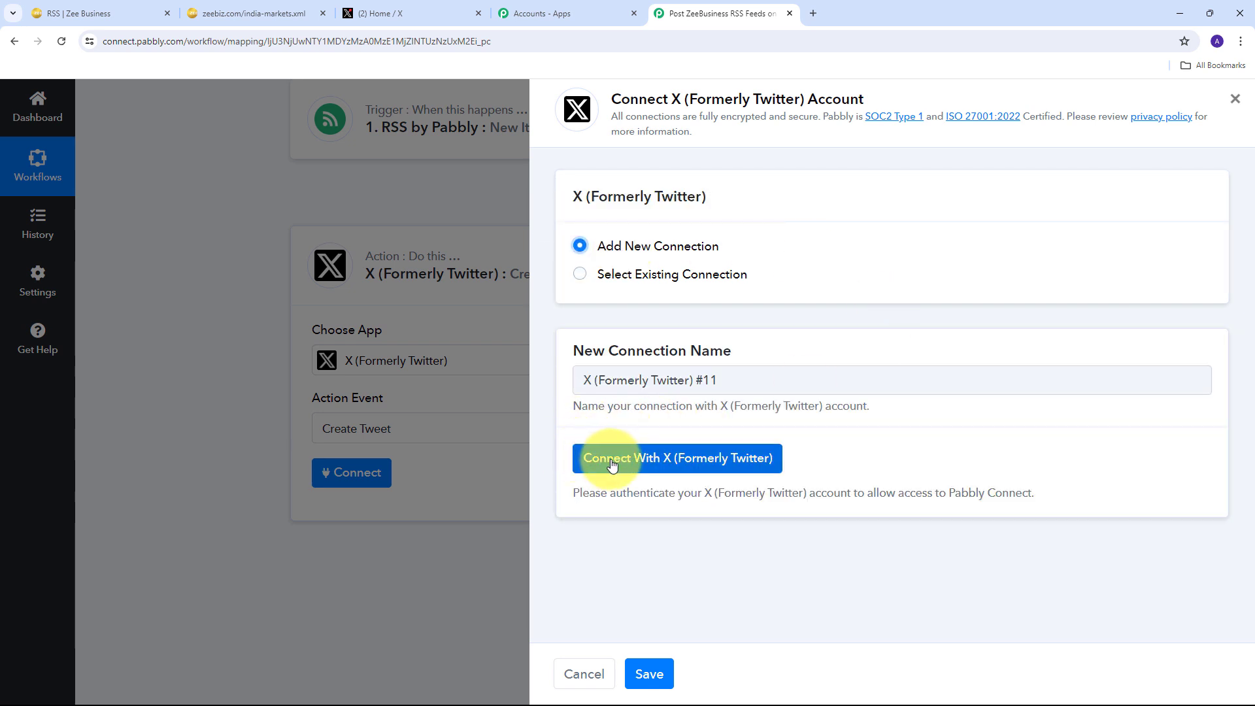
left_click(685, 466)
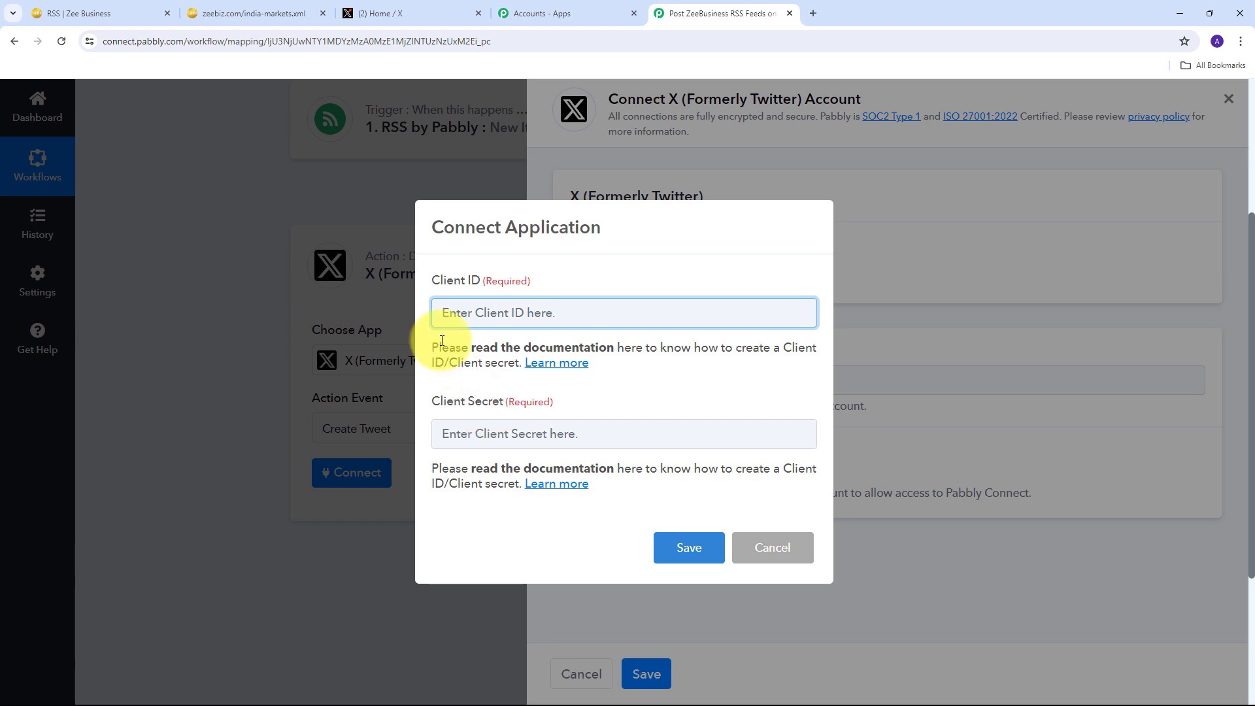
Open the documentation on creating a Client ID and follow its link to the Twitter developer site.
left_click(553, 364)
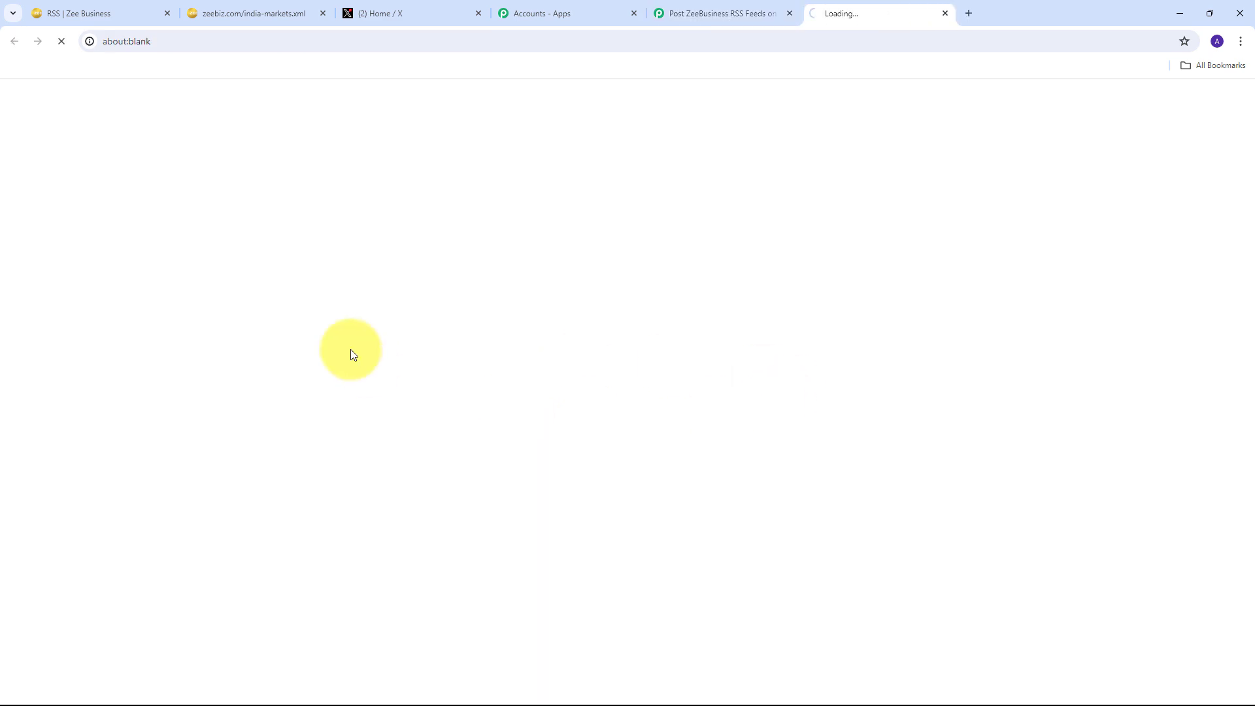
scroll(431, 290, "down", 5)
scroll(440, 288, "down", 5)
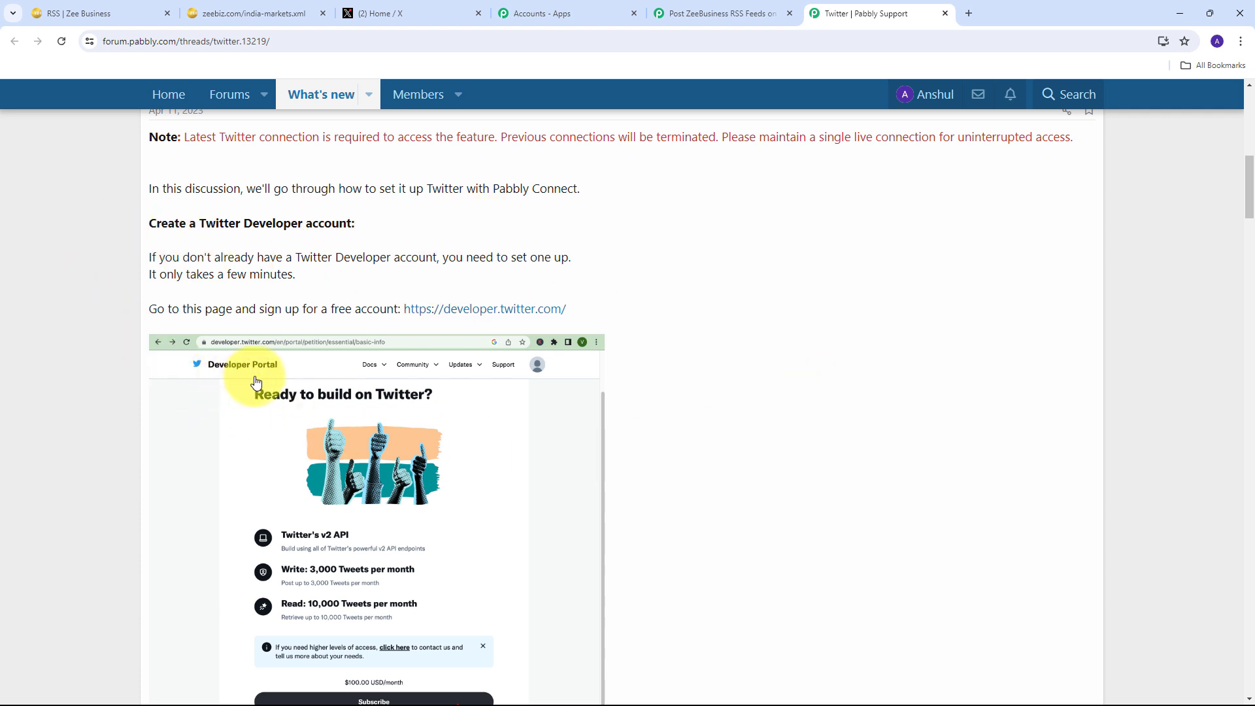
left_click(466, 316)
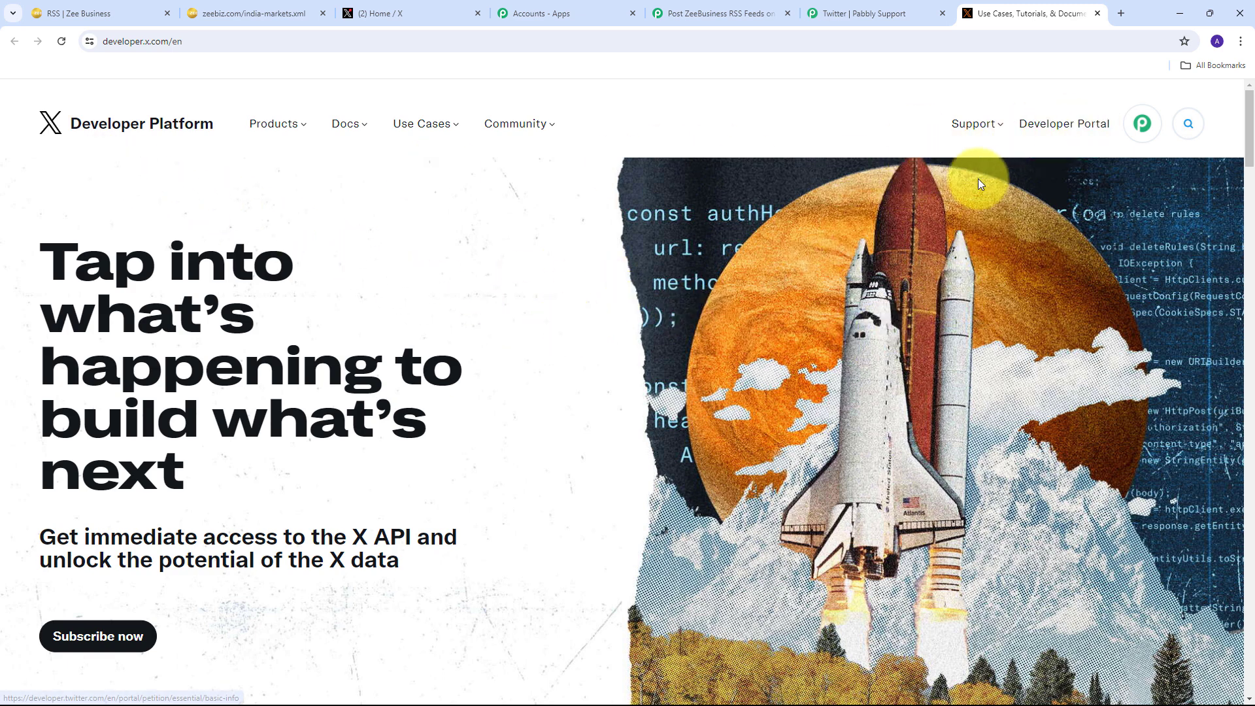
Open the Developer Portal and show the OAuth 2.0 Client ID and Client Secret of the DemoTest101 app.
left_click(1057, 134)
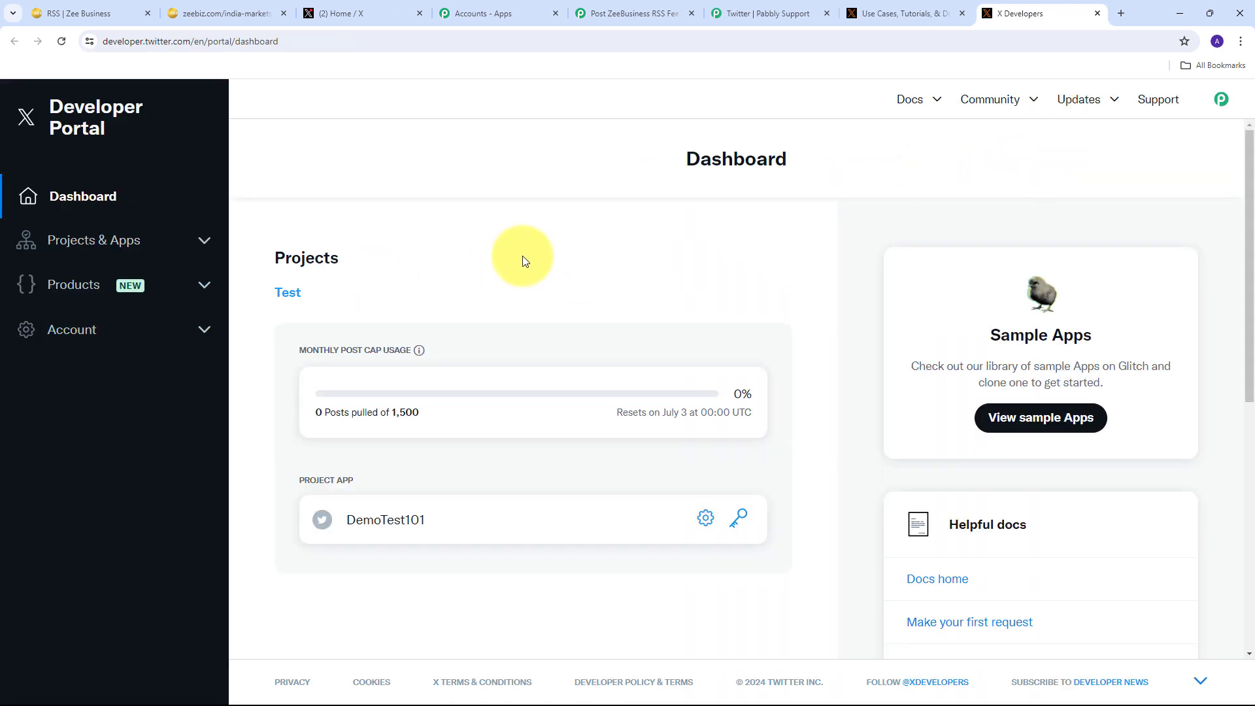
scroll(523, 261, "down", 1)
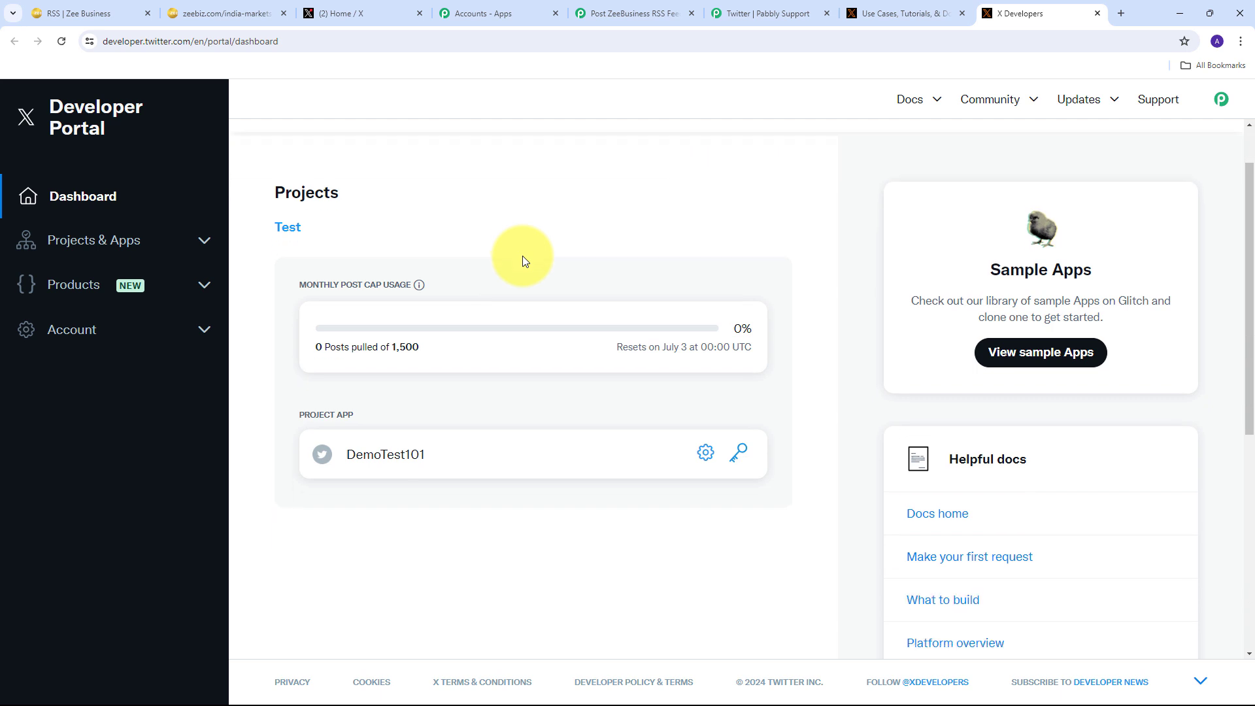
left_click(743, 458)
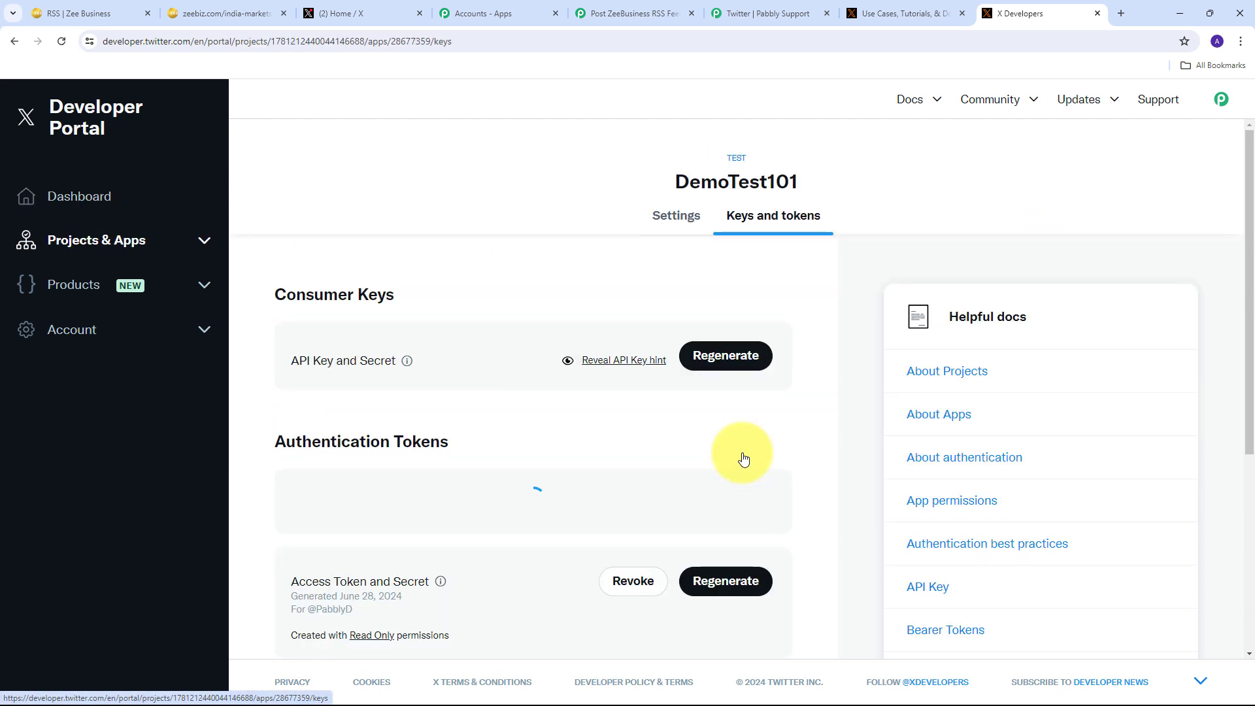
scroll(499, 336, "down", 3)
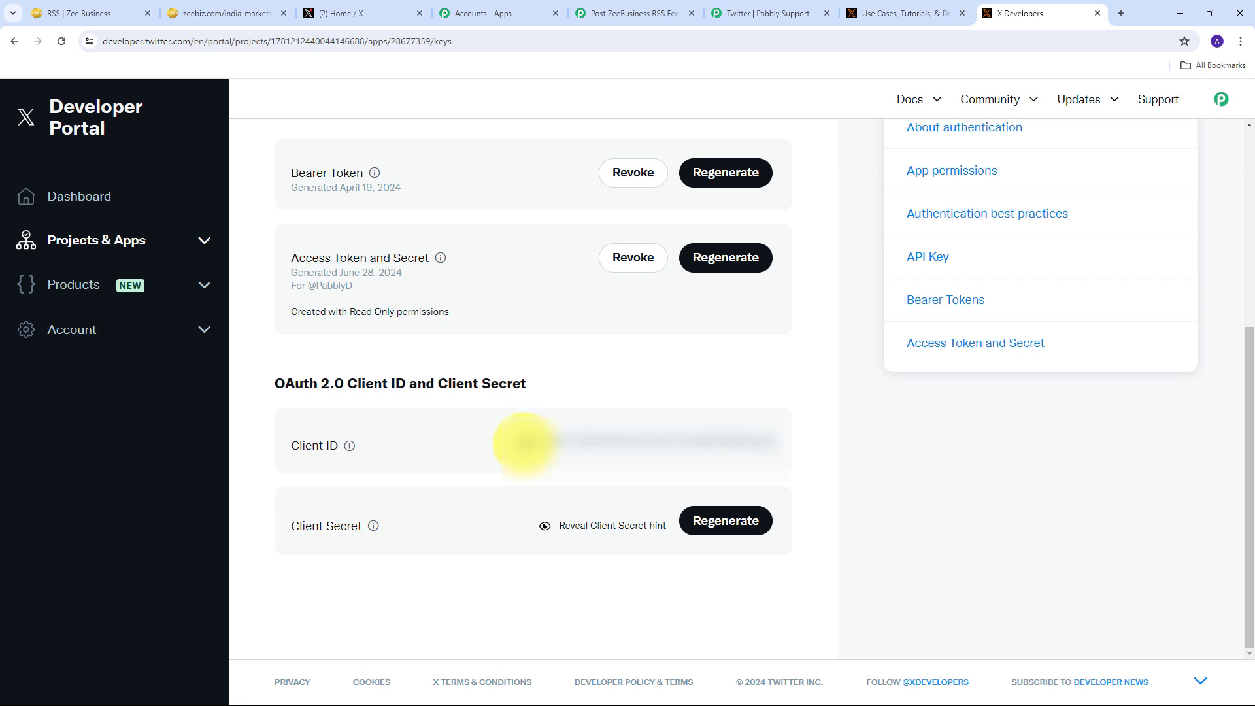
Copy the OAuth 2.0 Client ID from the Developer Portal into the Client ID field of the Pabbly Connect connection.
left_click_drag(521, 446, 804, 452)
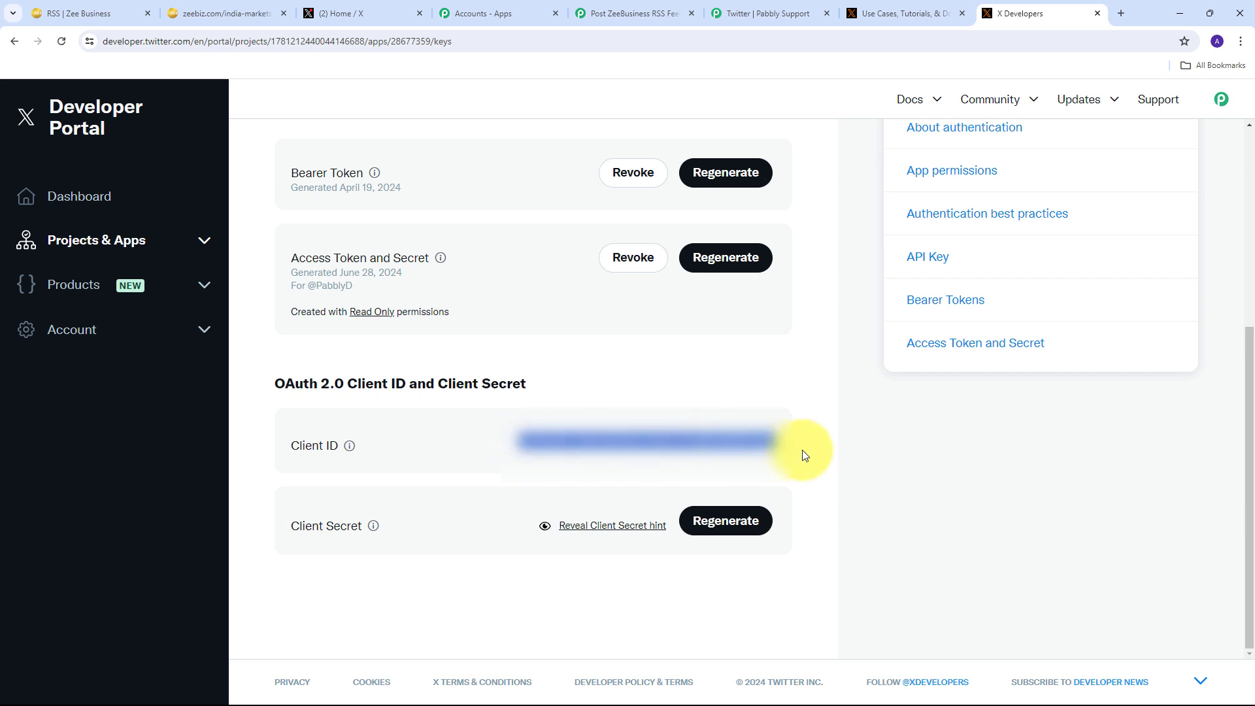
left_click(634, 10)
left_click(533, 312)
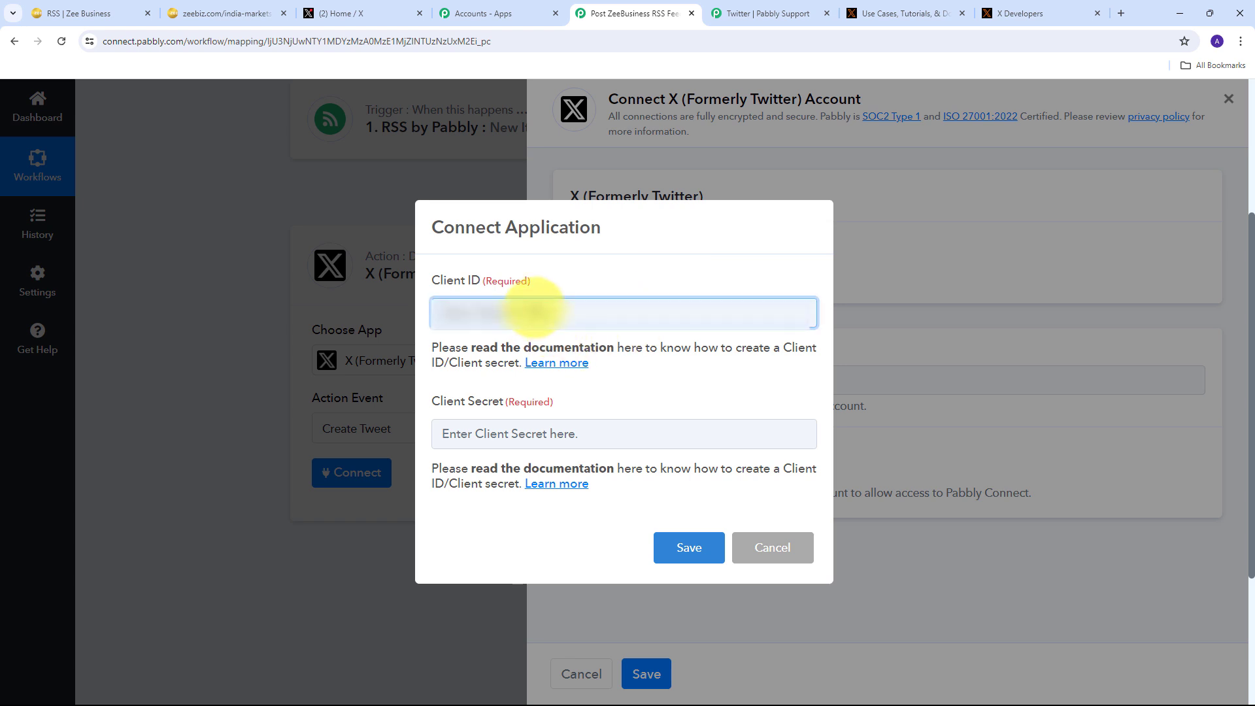
key("ctrl+v")
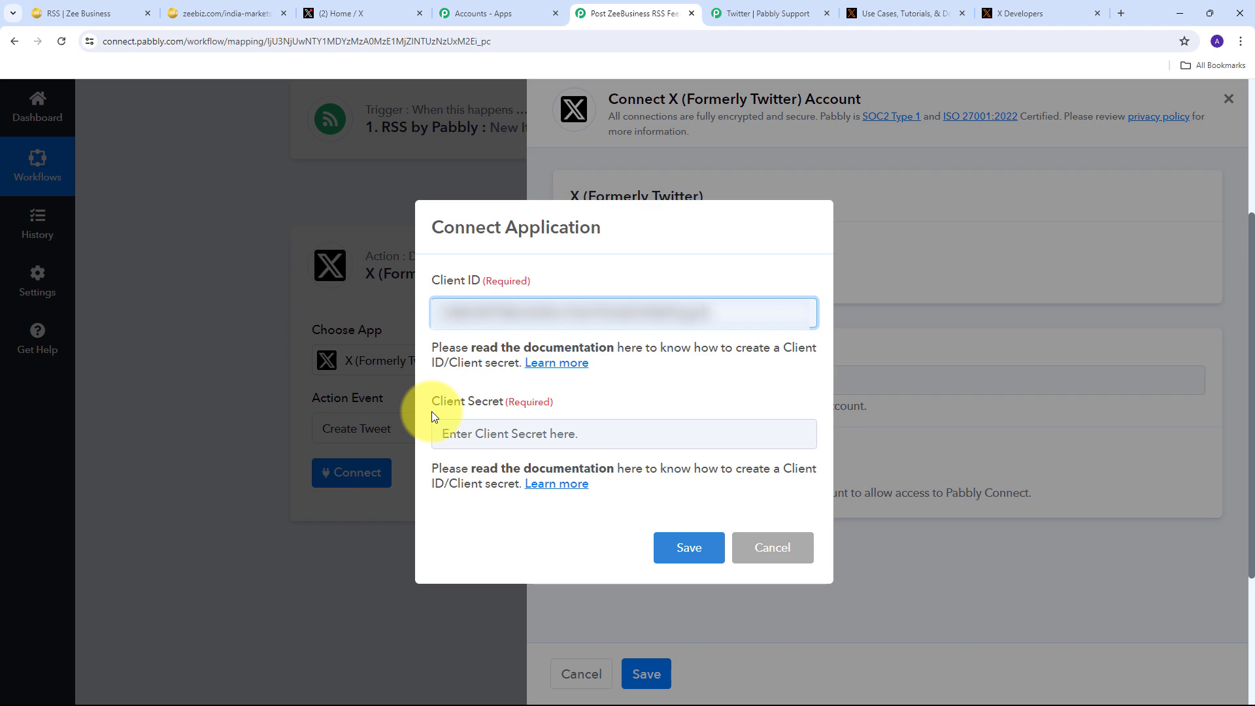
Regenerate the app's OAuth 2.0 Client Secret in the X Developer Portal and copy the new secret.
left_click(1021, 13)
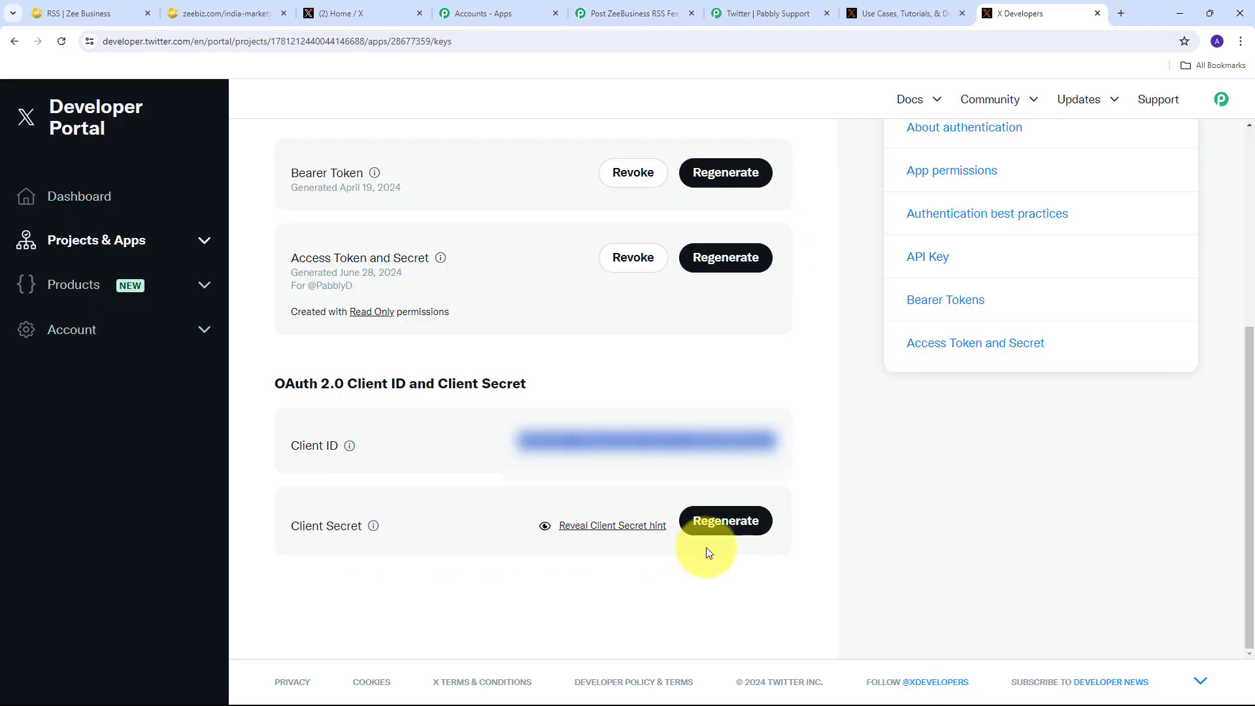
left_click(715, 527)
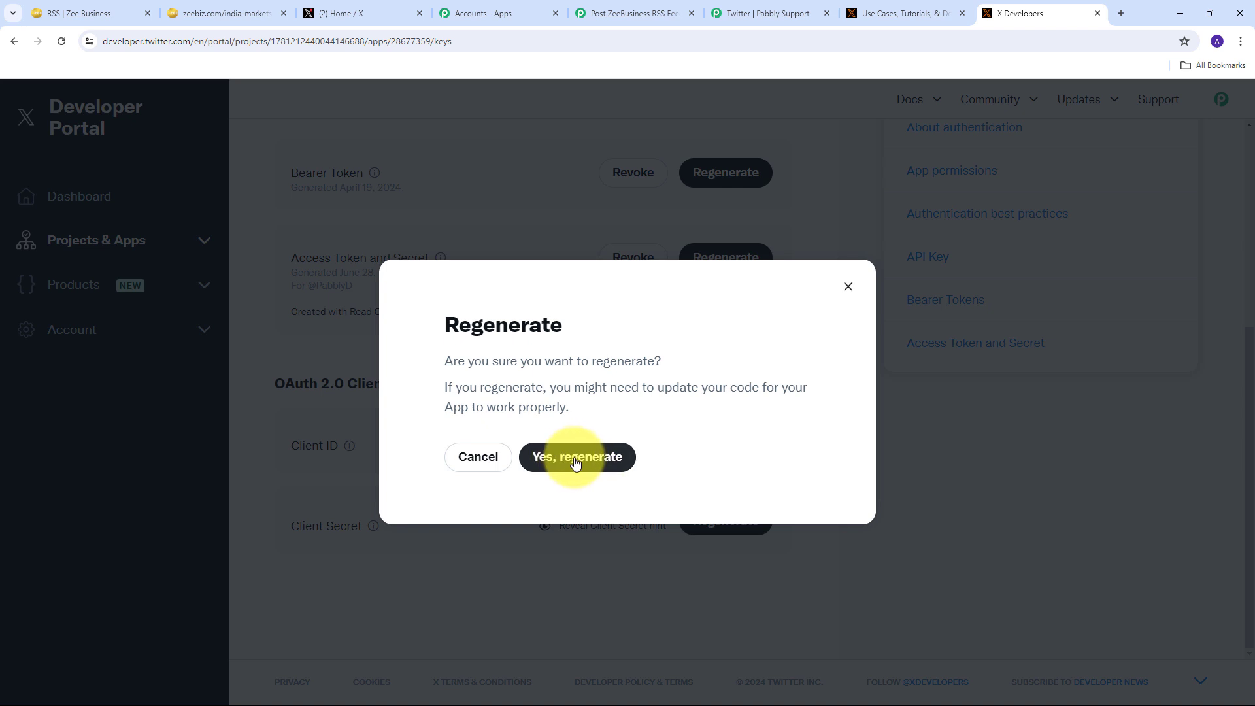
left_click(569, 461)
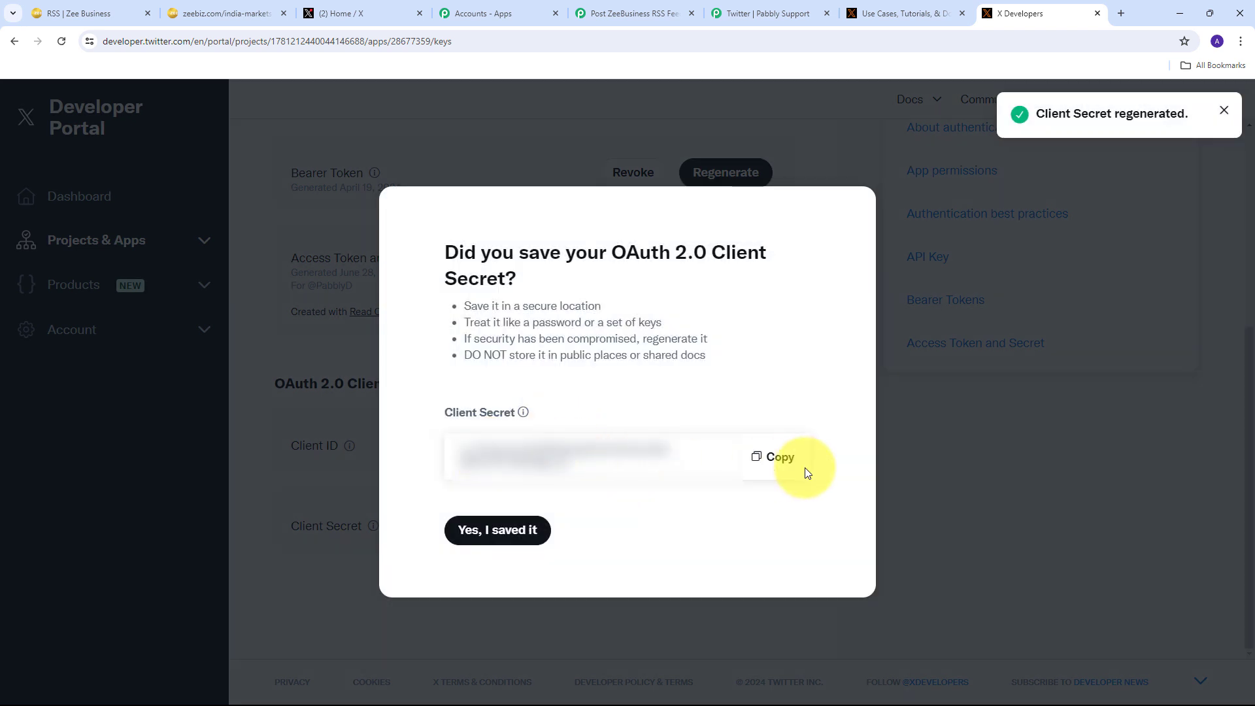
left_click(781, 457)
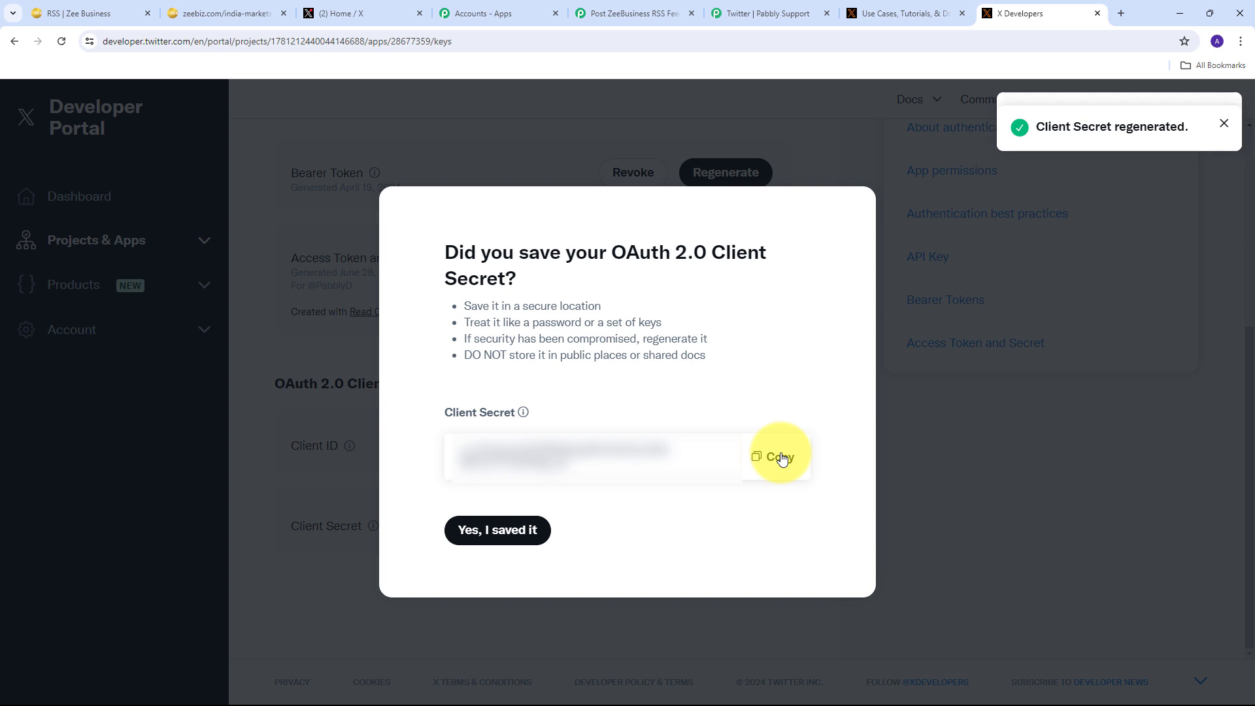
Paste the copied client secret into the Client Secret field of the Pabbly Connect connection.
left_click(597, 13)
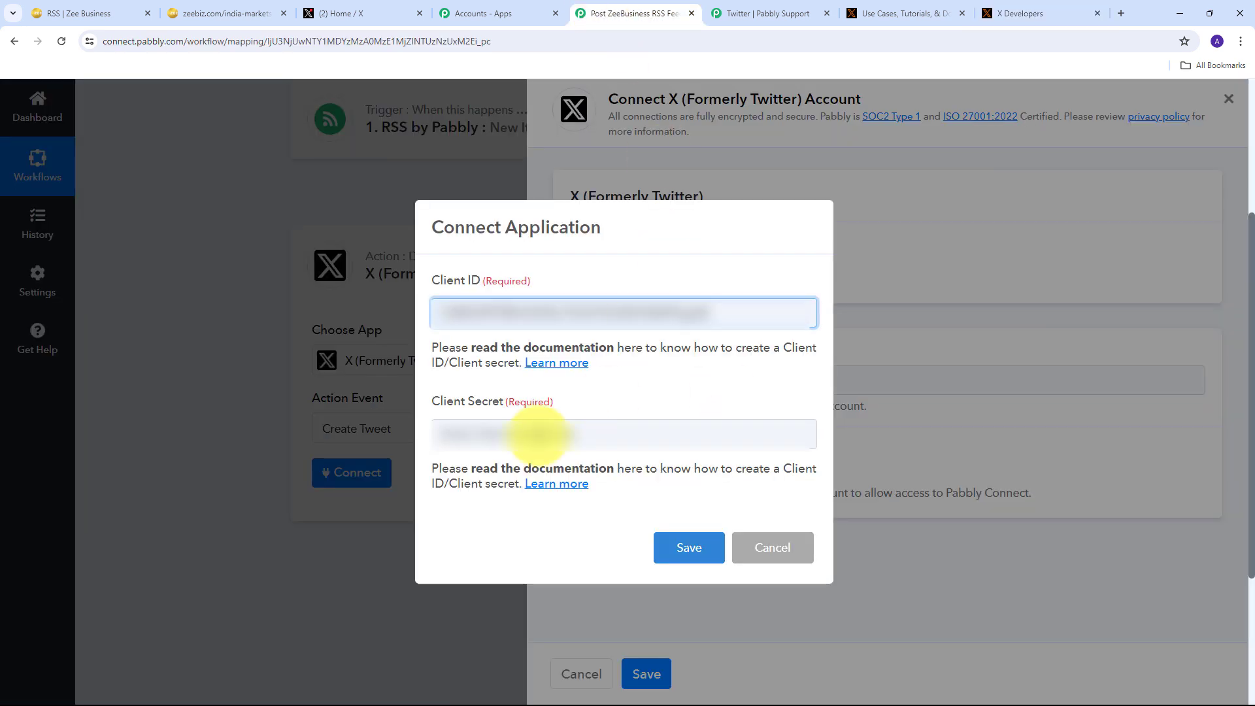
left_click(495, 433)
key("ctrl+v")
left_click(495, 433)
key("ctrl+v")
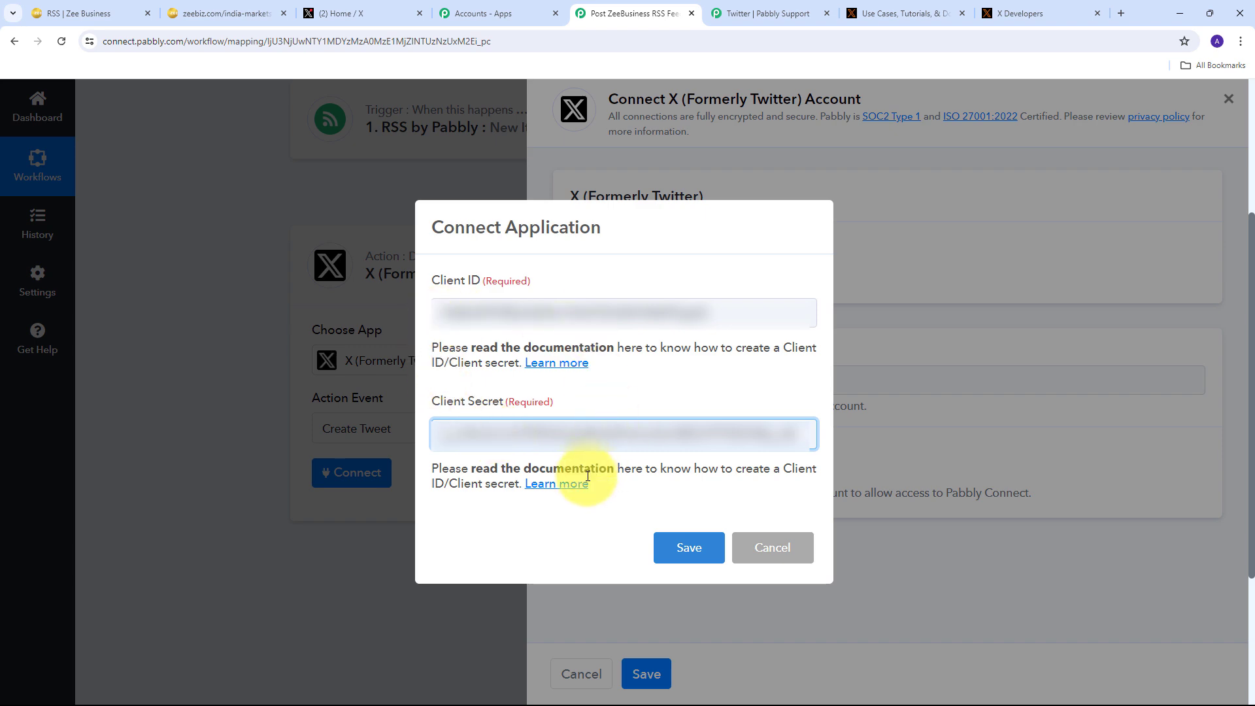
Save the client credentials and authorize DemoTest101 to access the X account.
left_click(691, 549)
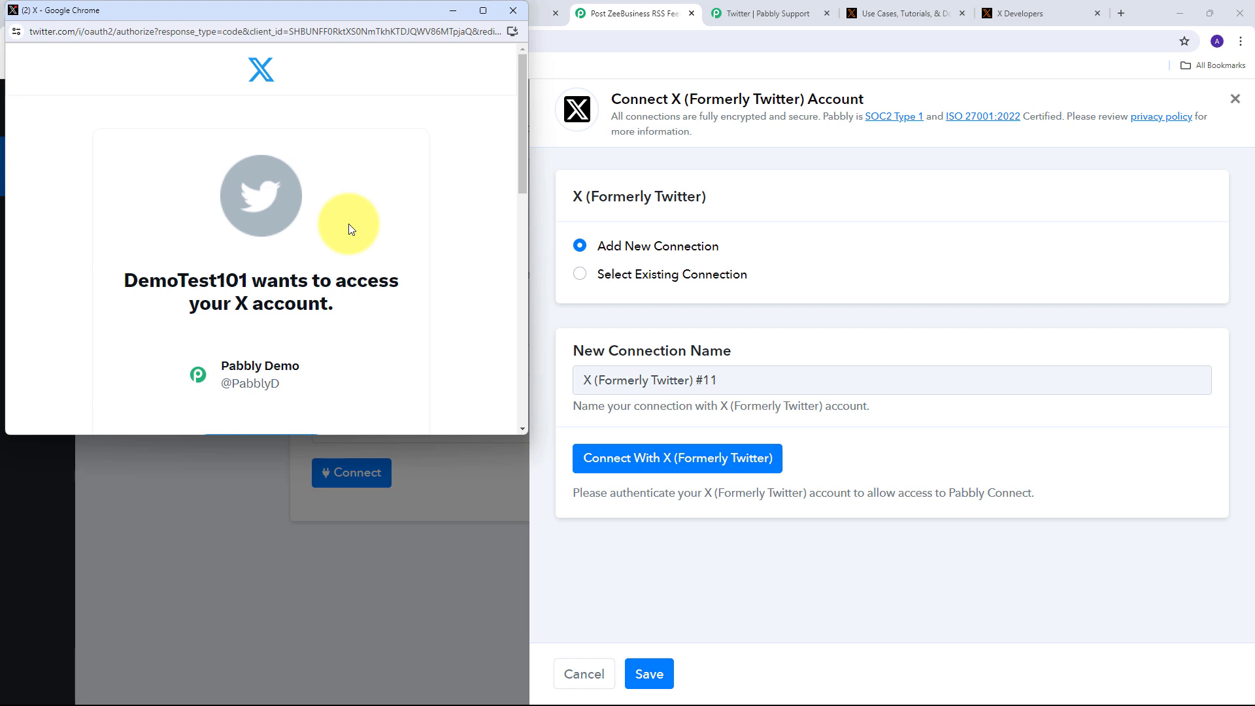
scroll(347, 223, "down", 2)
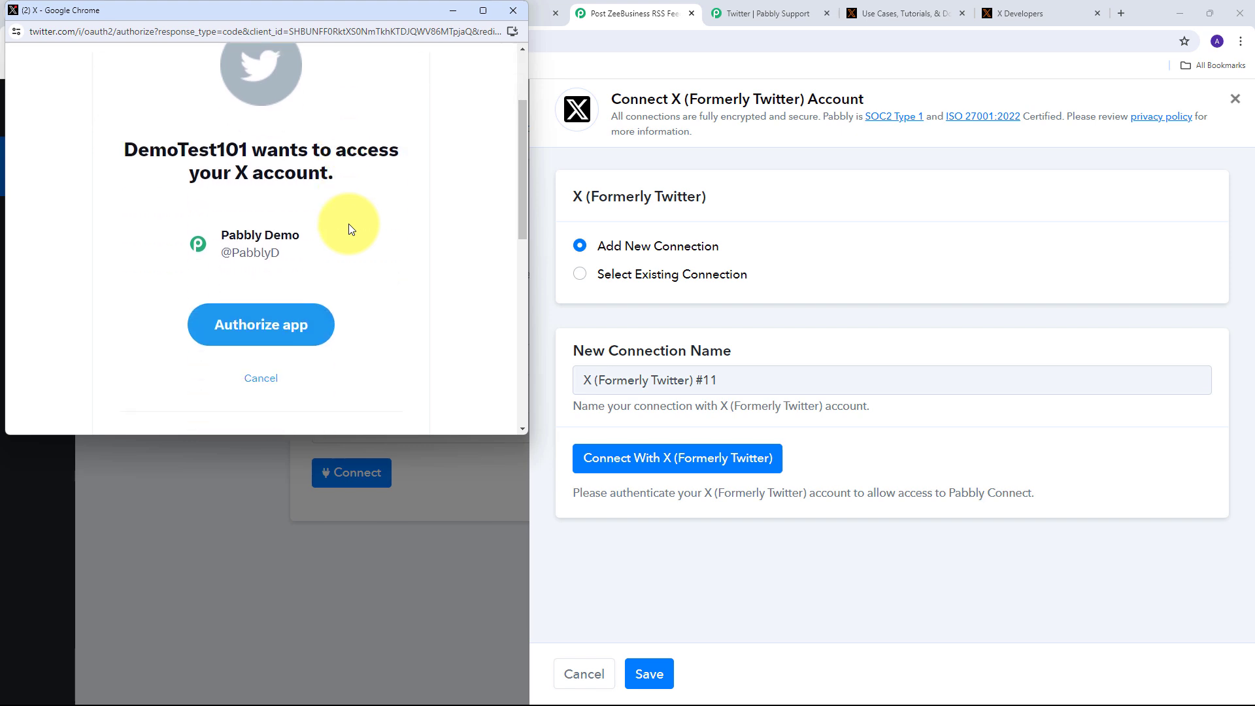
left_click(290, 325)
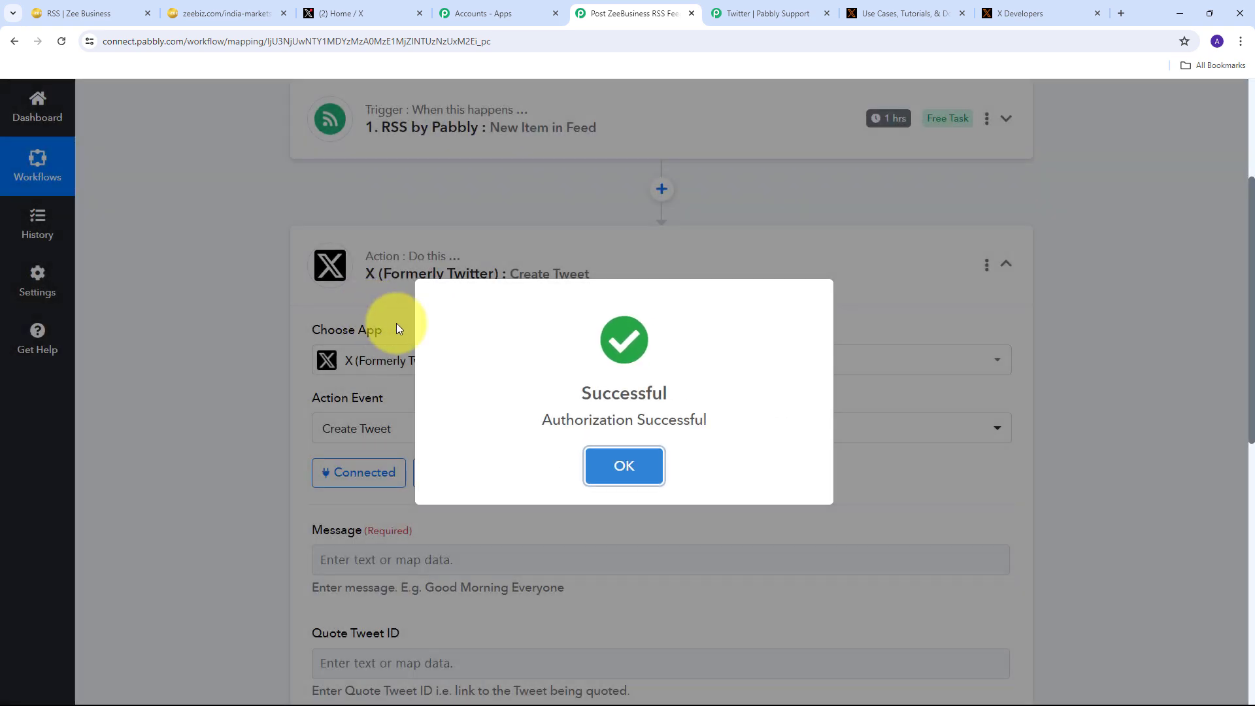
left_click(625, 465)
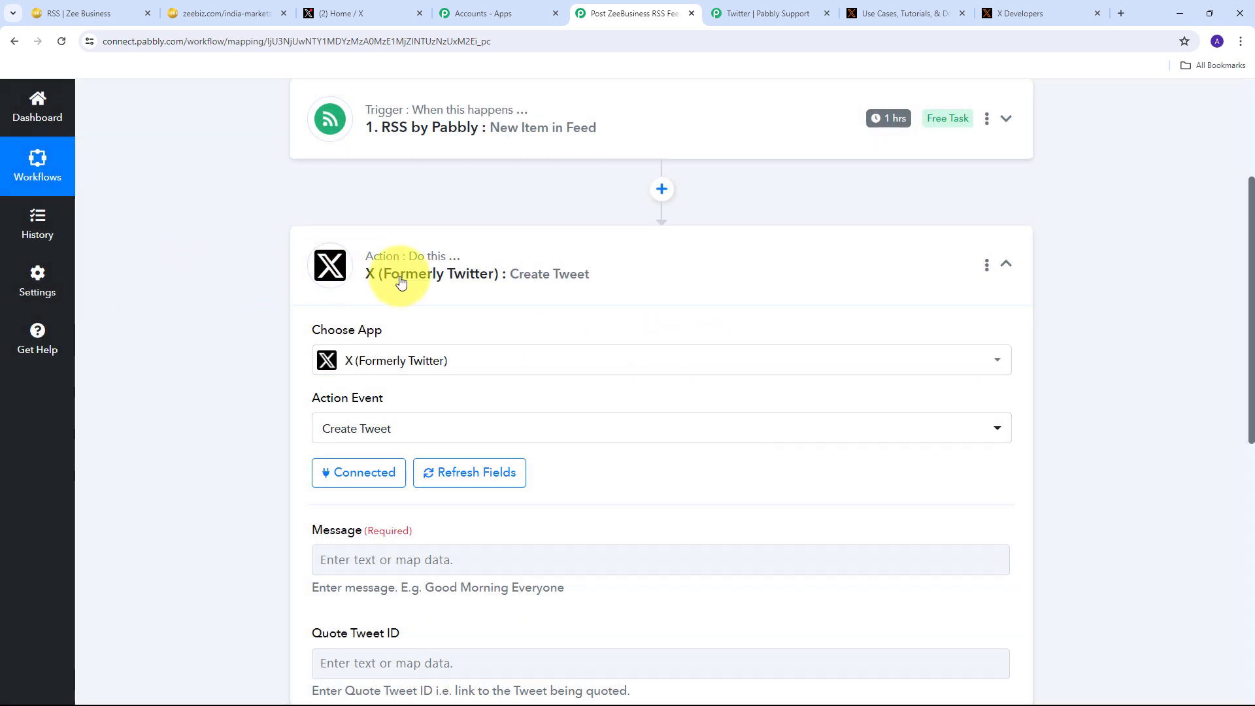
Enter the message "🚀 Just dropped a fresh update on my RSS feed with latest market update! 📰 Check it out for the latest insights, news, and stories!".
scroll(499, 278, "down", 3)
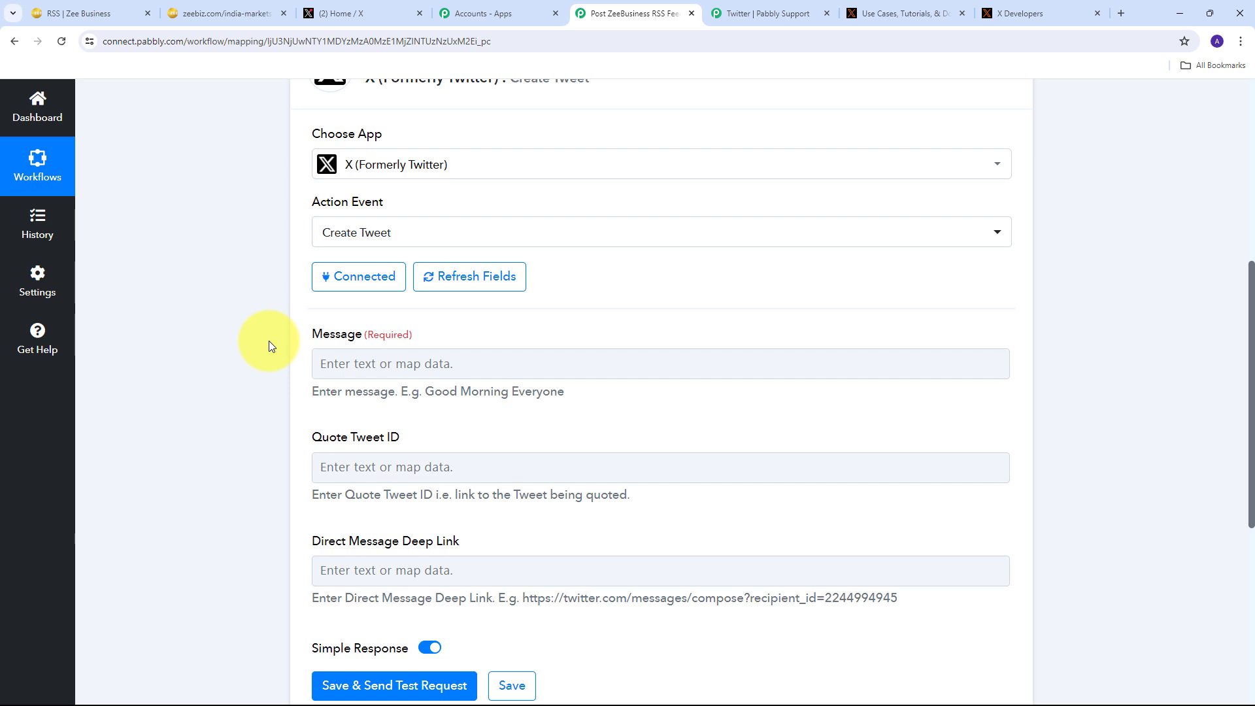
left_click(357, 364)
type("\" 🚀 Just dropped a fresh update on my RSS feed with latest market update! 📰 Check it out for the latest insights, news, and stories! \"")
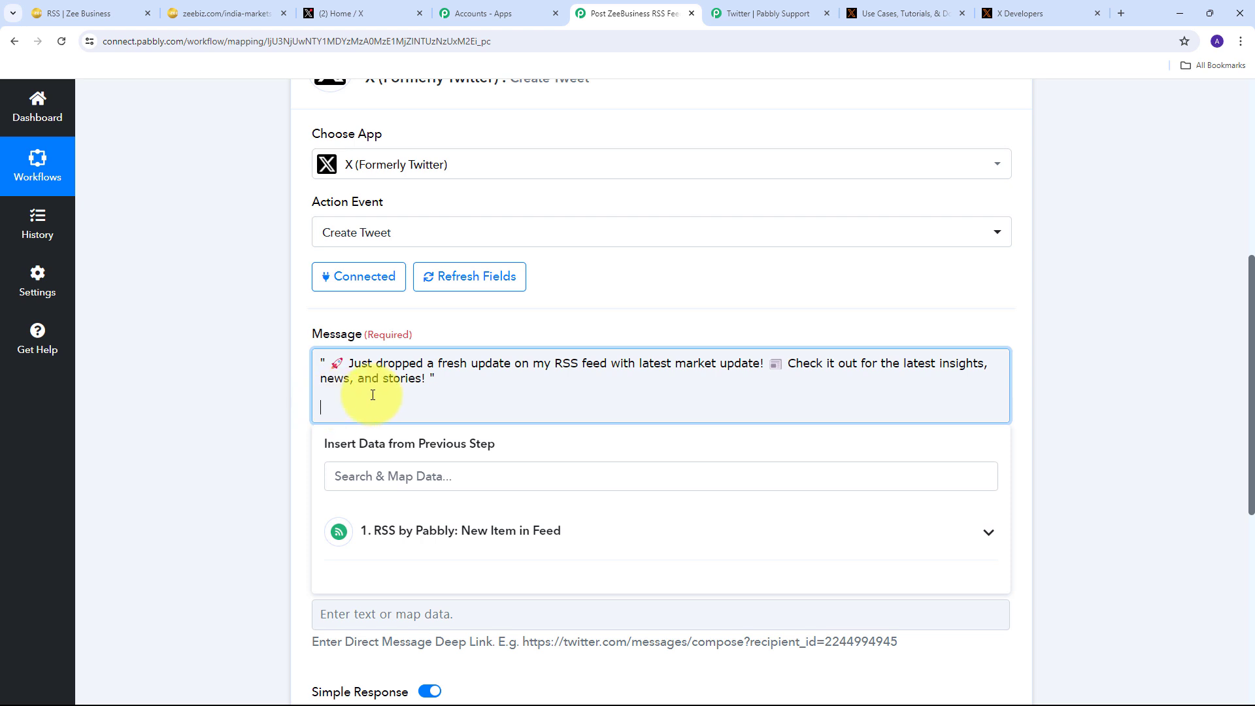
Map the RSS item's Title and Link below the message text, separated by a blank line.
scroll(543, 305, "down", 1)
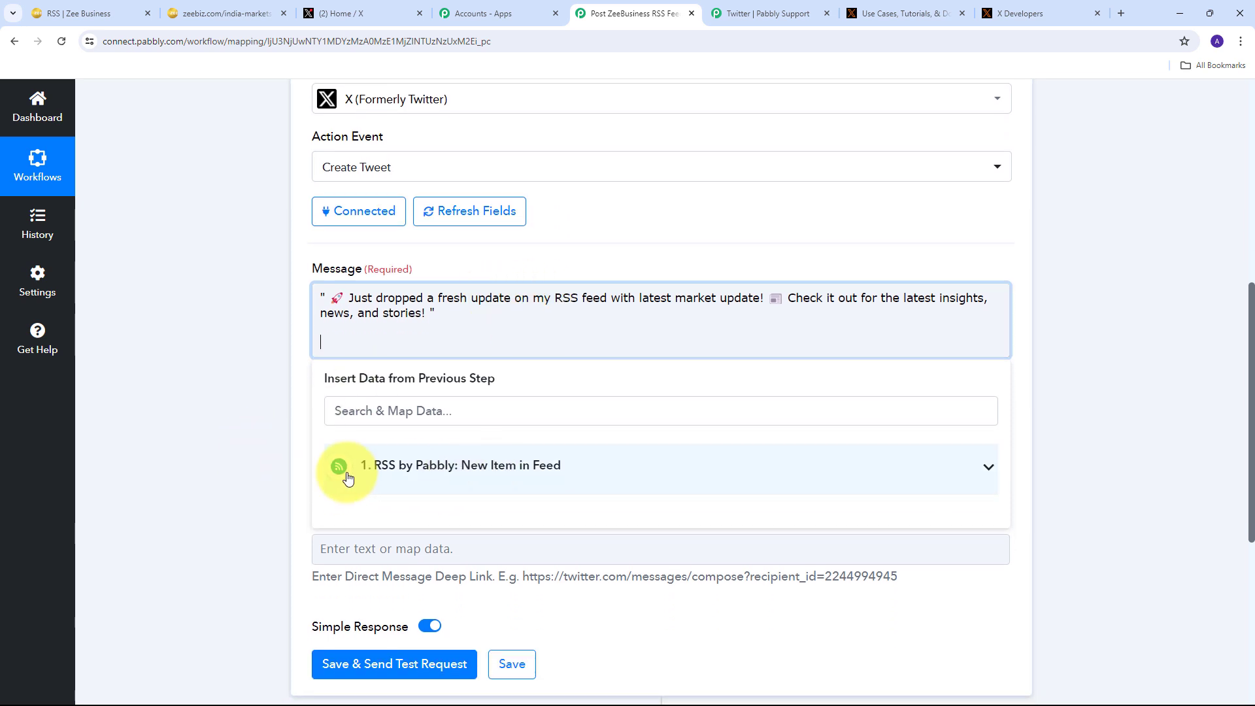
left_click(619, 470)
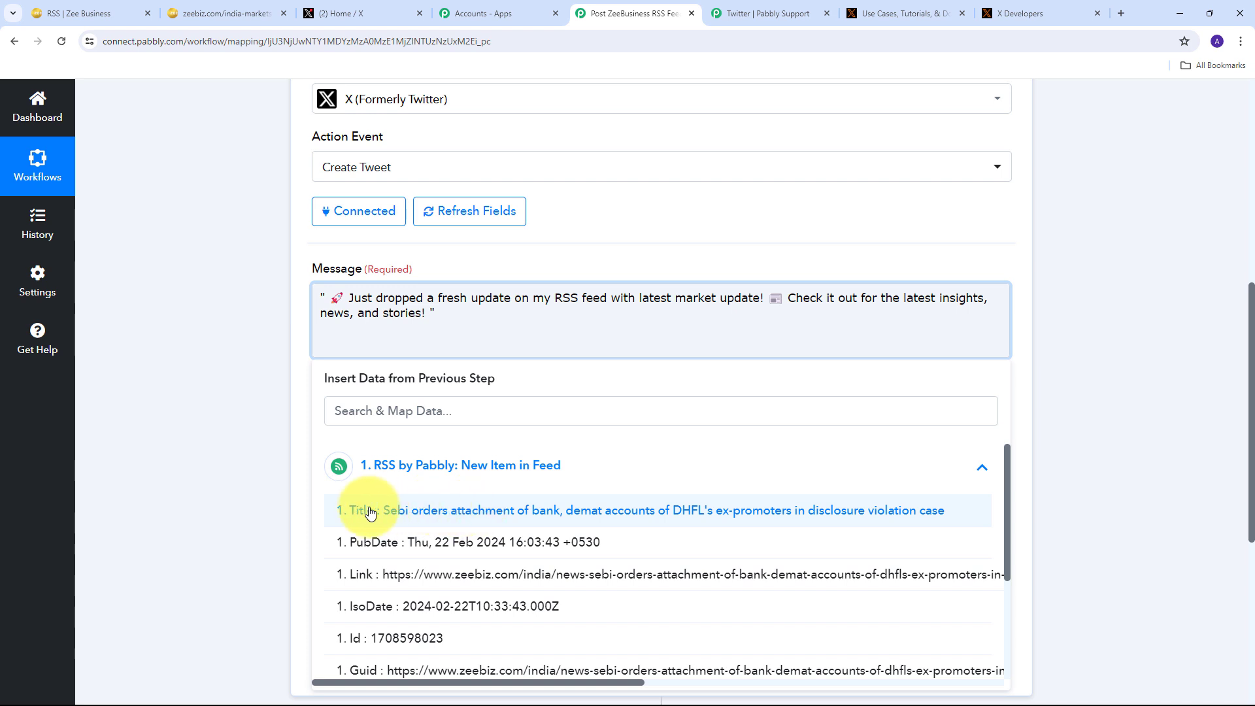
left_click(546, 517)
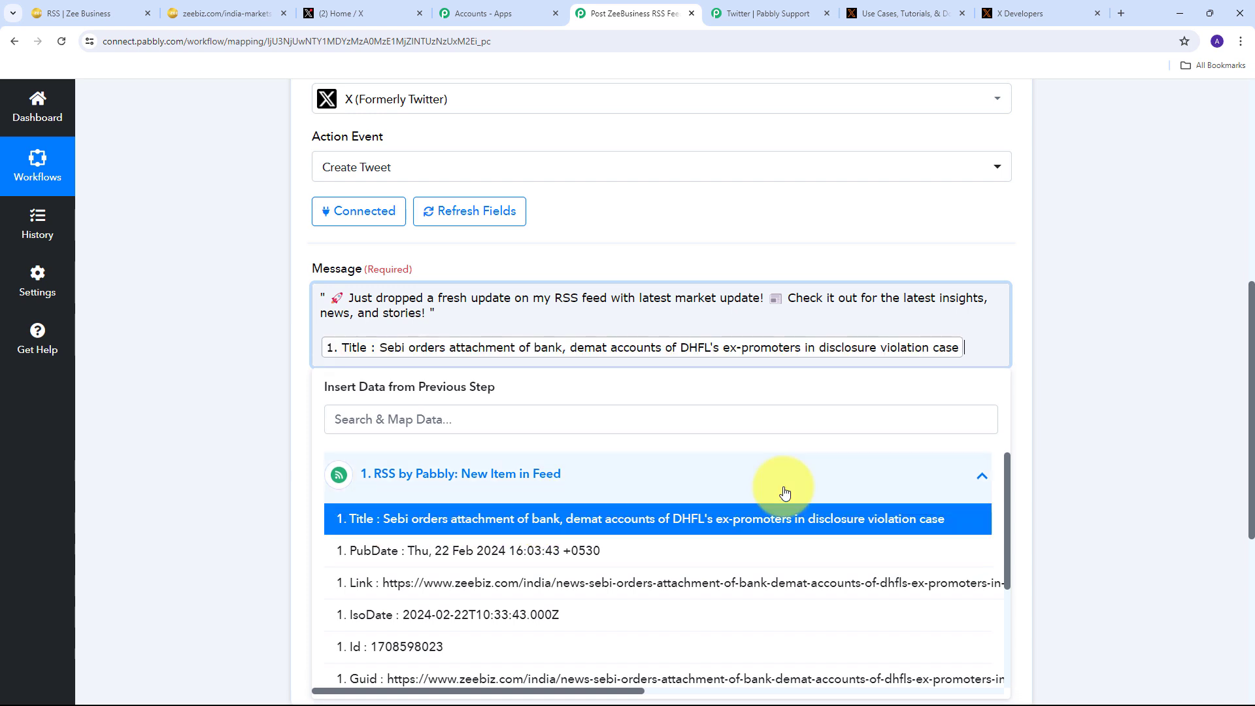
key("Return")
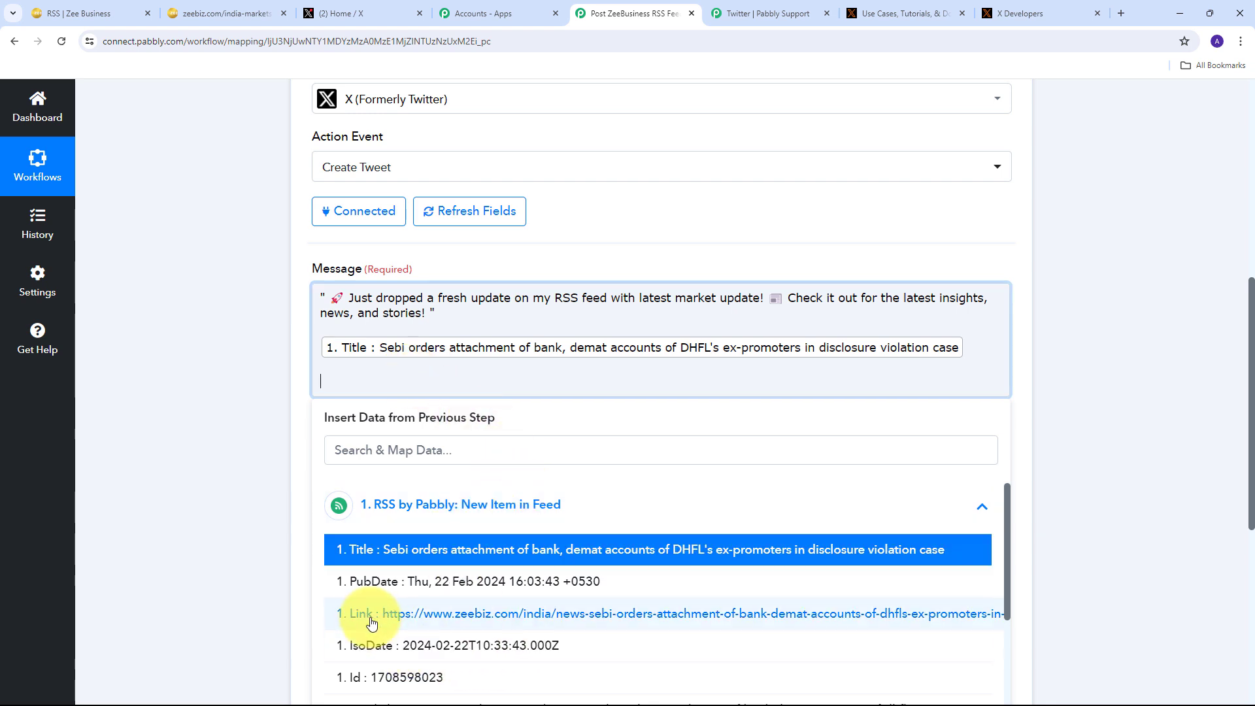
left_click(508, 619)
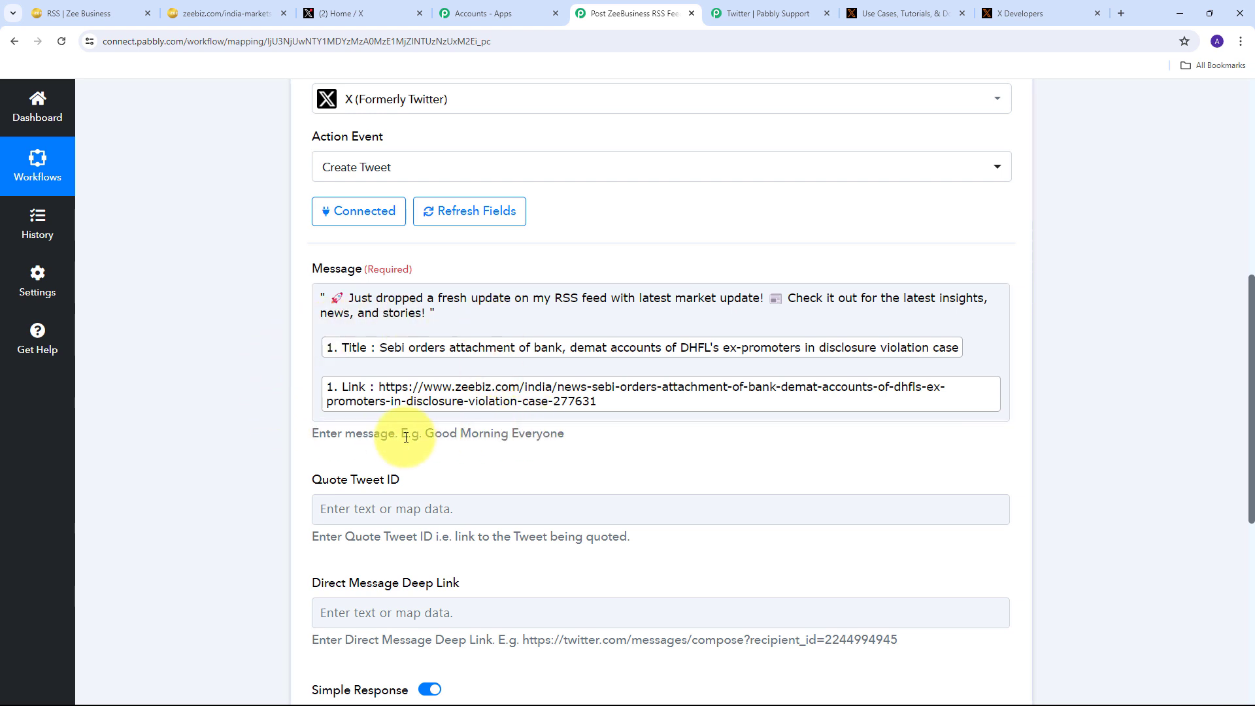
Save the Create Tweet action, send a test request, and enlarge the Data Text value in the response to read it.
scroll(550, 374, "down", 5)
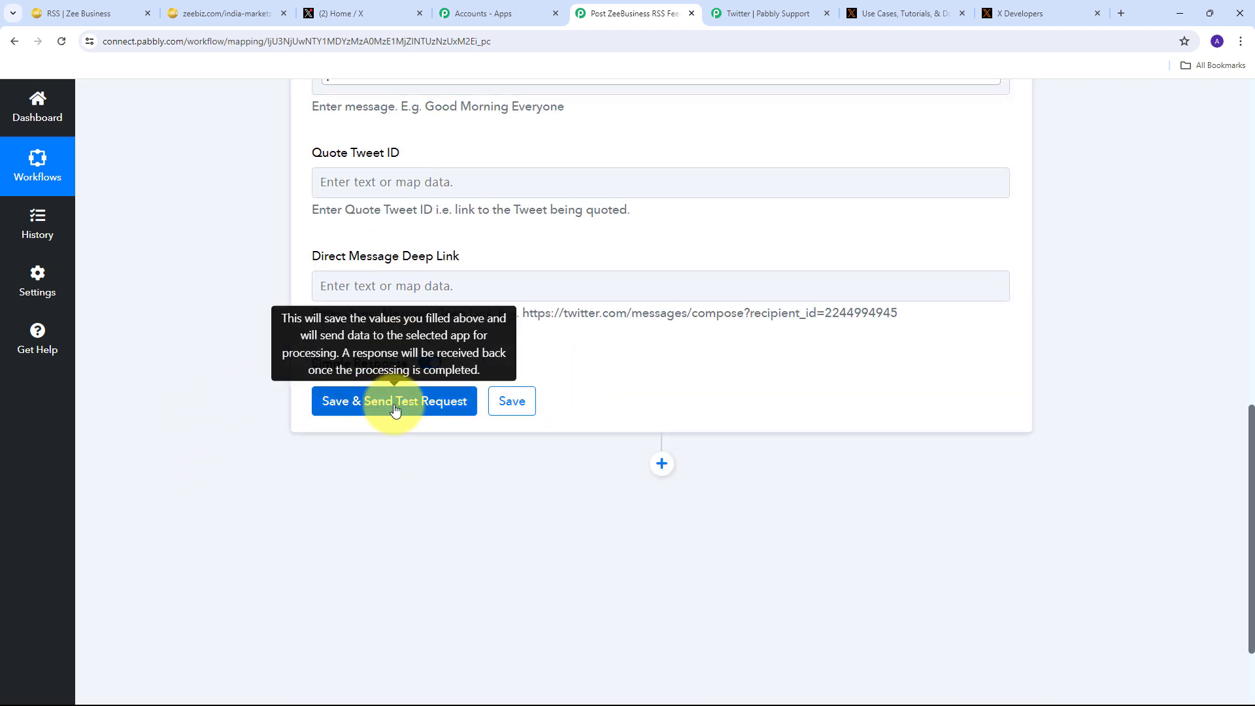
left_click(395, 409)
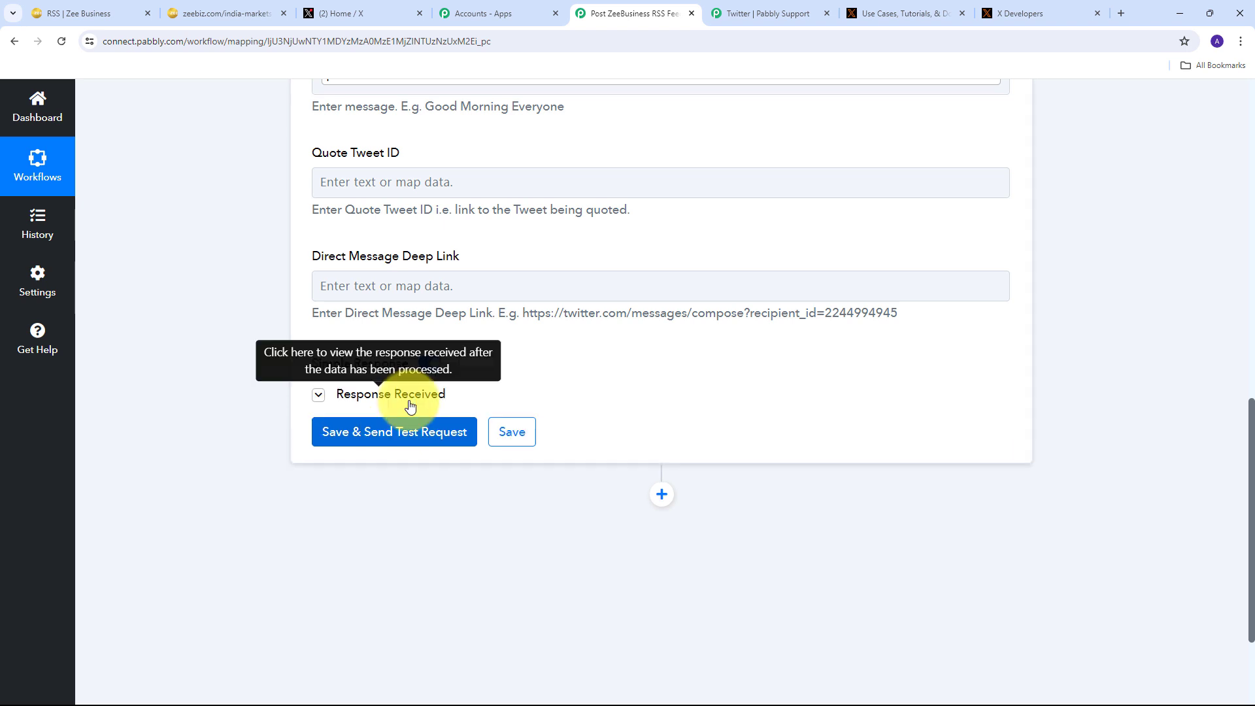
scroll(650, 378, "down", 1)
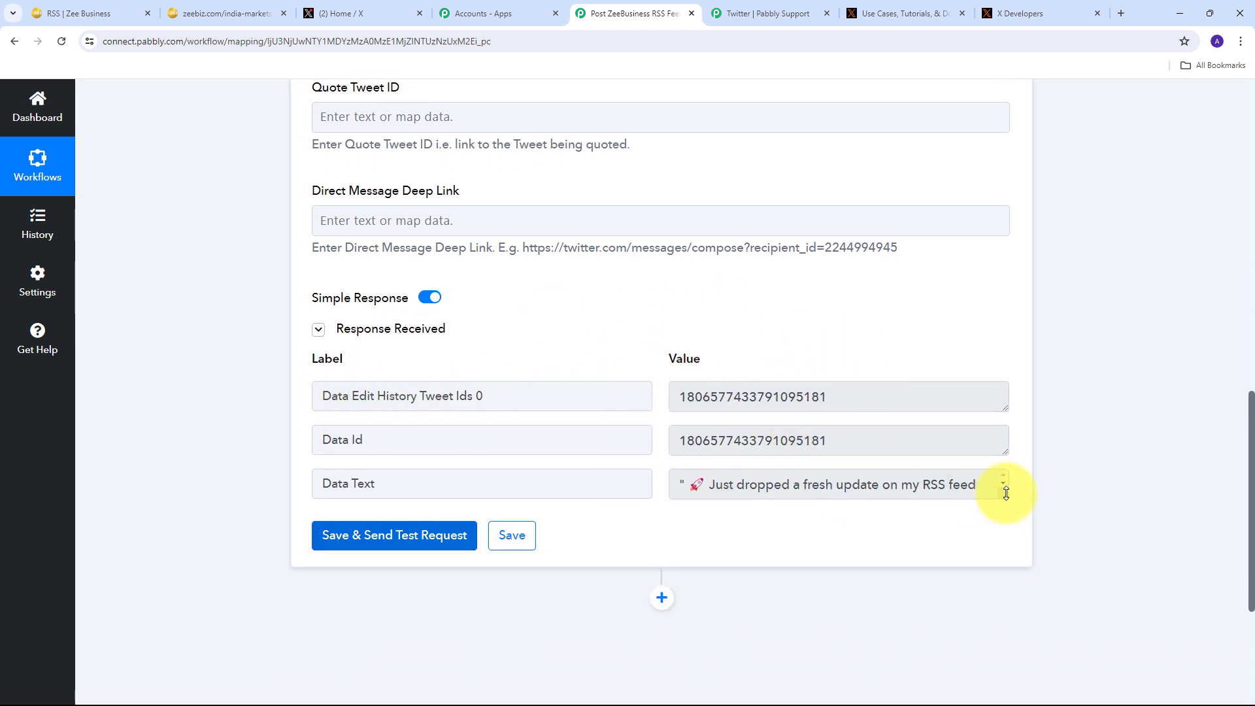
left_click_drag(1004, 495, 1015, 629)
scroll(708, 449, "down", 2)
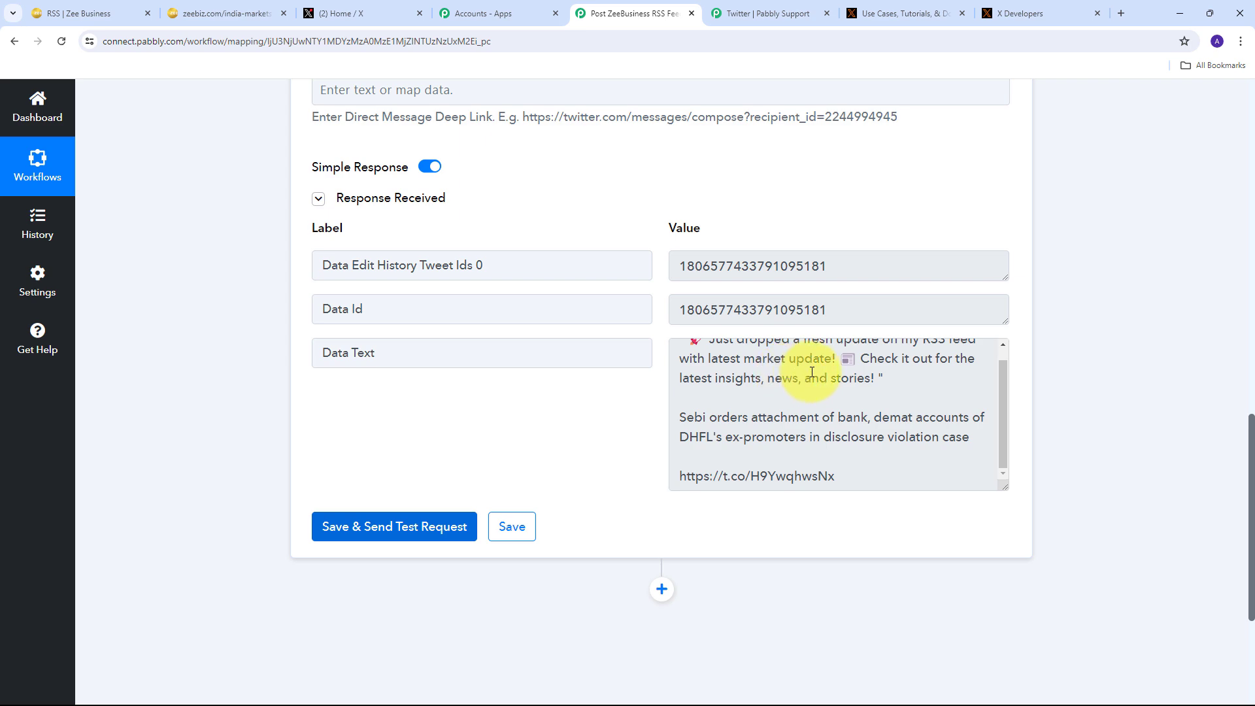
Switch to X and check the newest post on the account's profile.
left_click(402, 13)
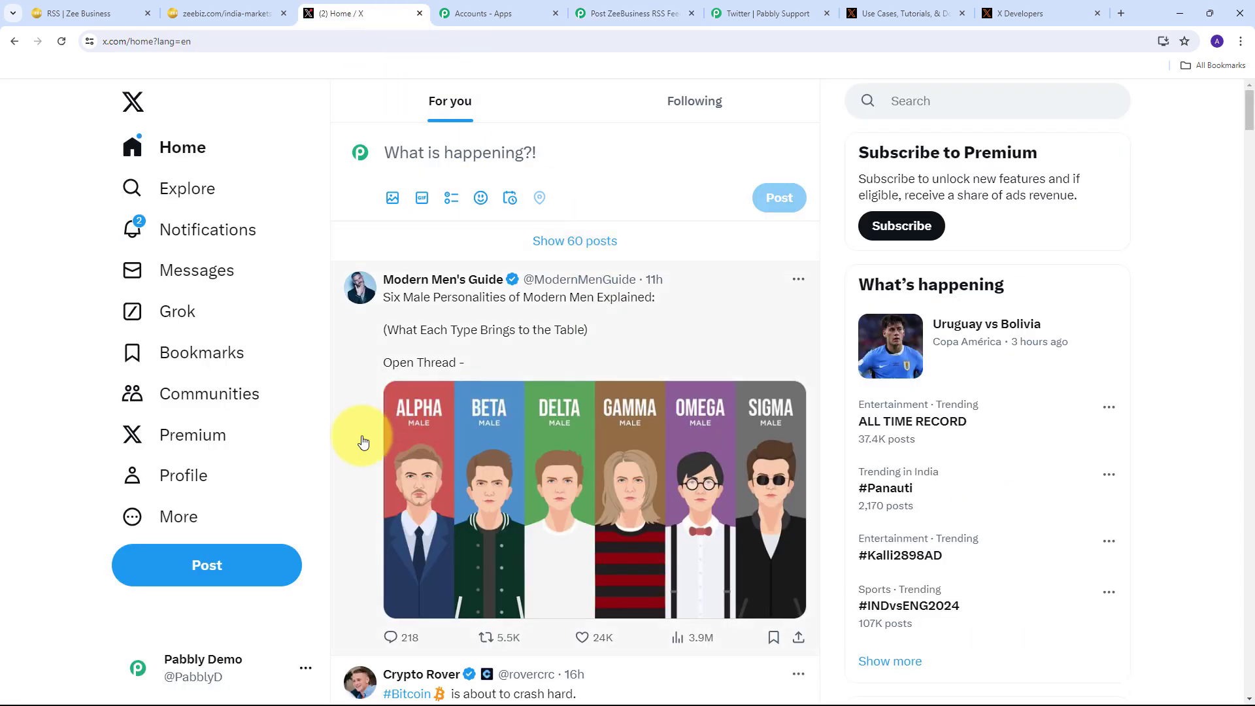
left_click(176, 476)
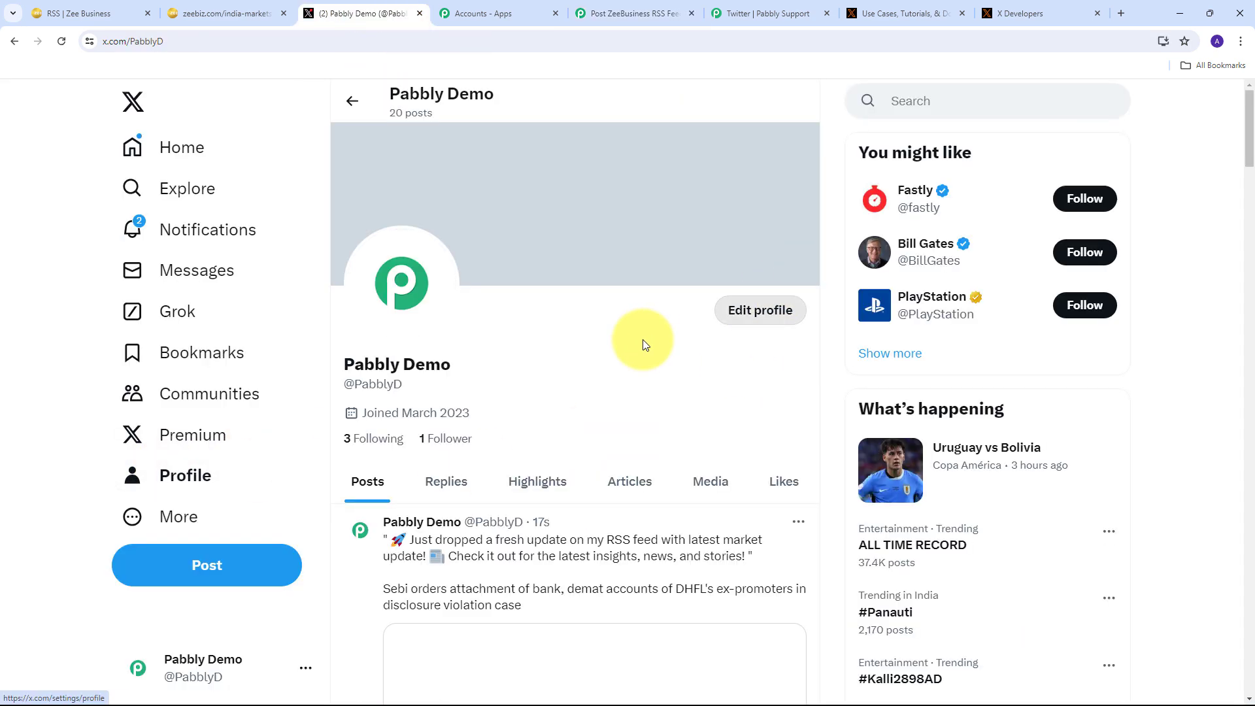
scroll(653, 326, "down", 3)
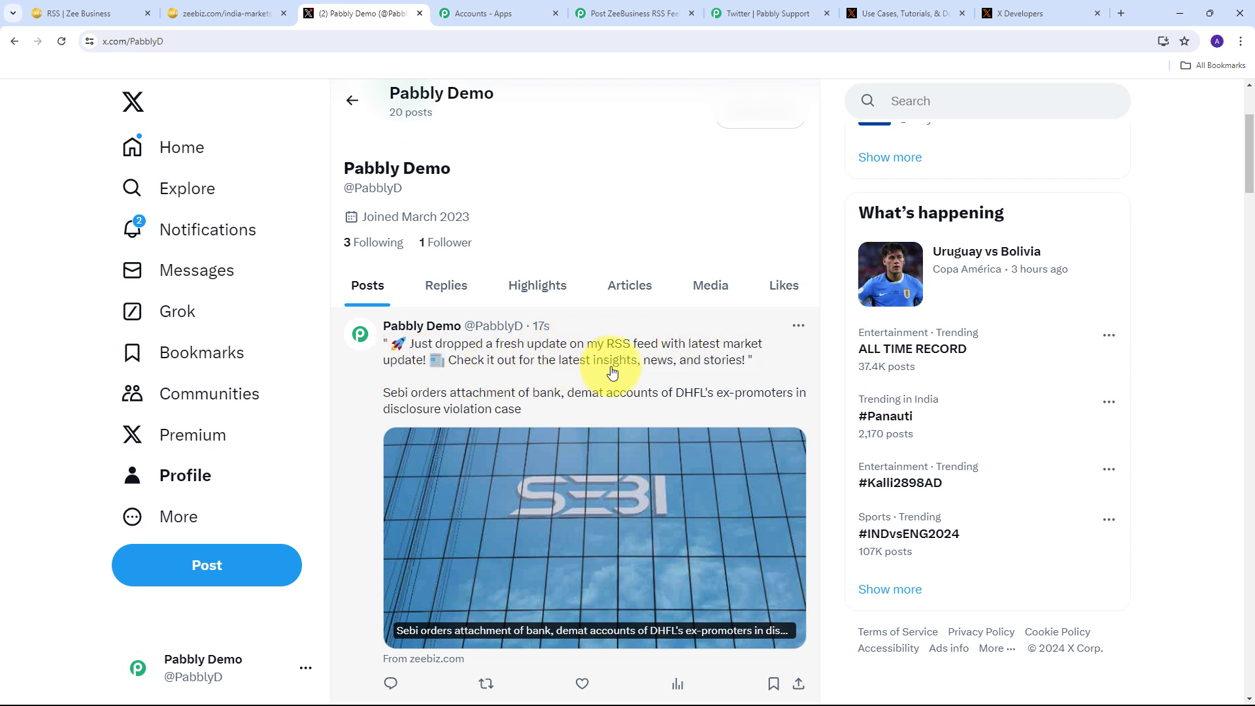
scroll(549, 359, "down", 1)
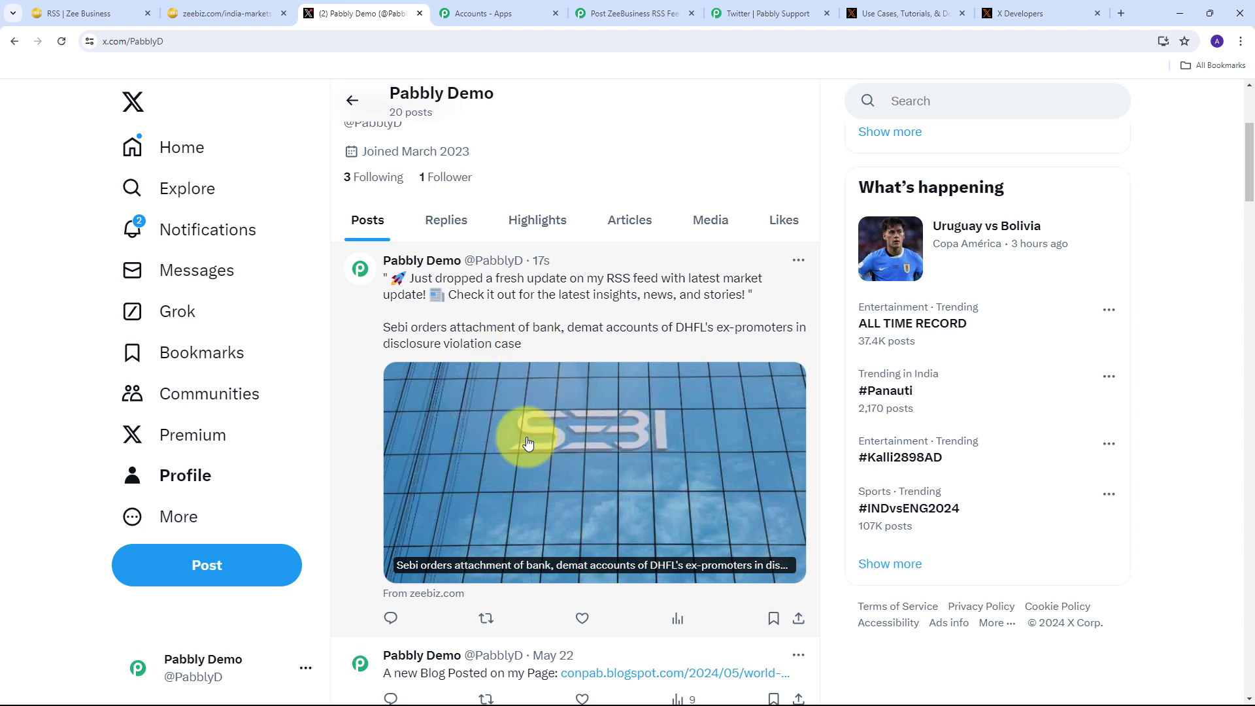
Open the Zee Business article linked in the new post, check its headline, and return to the post on X.
left_click(584, 475)
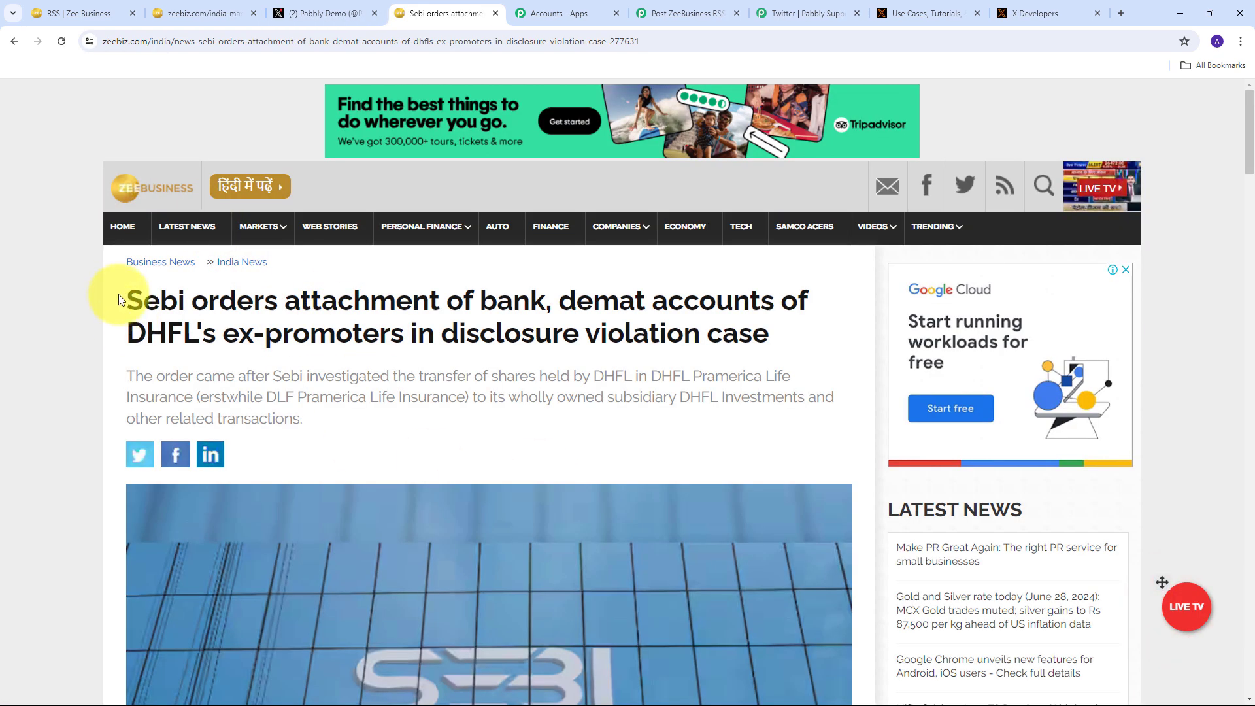
left_click_drag(126, 291, 798, 370)
left_click(265, 369)
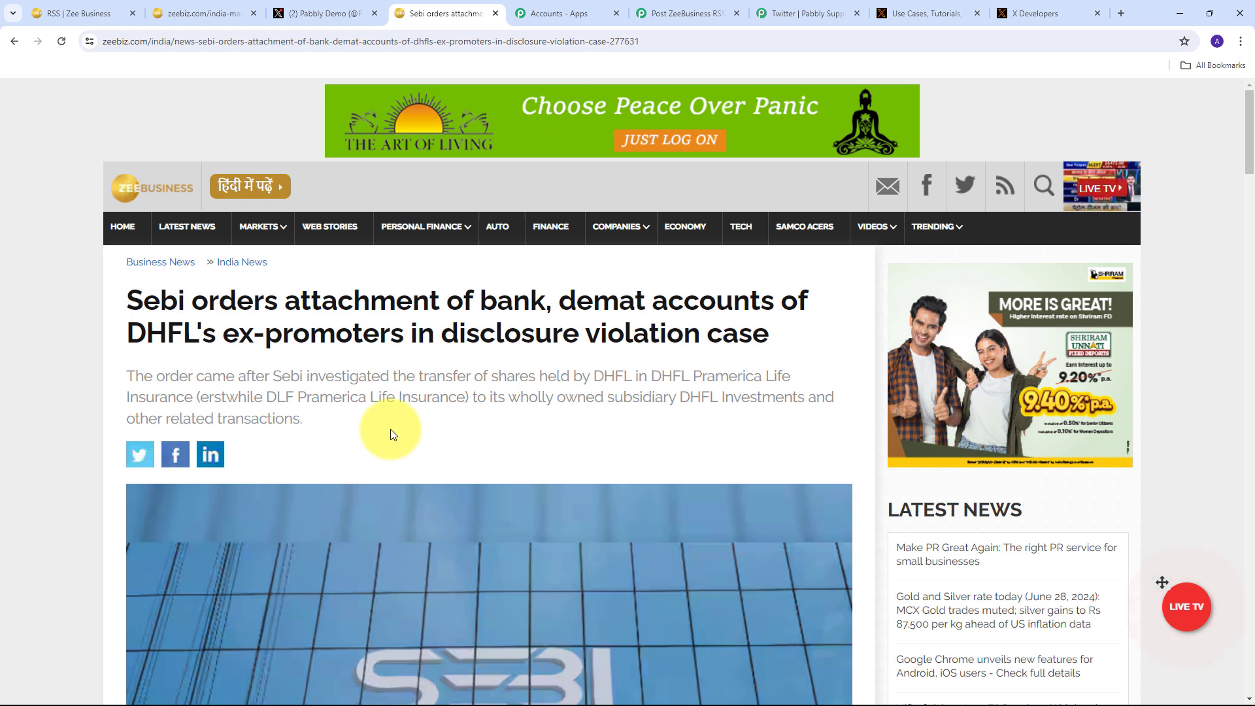
left_click(319, 10)
scroll(483, 379, "up", 1)
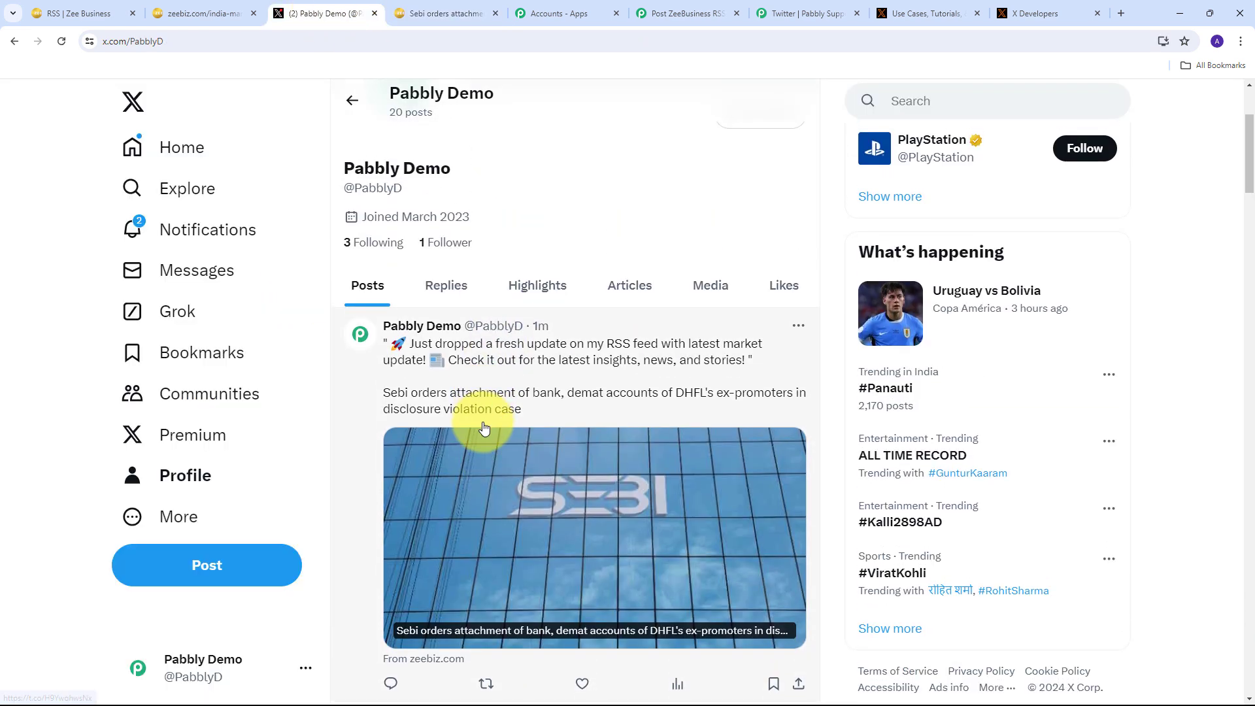
scroll(482, 420, "down", 1)
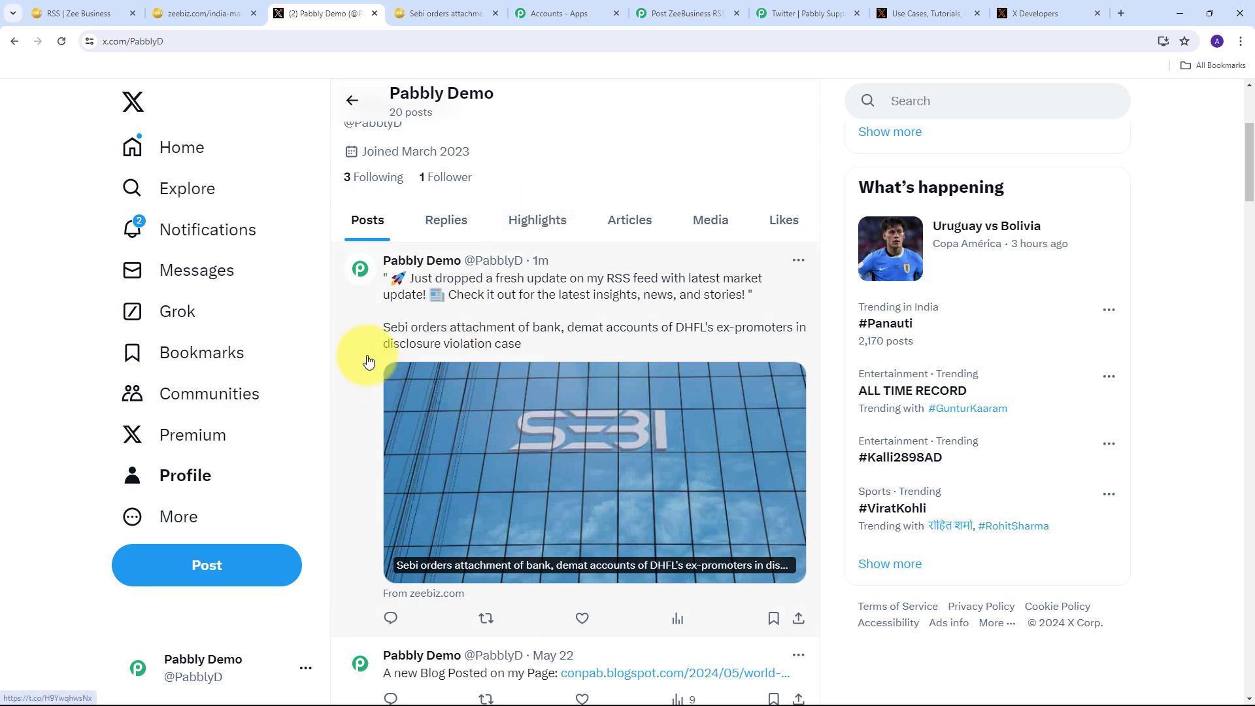
Return to the Pabbly Connect workflow and collapse the Create Tweet action to review the trigger and action together.
left_click(693, 9)
scroll(633, 168, "up", 10)
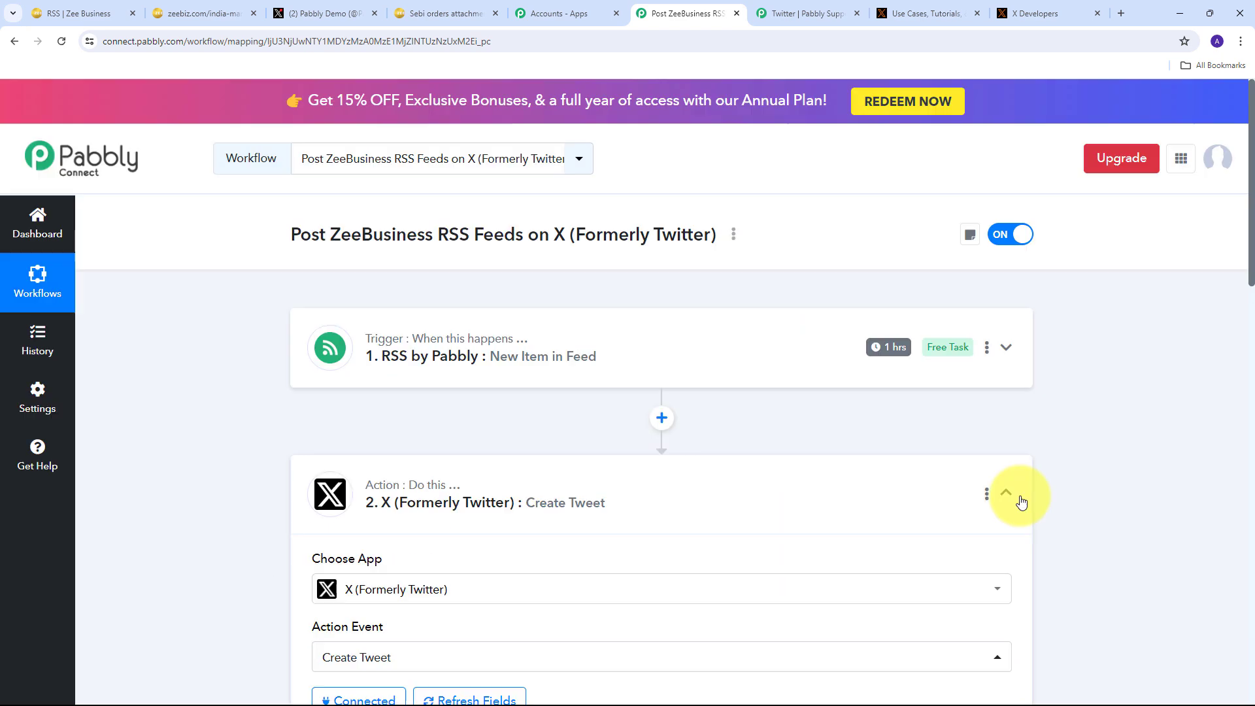
left_click(1009, 498)
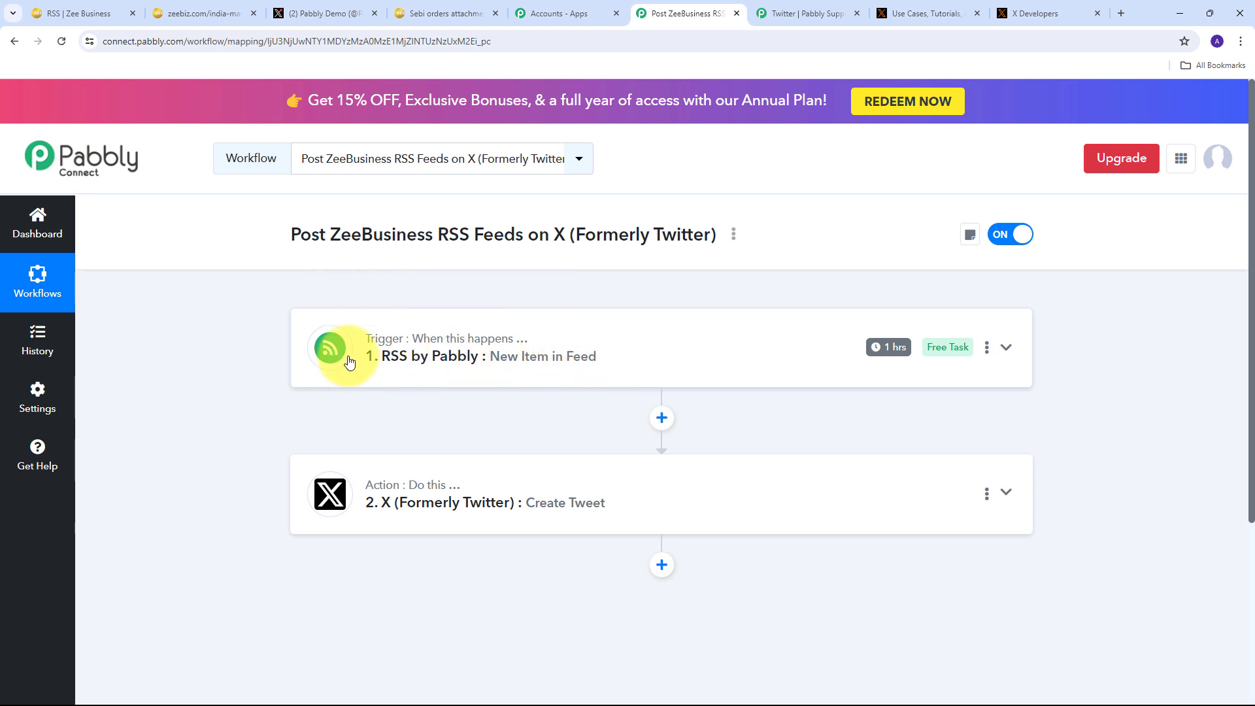
scroll(340, 361, "down", 1)
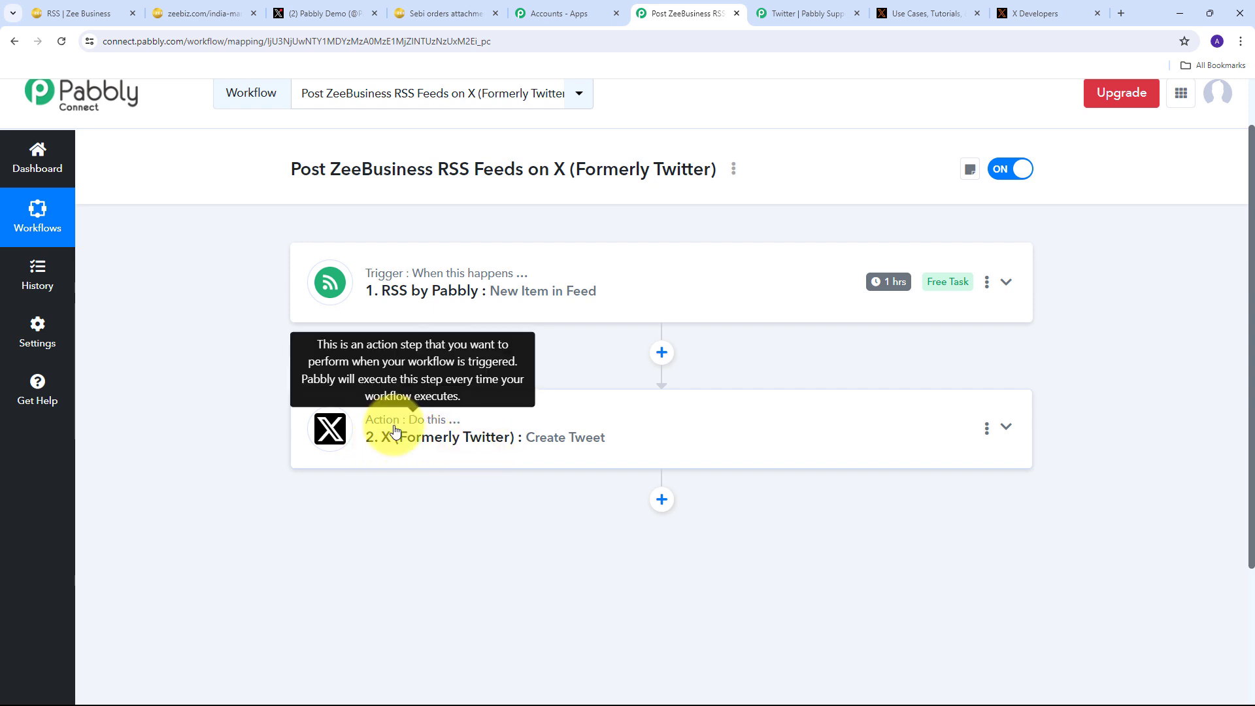
scroll(457, 405, "up", 1)
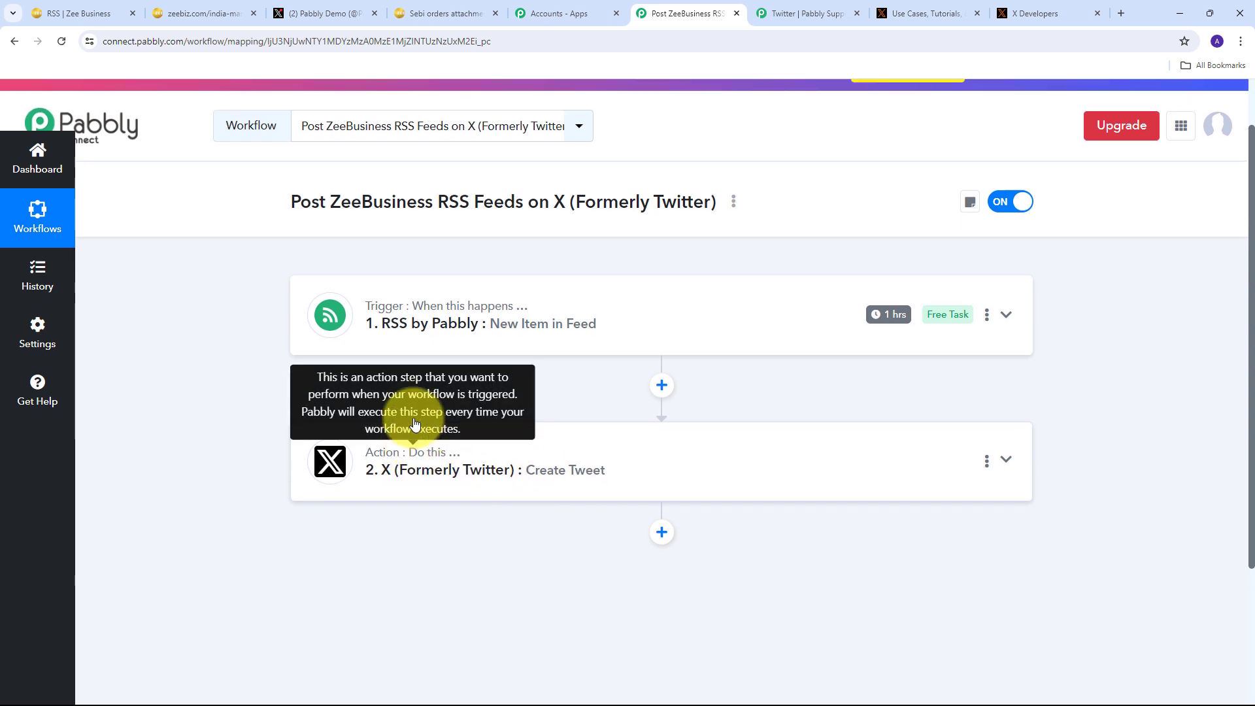